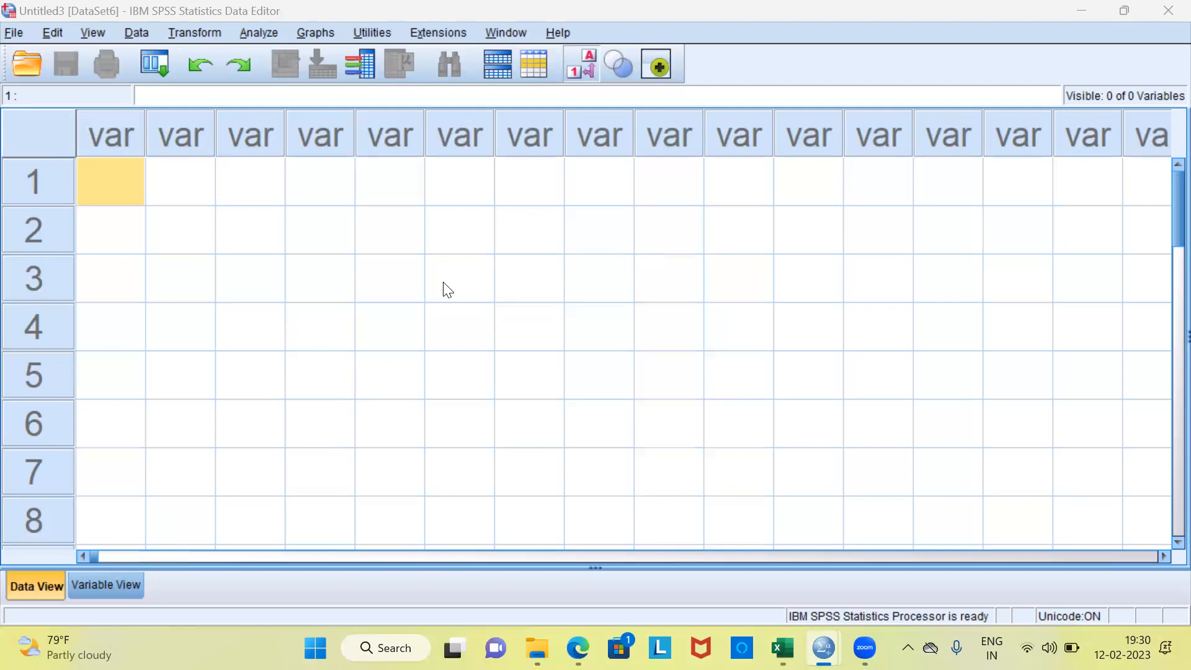
- Open the recently used data file Training Data v1.sav
left_click(14, 33)
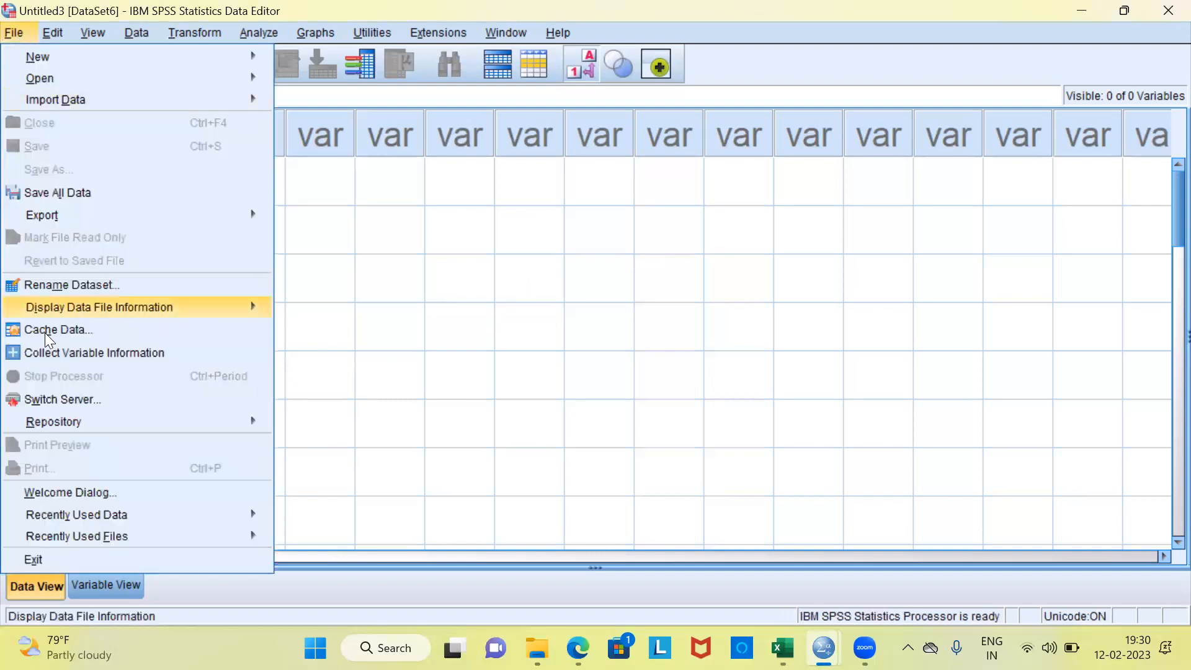
mouse_move(55, 511)
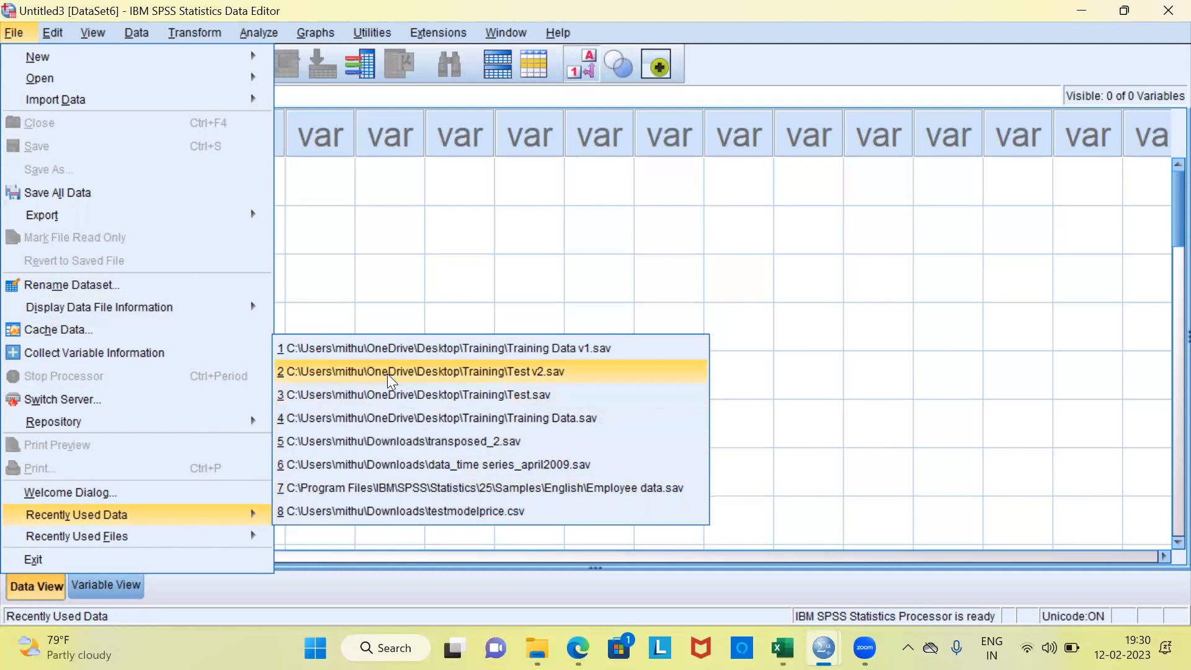
left_click(549, 349)
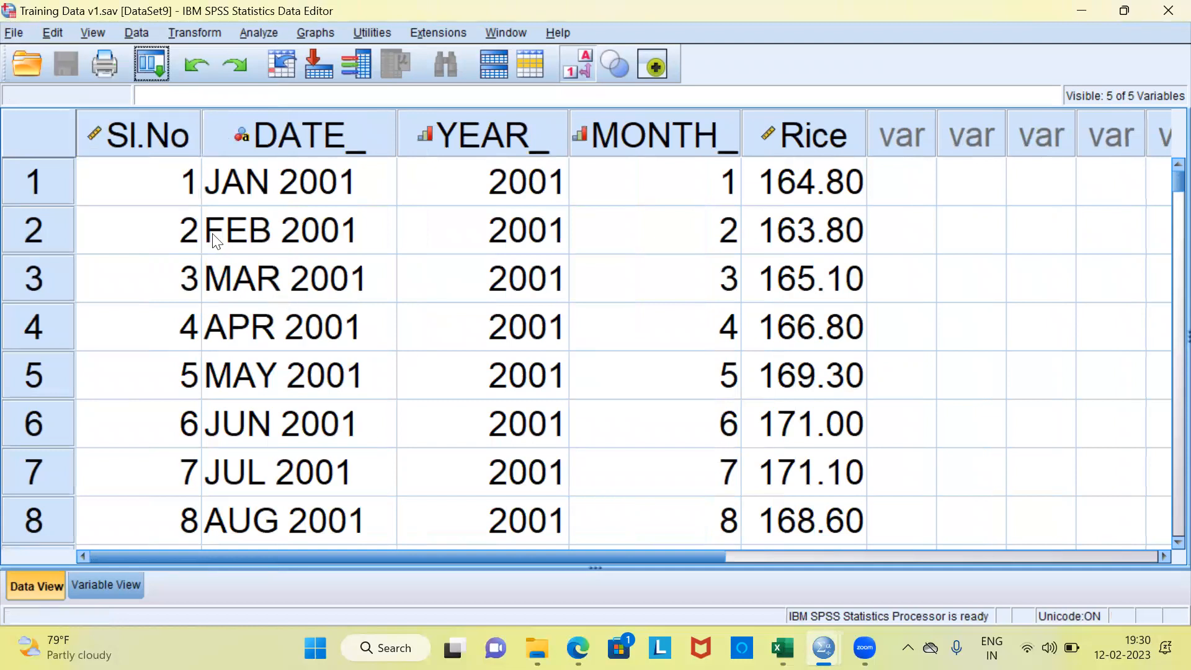
- Review the Sl.No, DATE_, YEAR_, MONTH_ and Rice columns of the dataset one by one
left_click(180, 149)
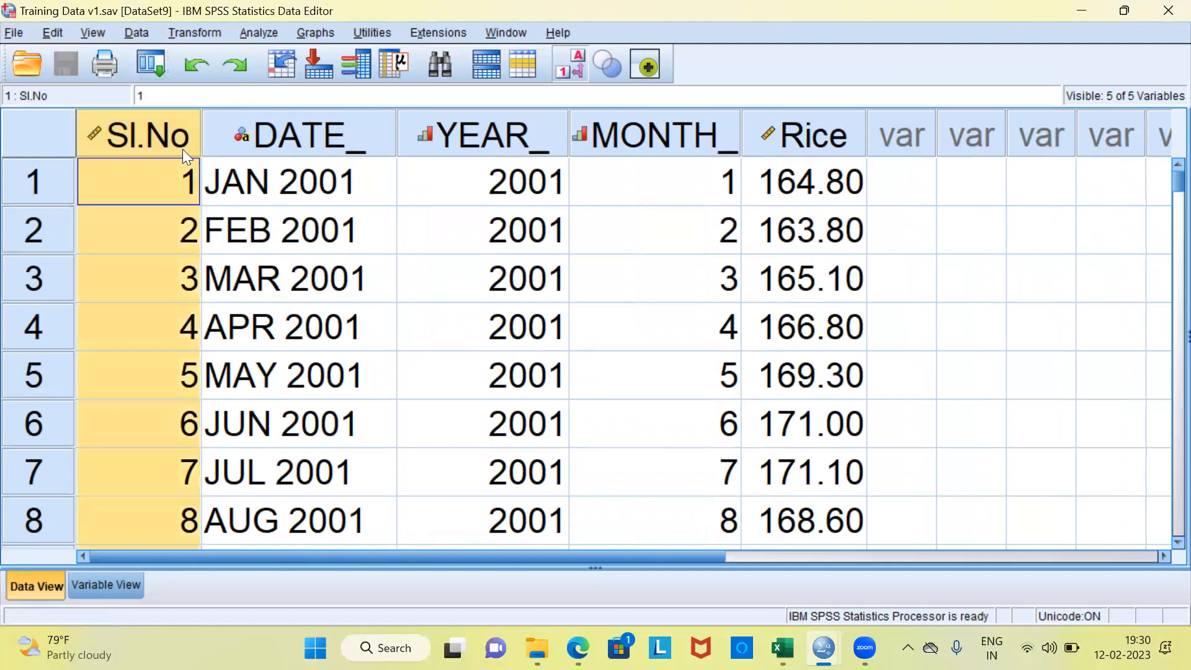
left_click(281, 151)
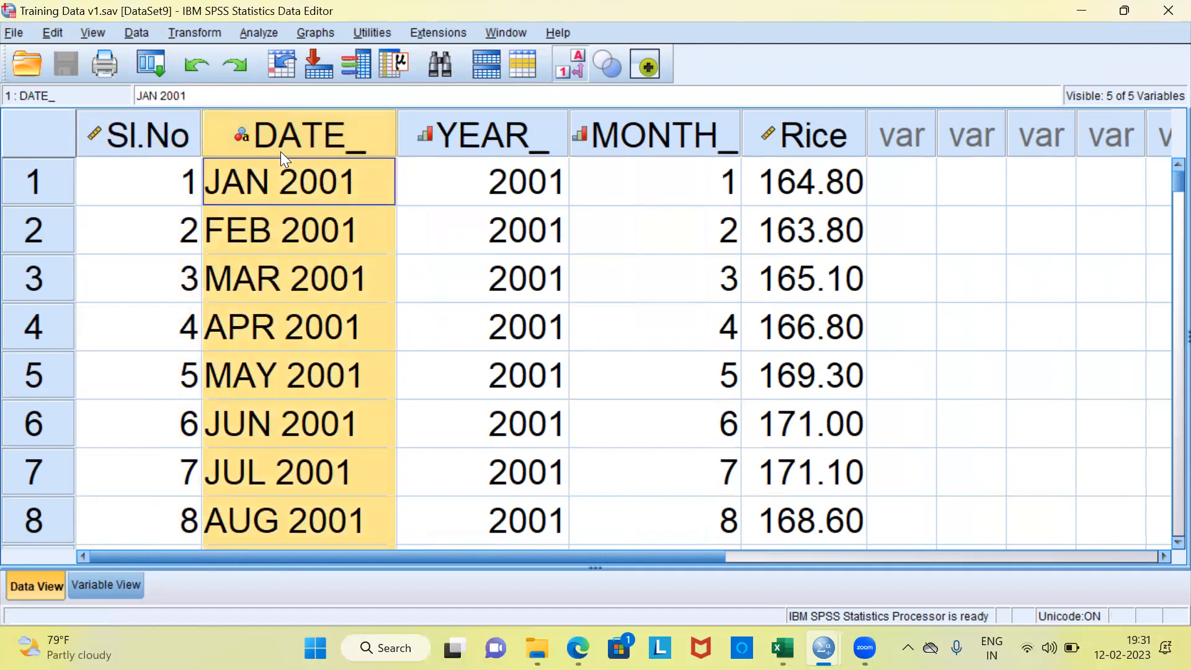
left_click(442, 139)
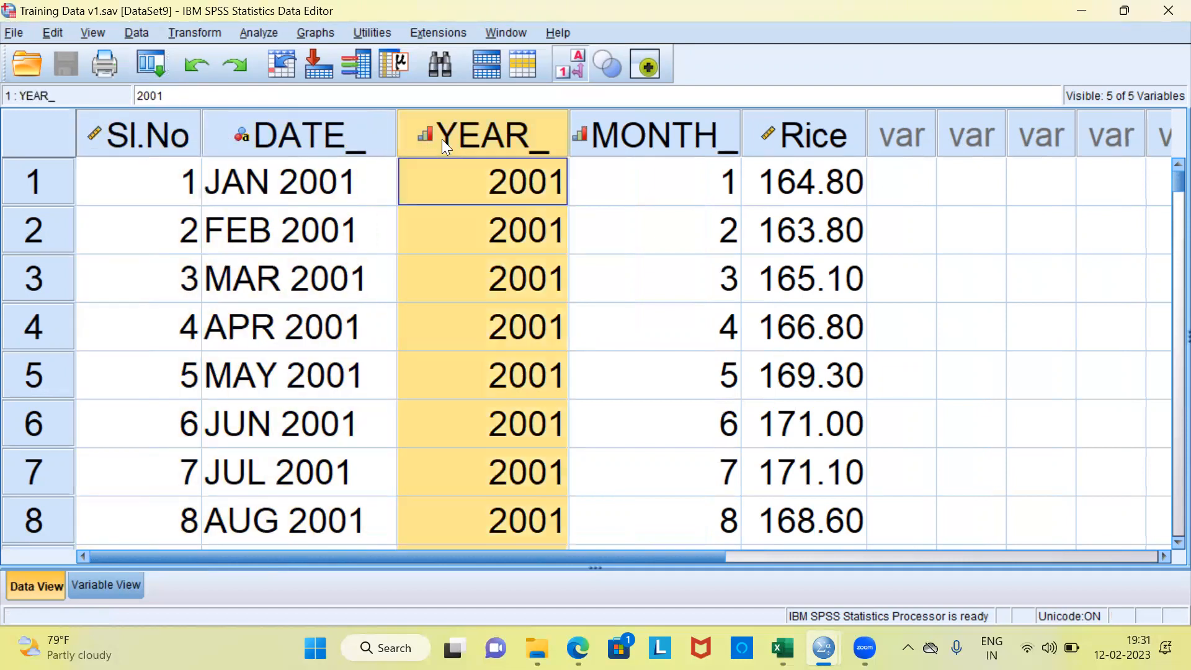
left_click(608, 134)
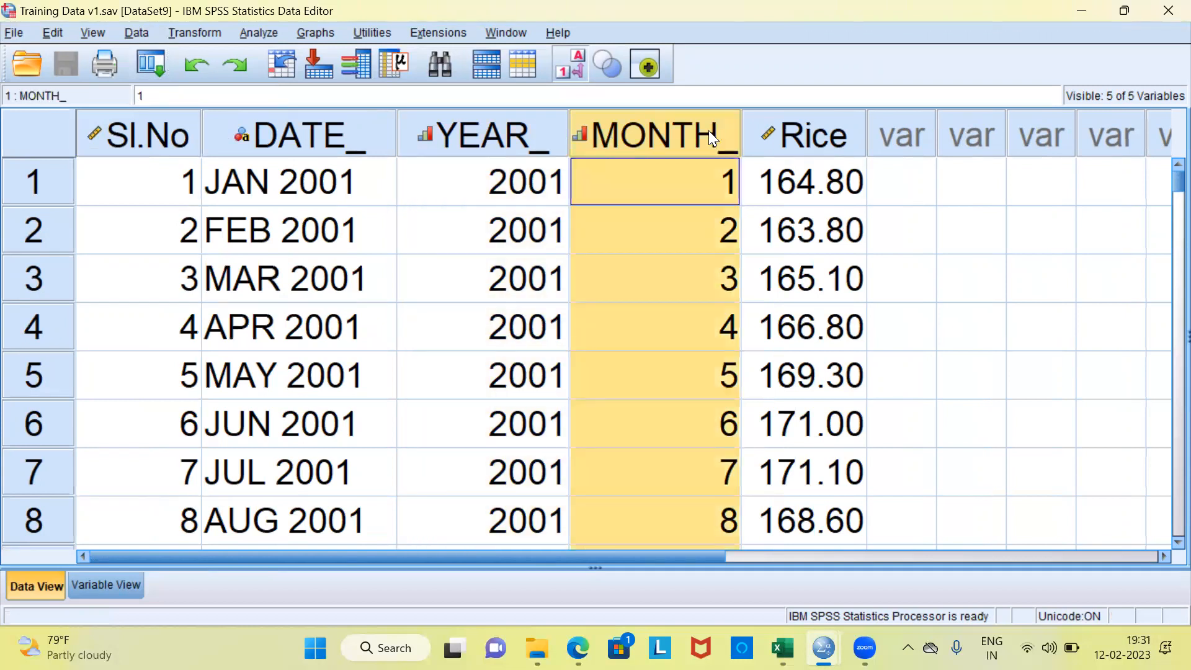
left_click(775, 131)
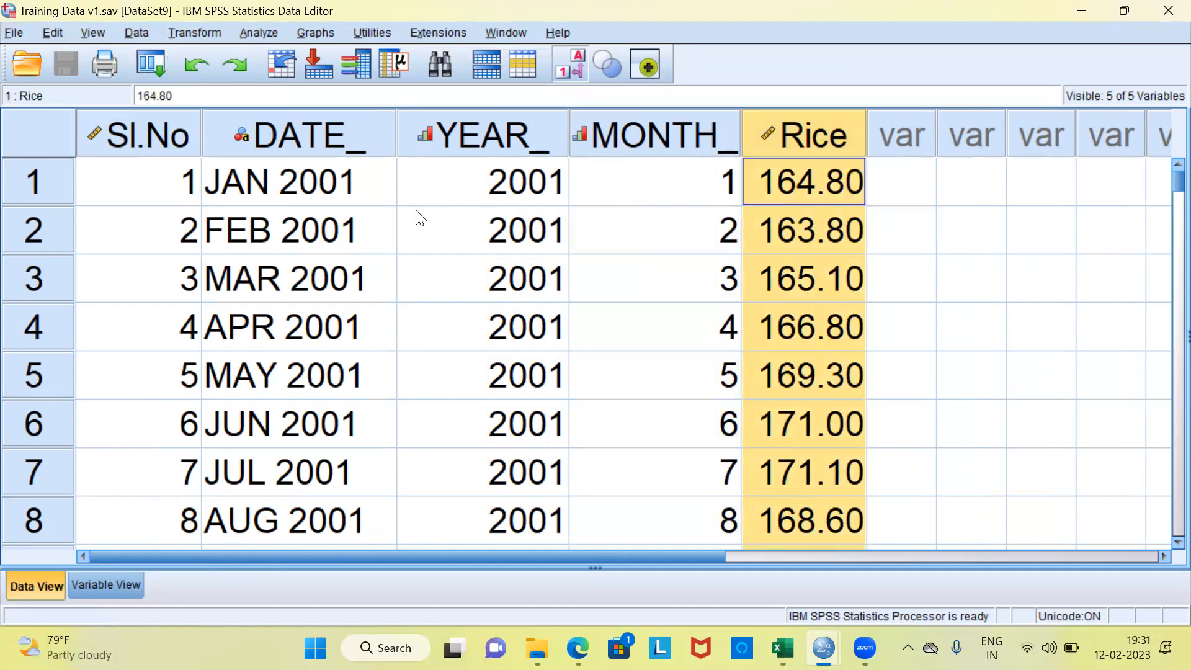
- Compare the date and Rice value of the first three records, January to March 2001
left_click(308, 203)
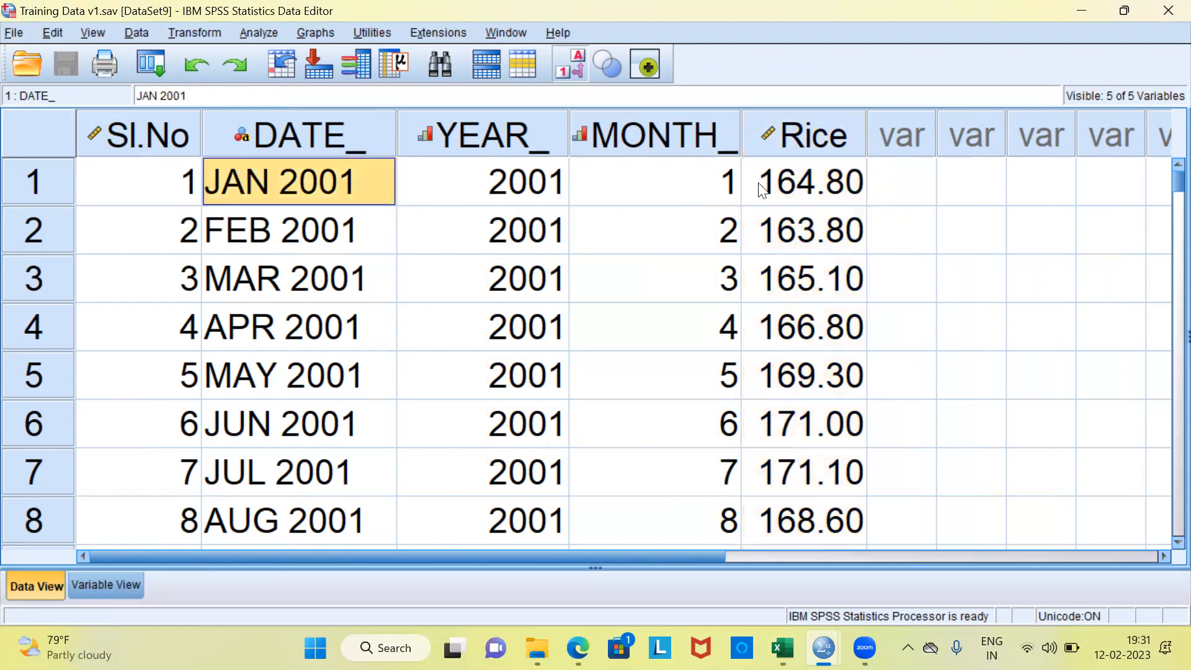
left_click(806, 185)
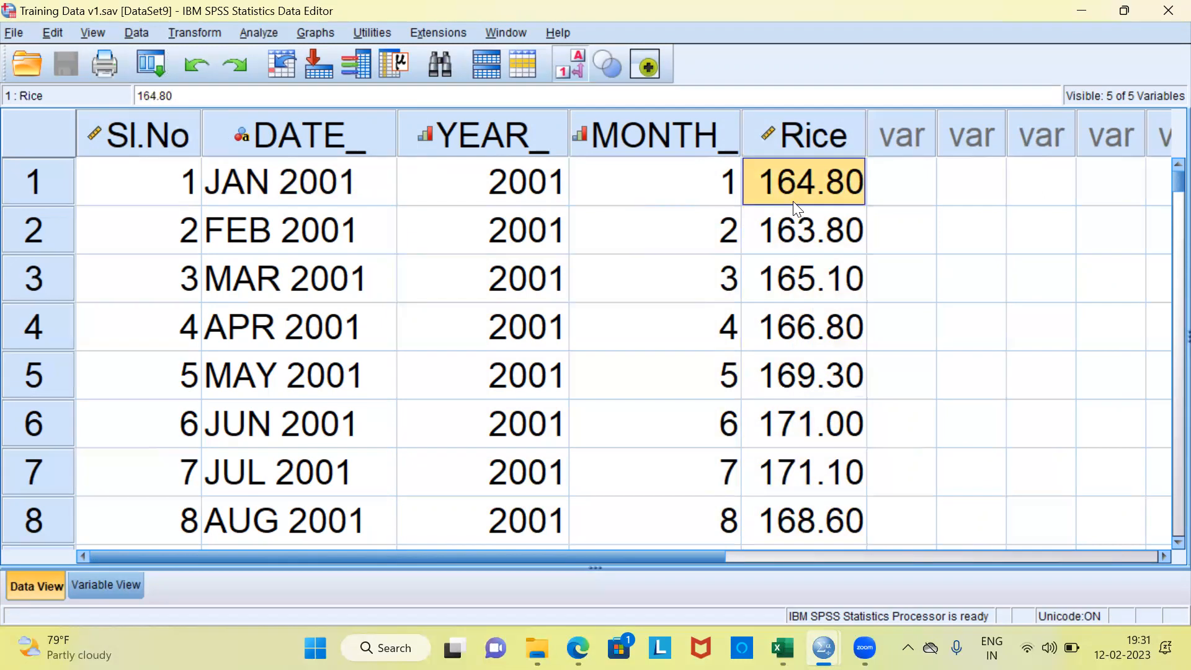
left_click(321, 232)
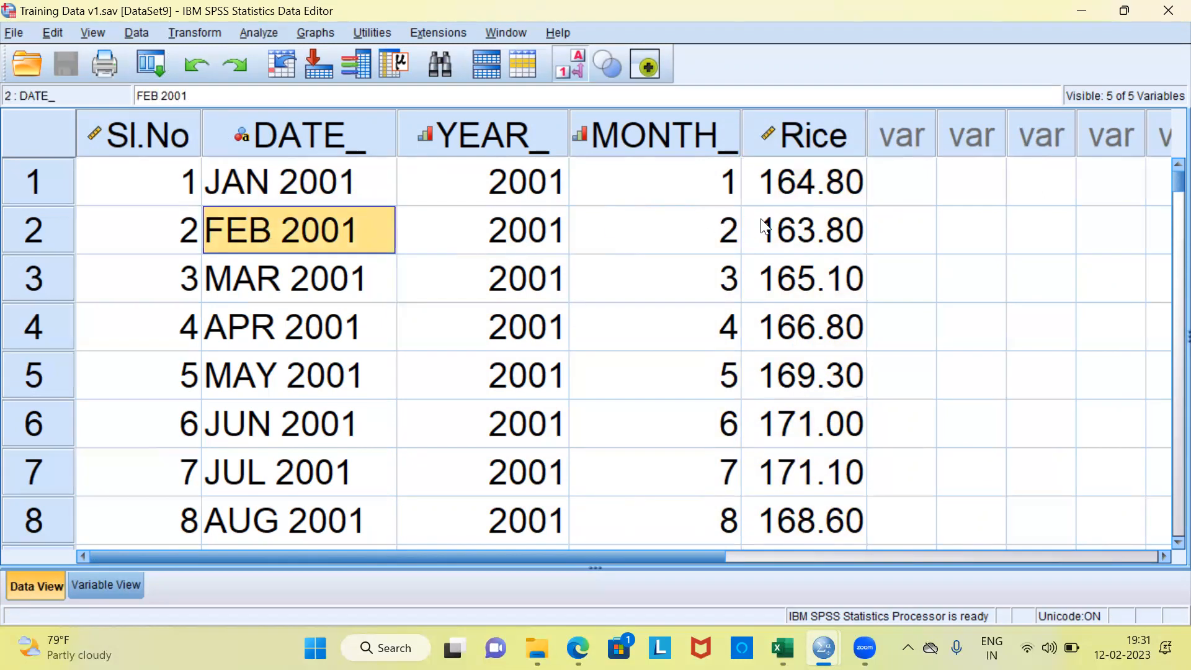
left_click(783, 232)
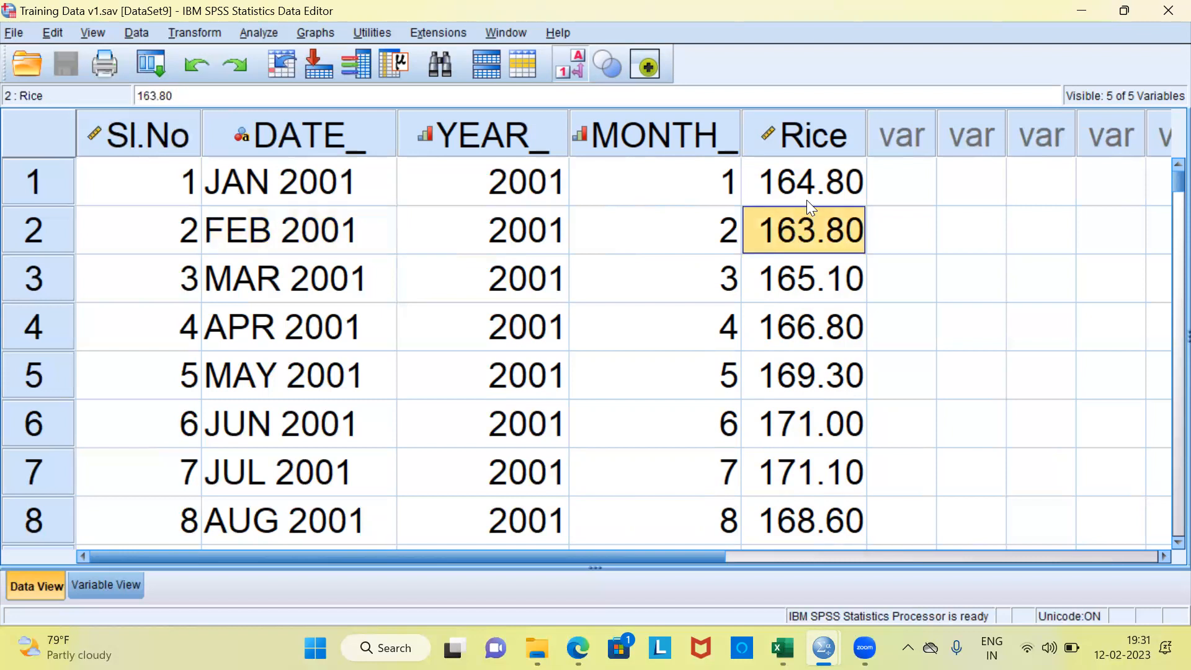
left_click(355, 273)
left_click(786, 278)
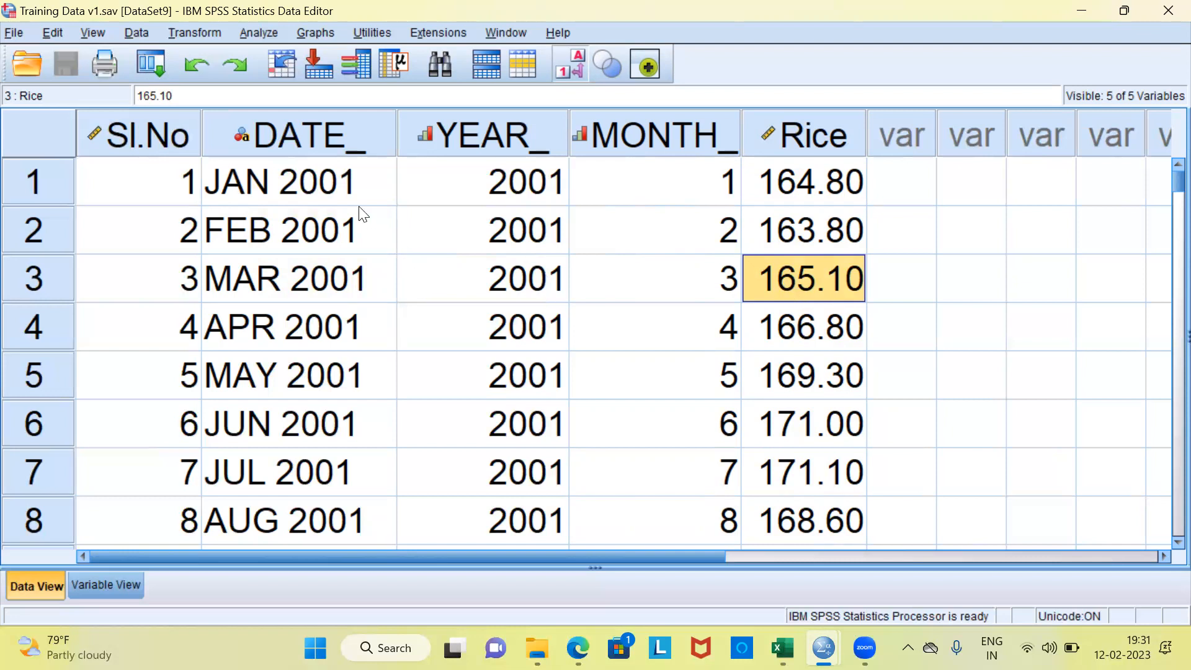
- Check the first and last entries of the DATE_ column to see the period covered, ending back at the first record
left_click(343, 184)
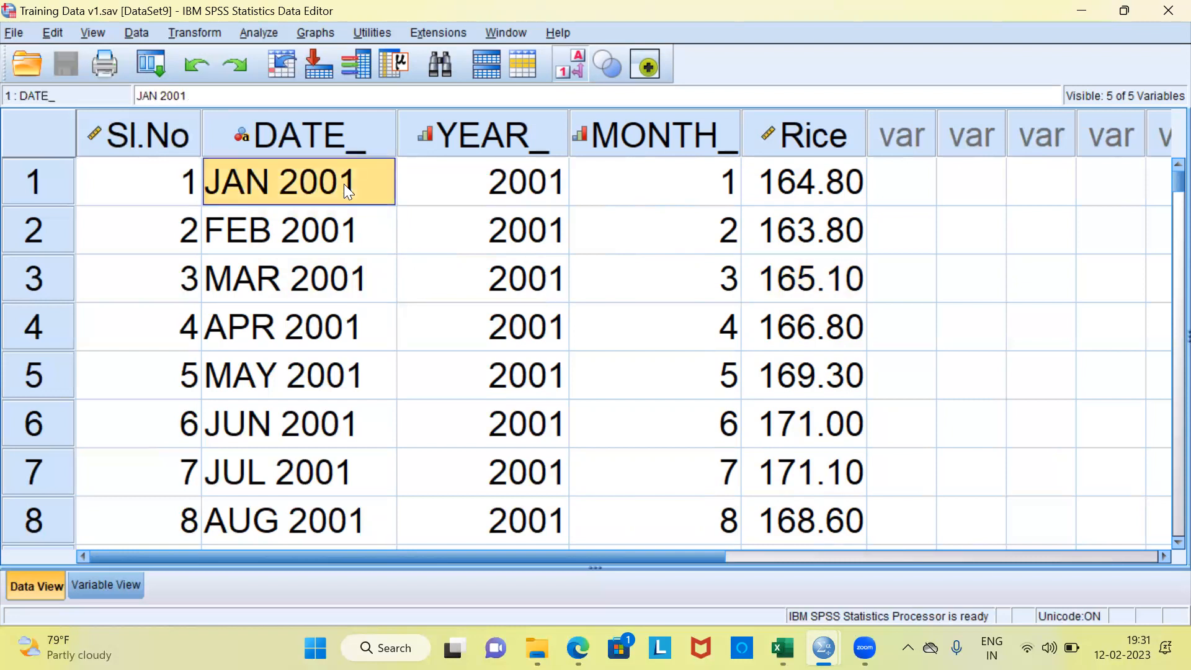
key("ctrl+Down")
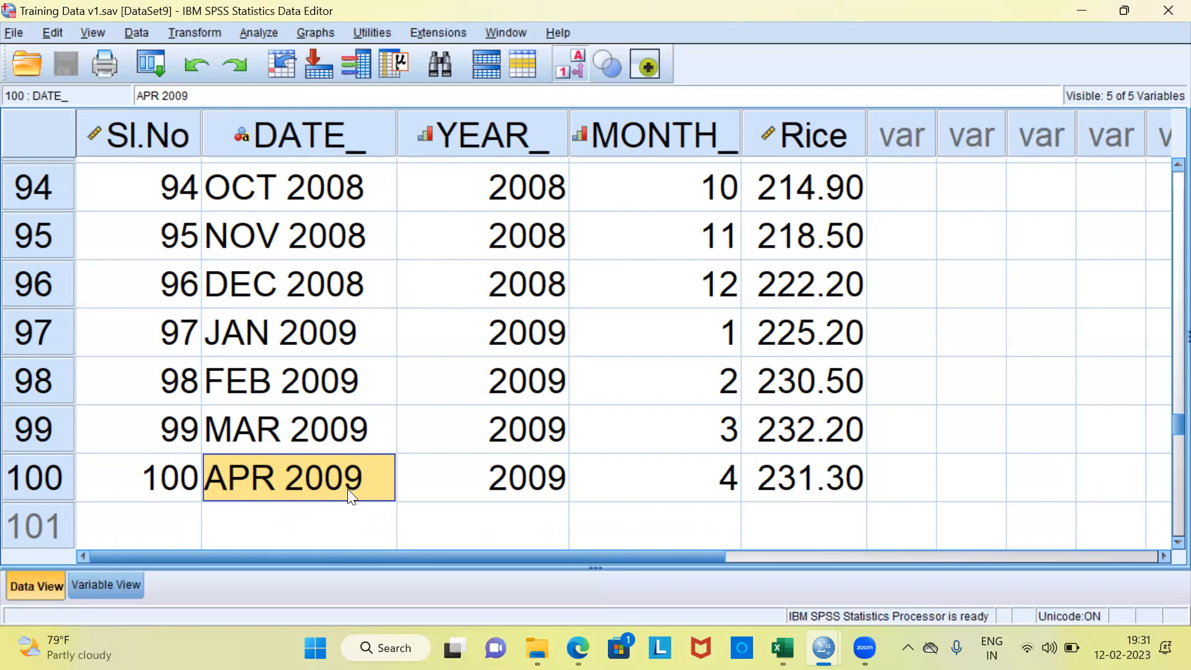
key("ctrl+Up")
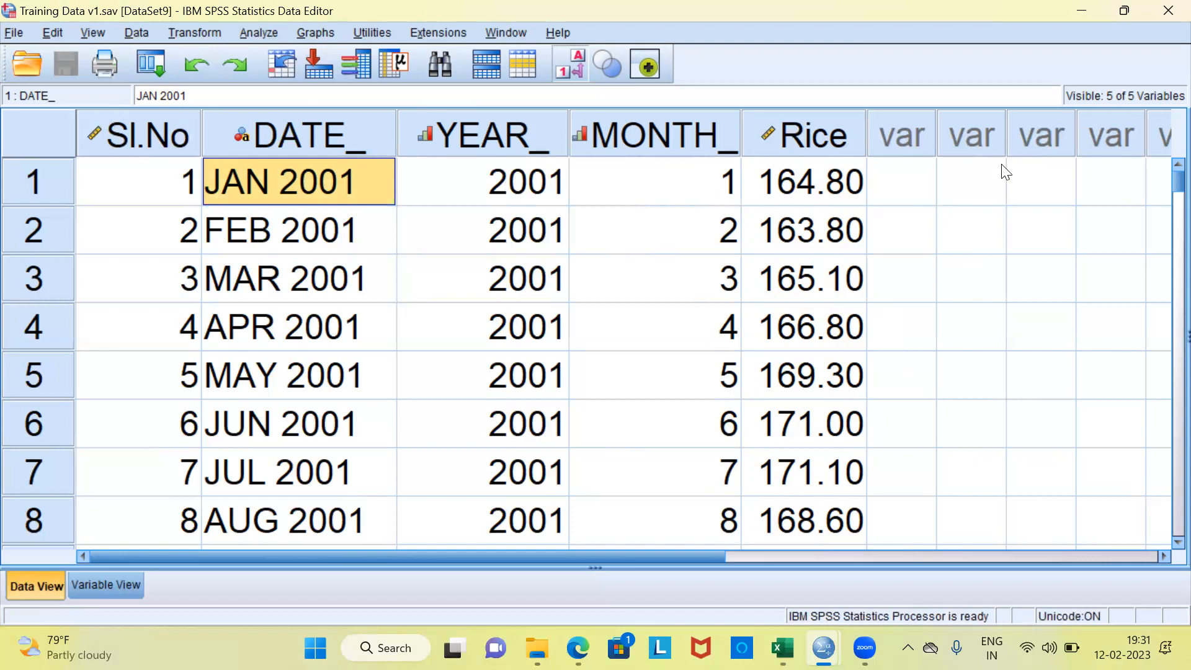
- Start a forecasting sequence chart with Rice as the plotted variable
left_click(836, 137)
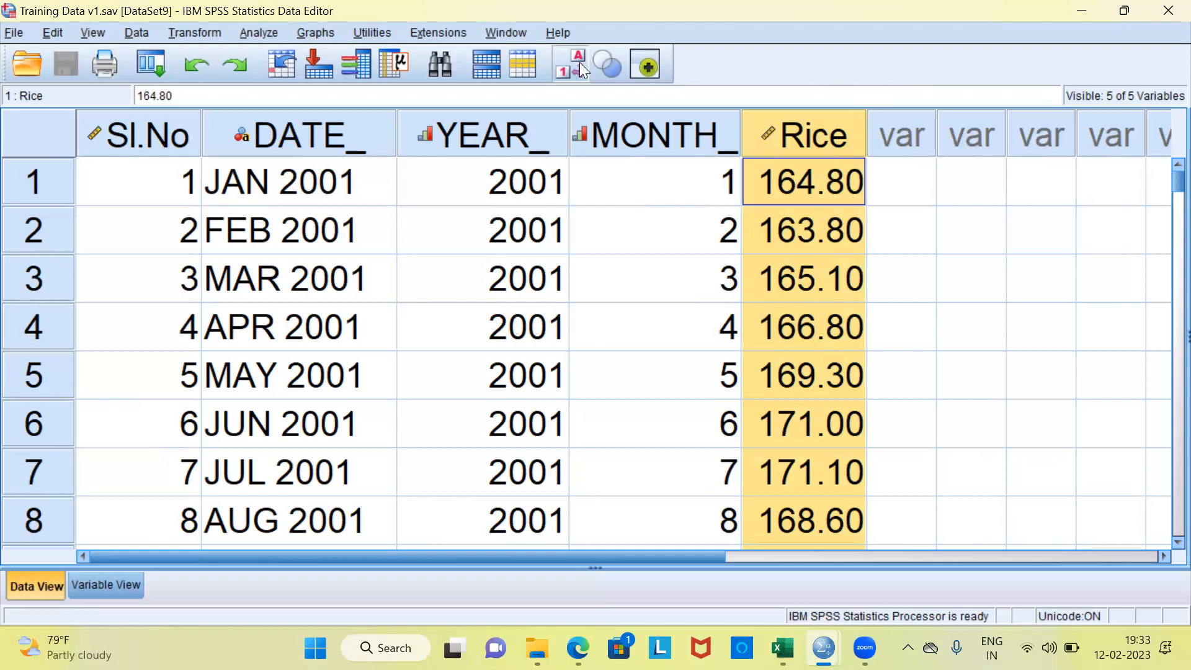
left_click(260, 33)
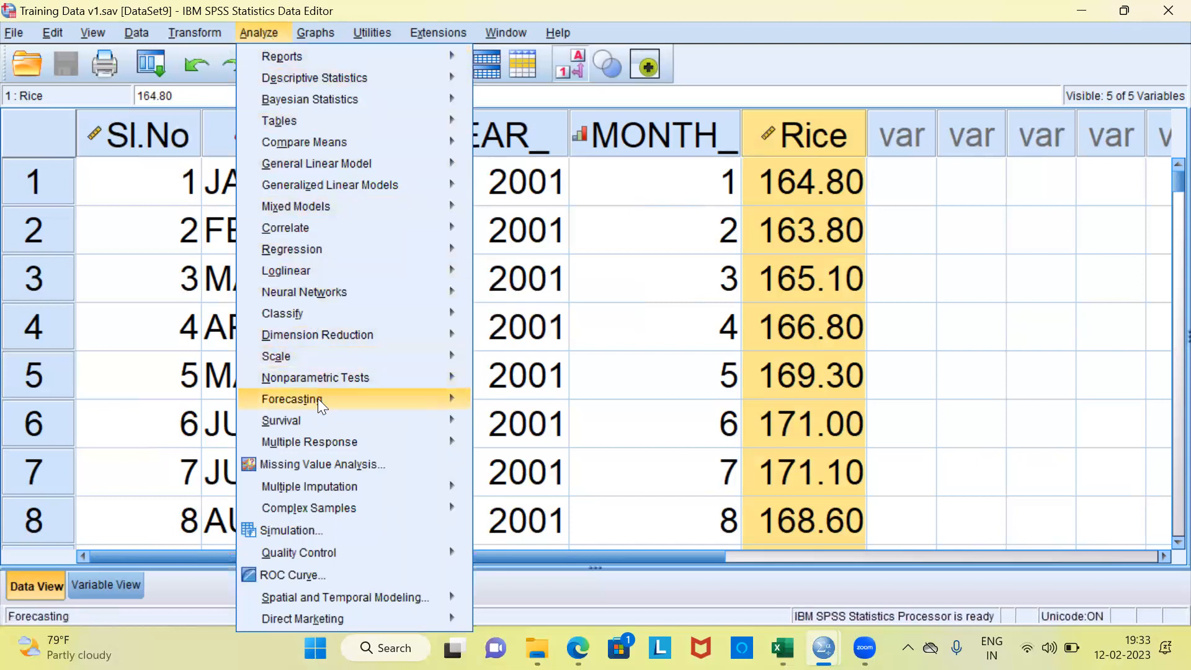
mouse_move(317, 398)
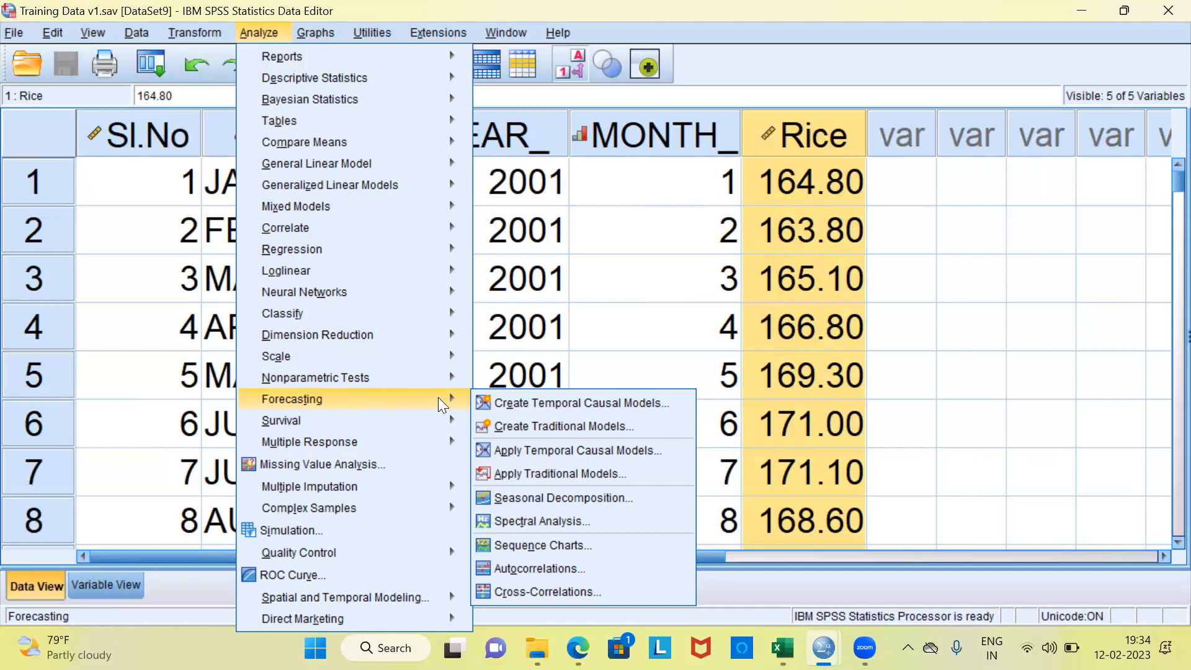
left_click(593, 554)
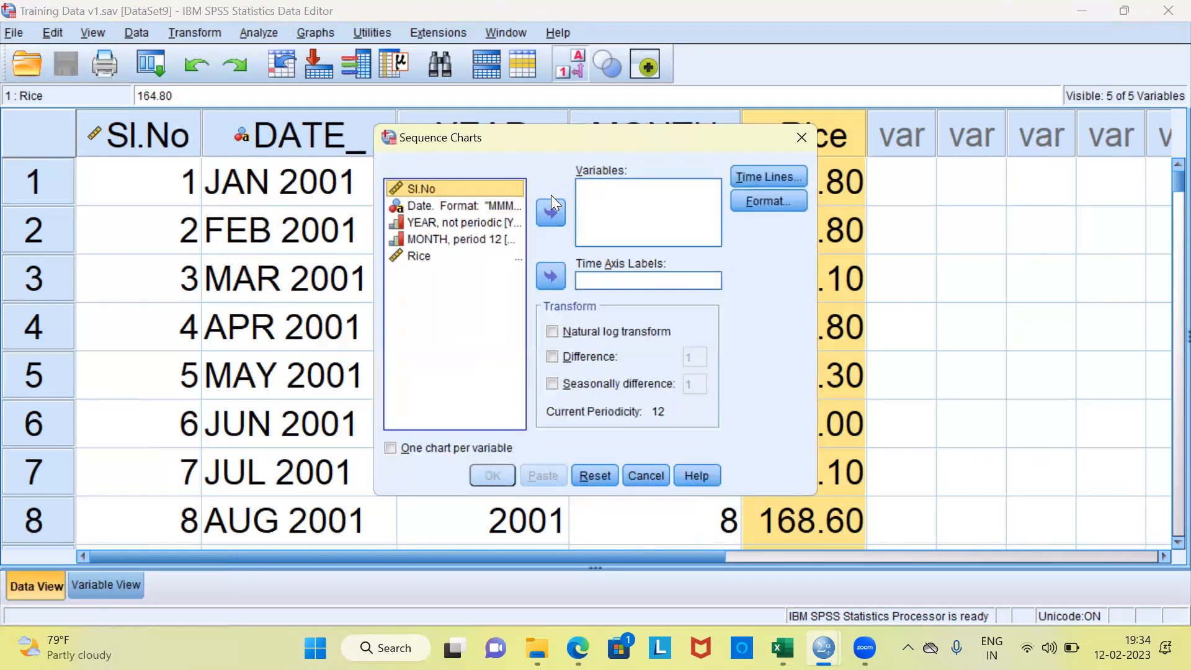
left_click(420, 257)
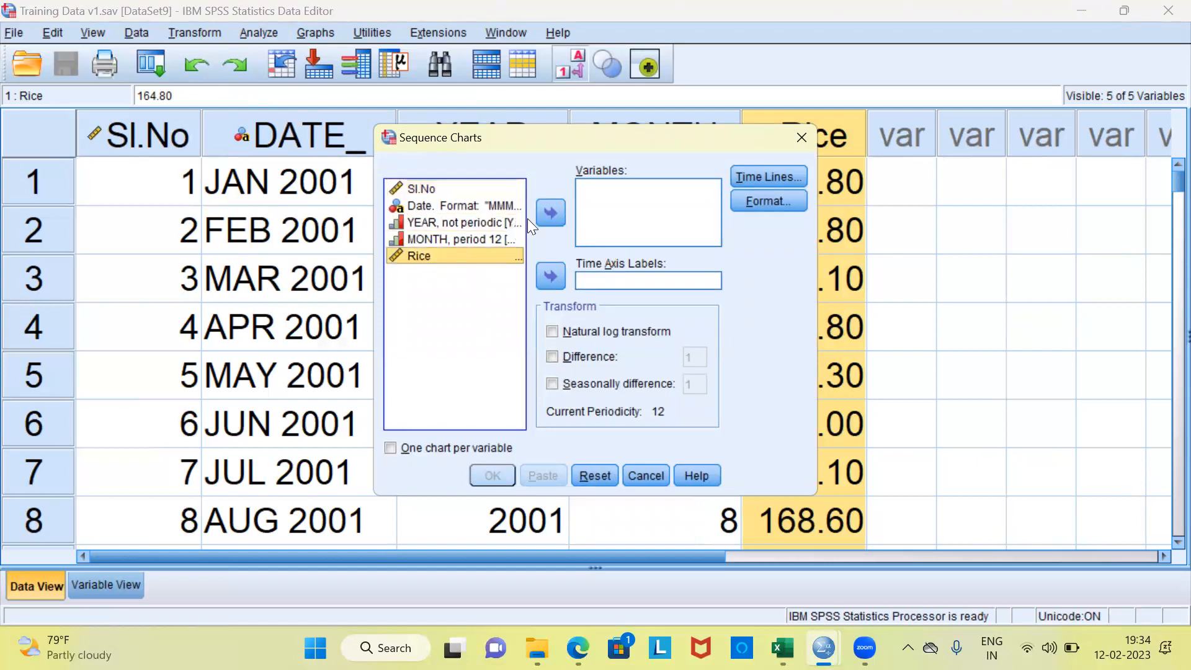
left_click(553, 214)
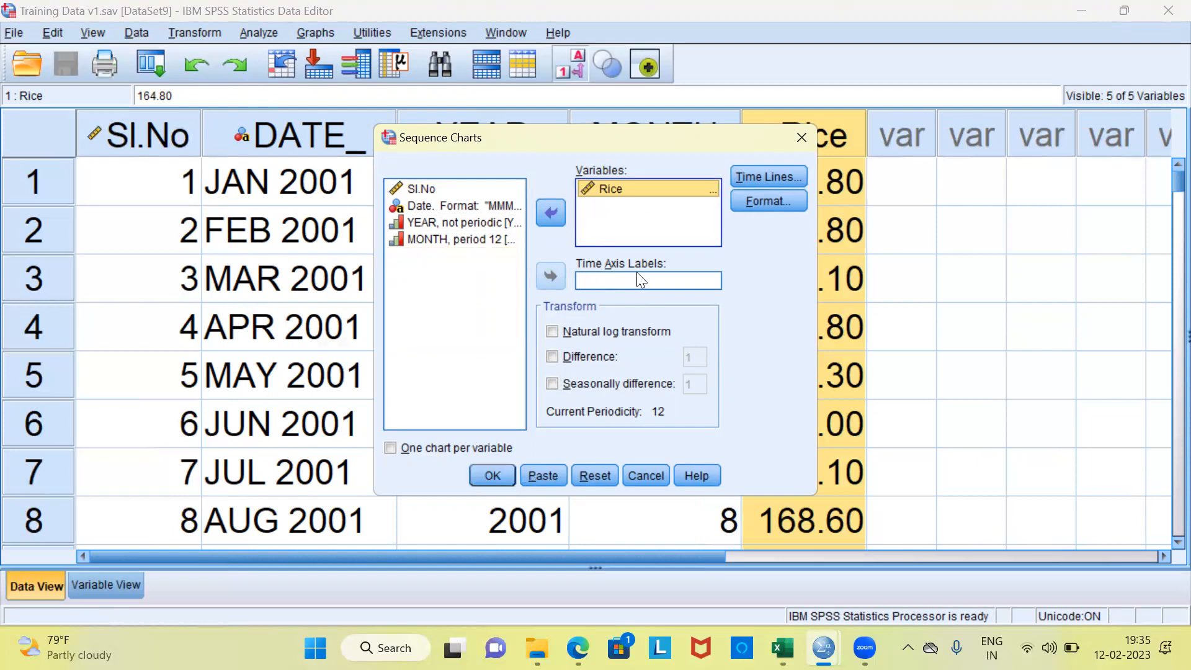
- Use the Date variable for the time axis labels and generate the sequence chart
left_click(497, 210)
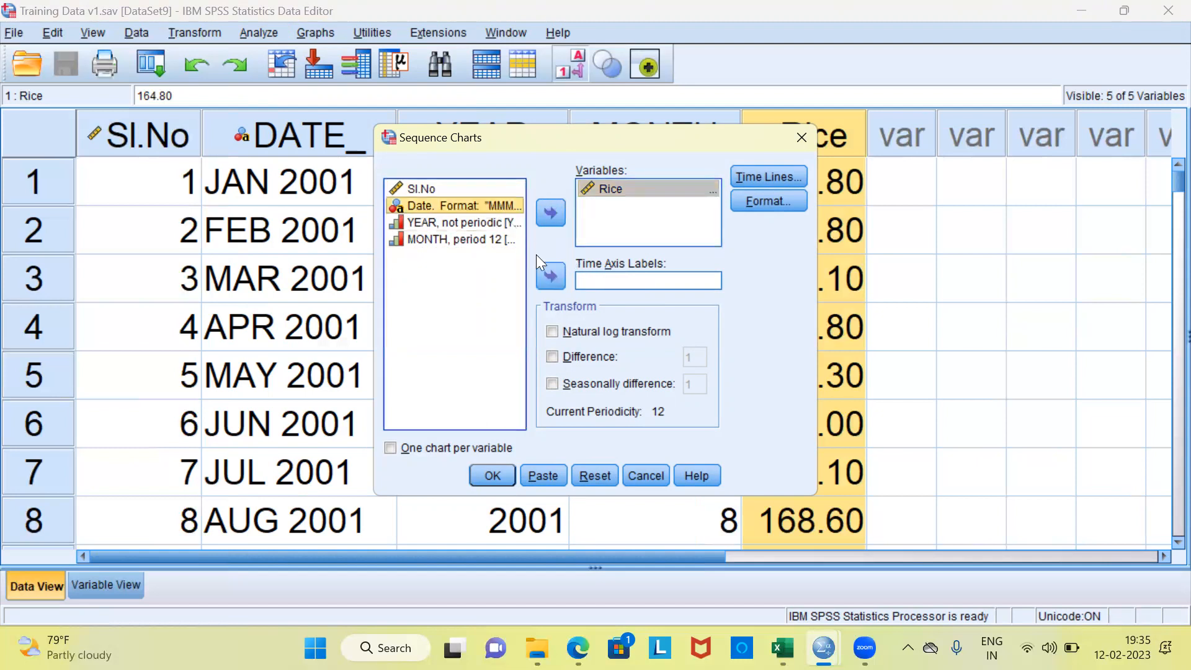
left_click(552, 277)
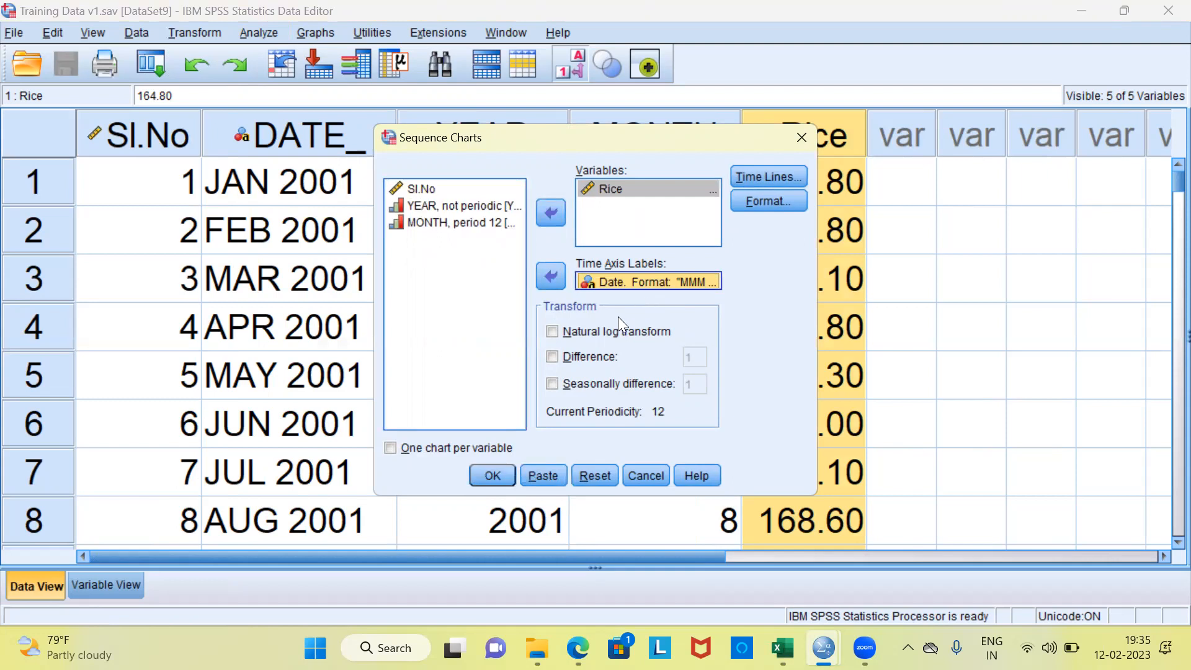
left_click(493, 475)
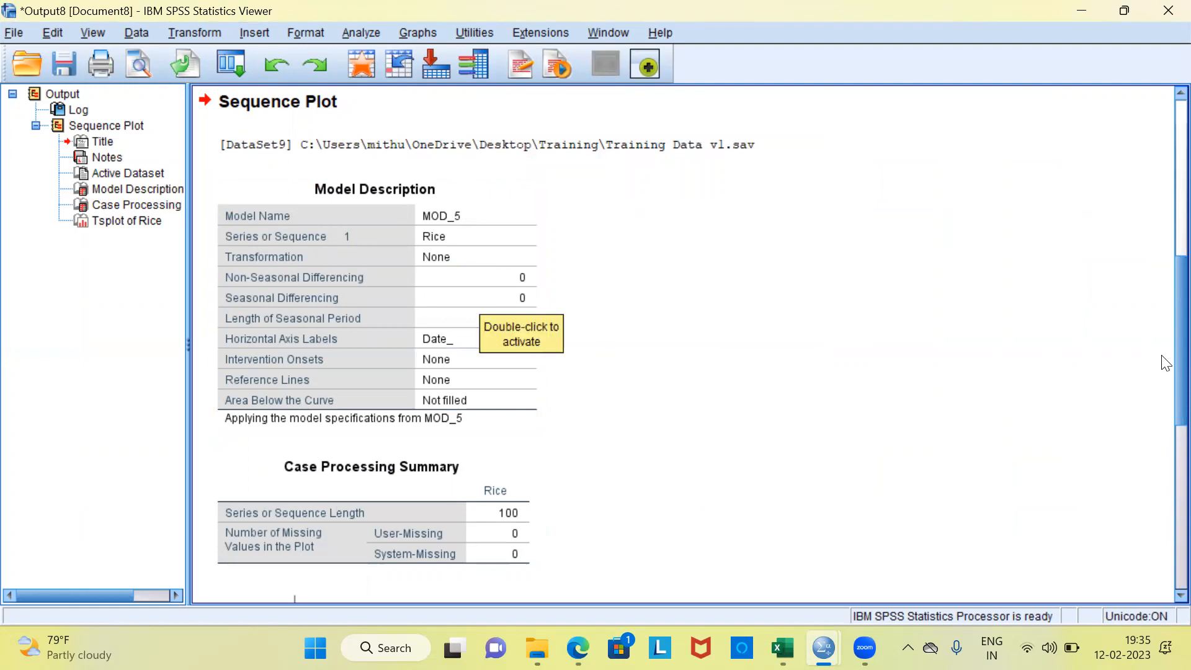
- Examine the sequence plot of Rice over time in the output for trend and seasonal patterns
left_click_drag(1166, 380, 1166, 537)
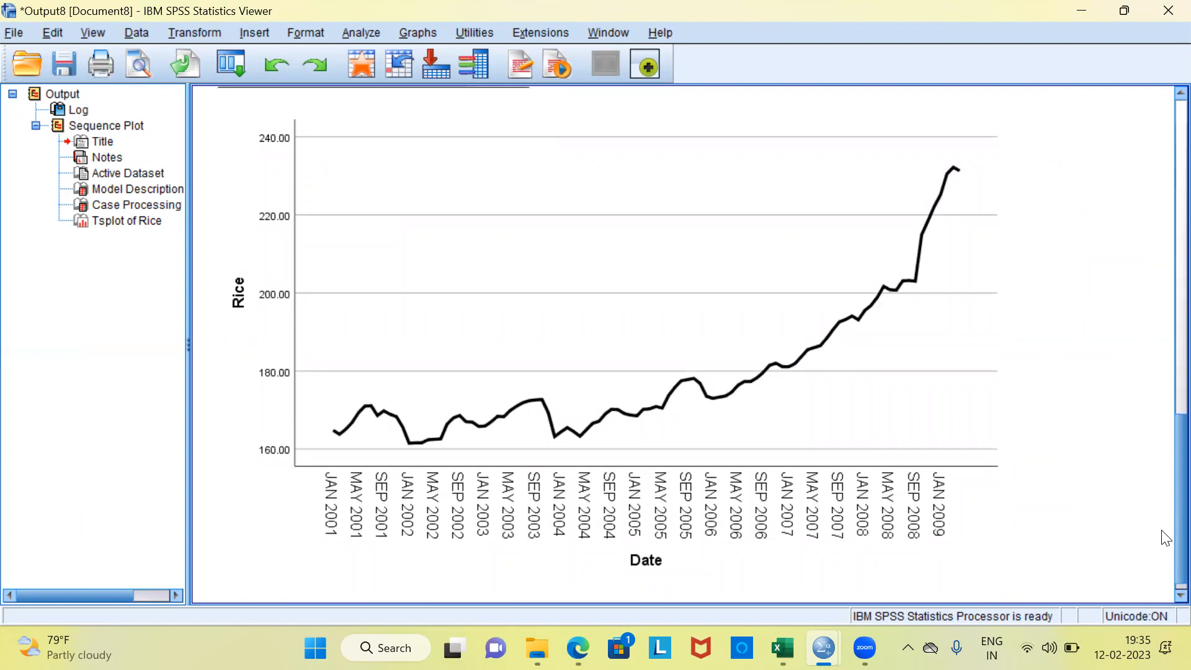
left_click(532, 536)
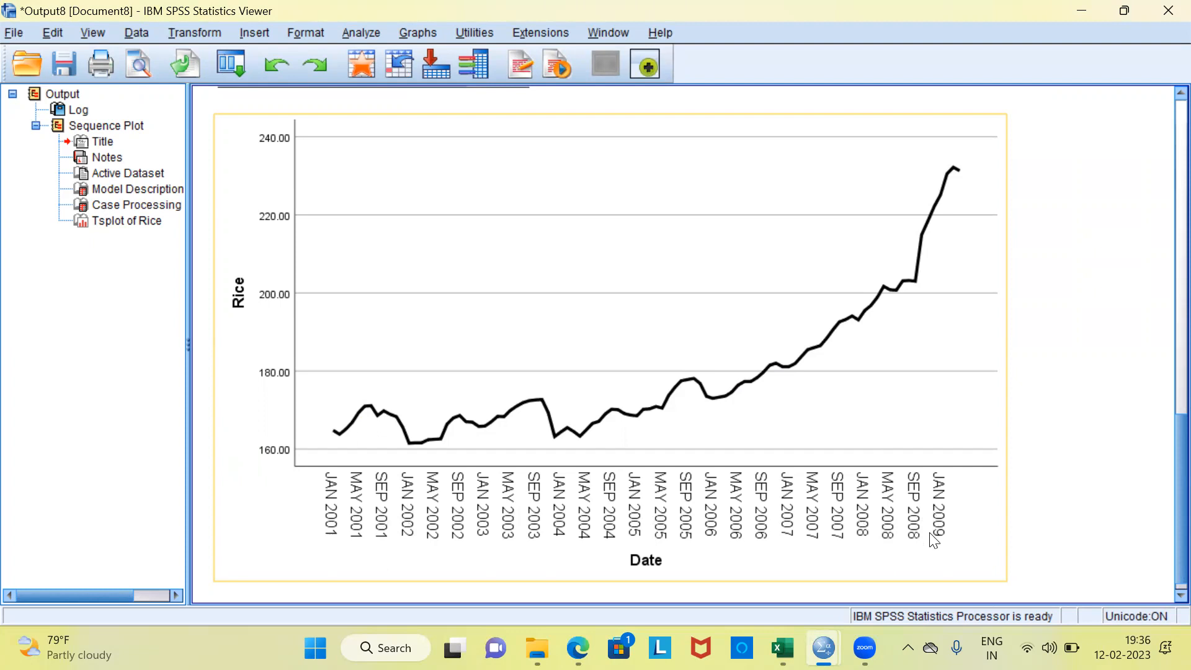
left_click(1069, 497)
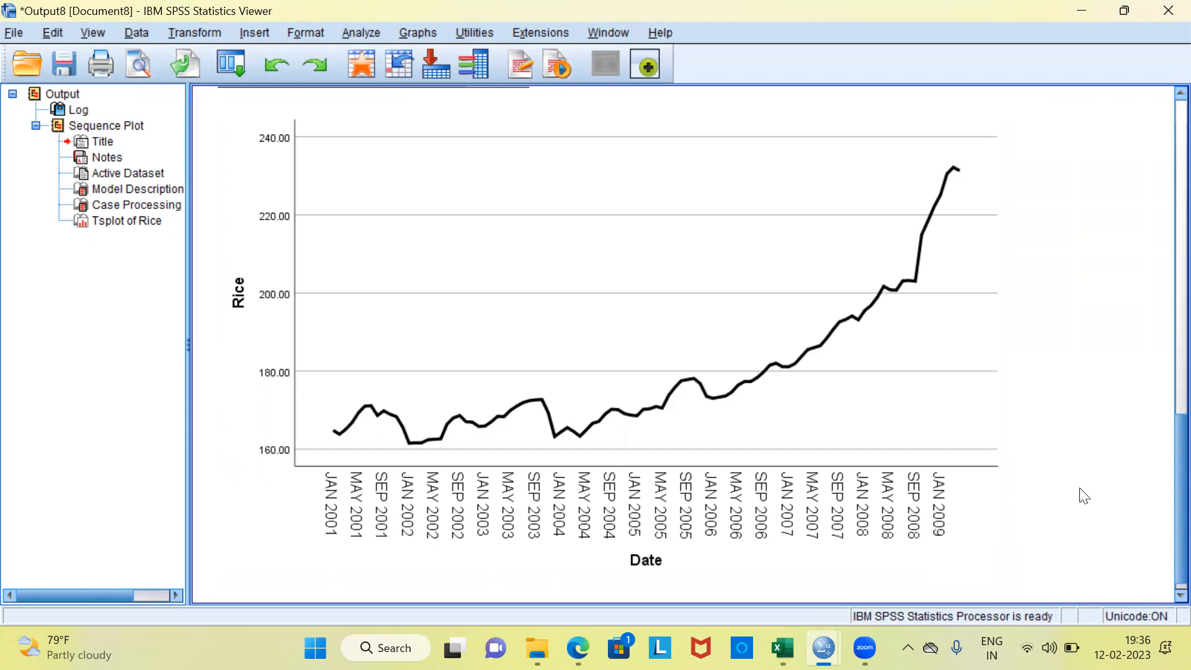
left_click(475, 449)
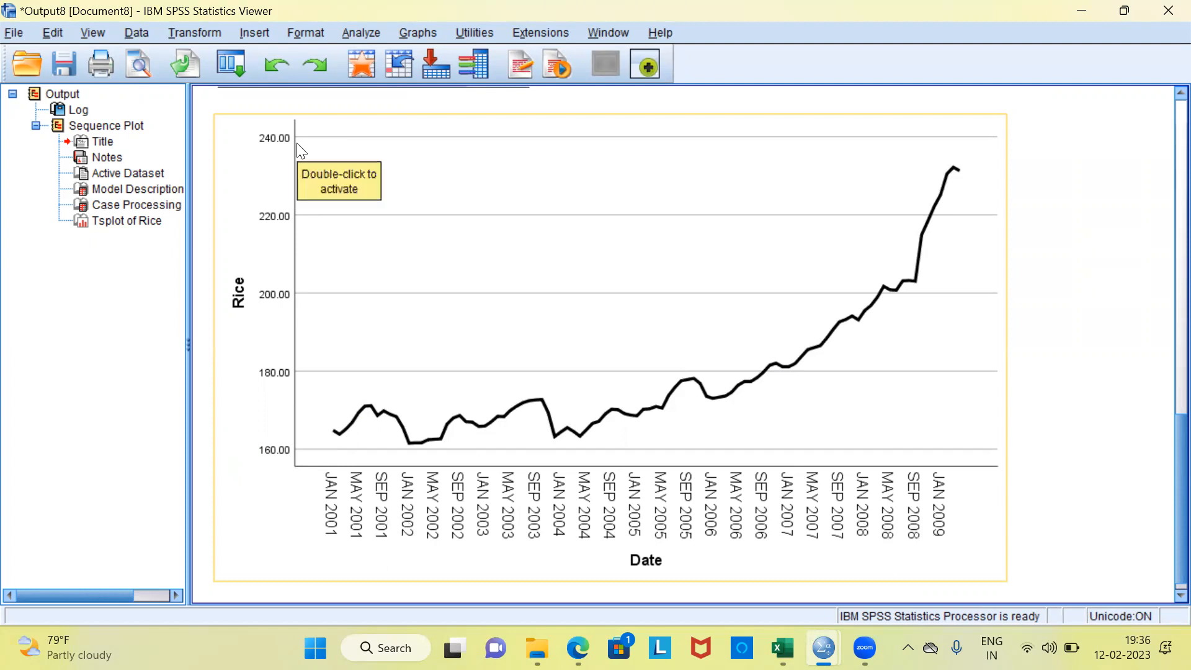
left_click(477, 351)
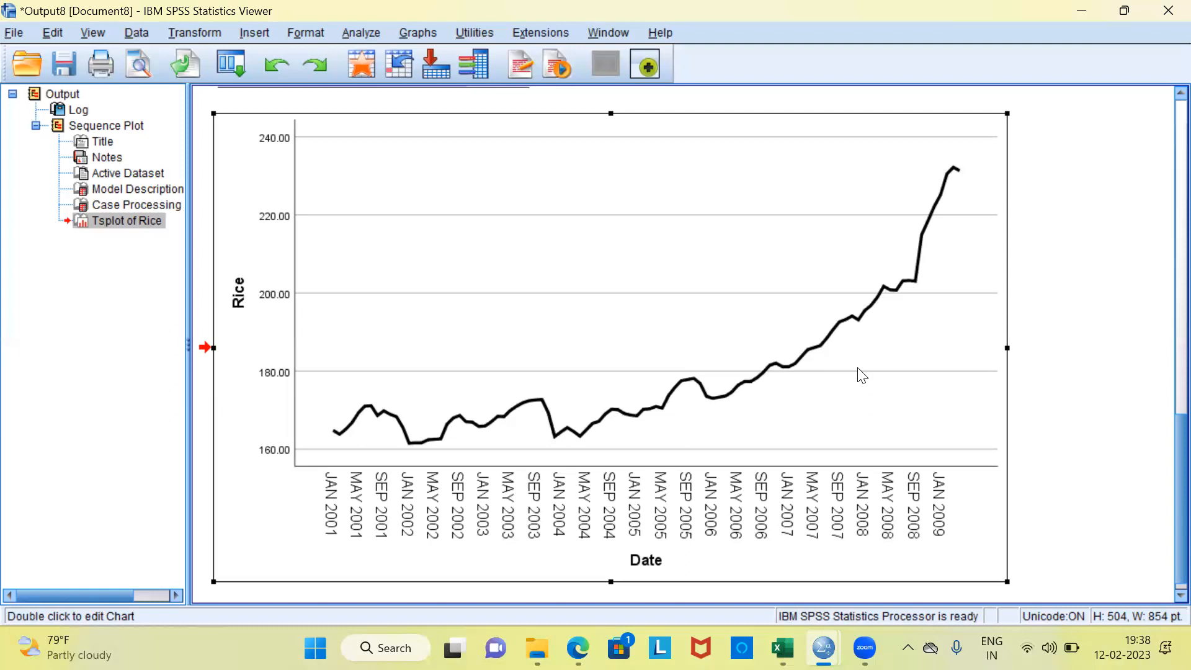
- Set up a traditional time series model on the Training Data v1.sav dataset with the Expert Modeler method and Rice as the dependent variable
mouse_move(824, 648)
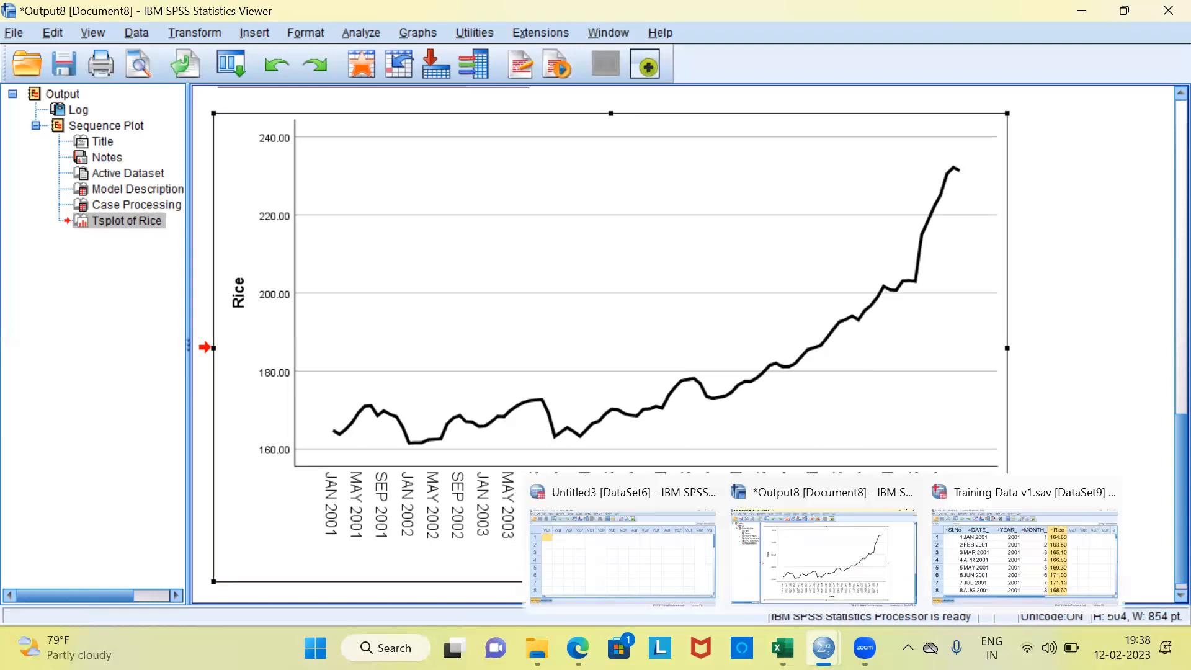
left_click(1007, 564)
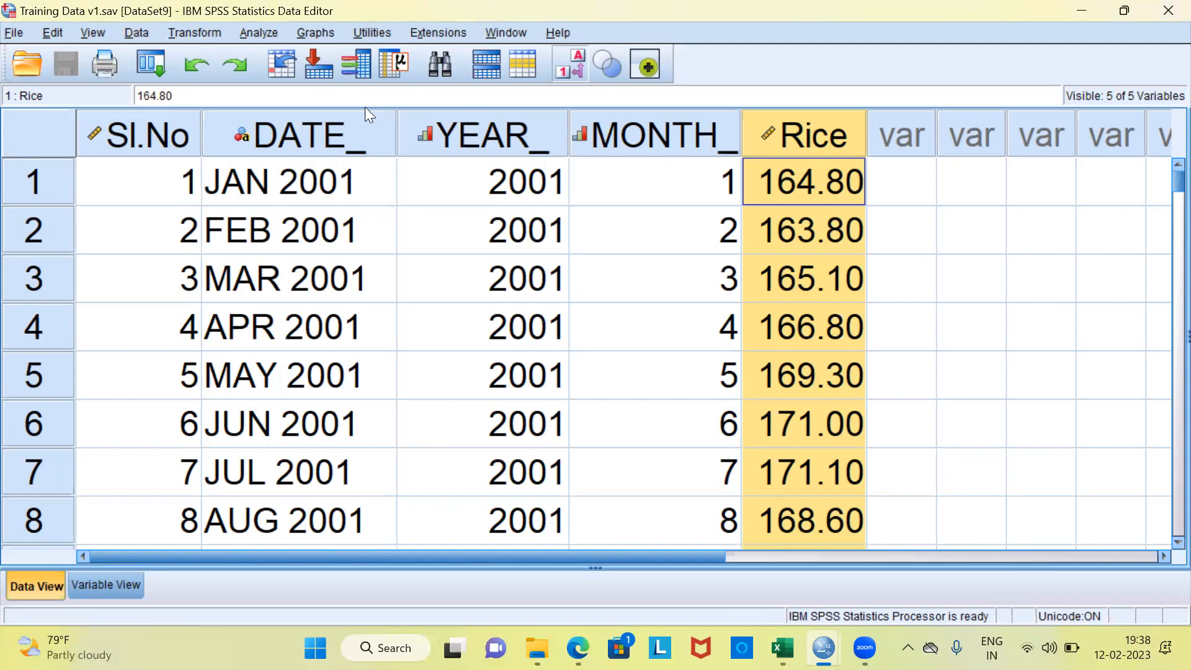
left_click(268, 32)
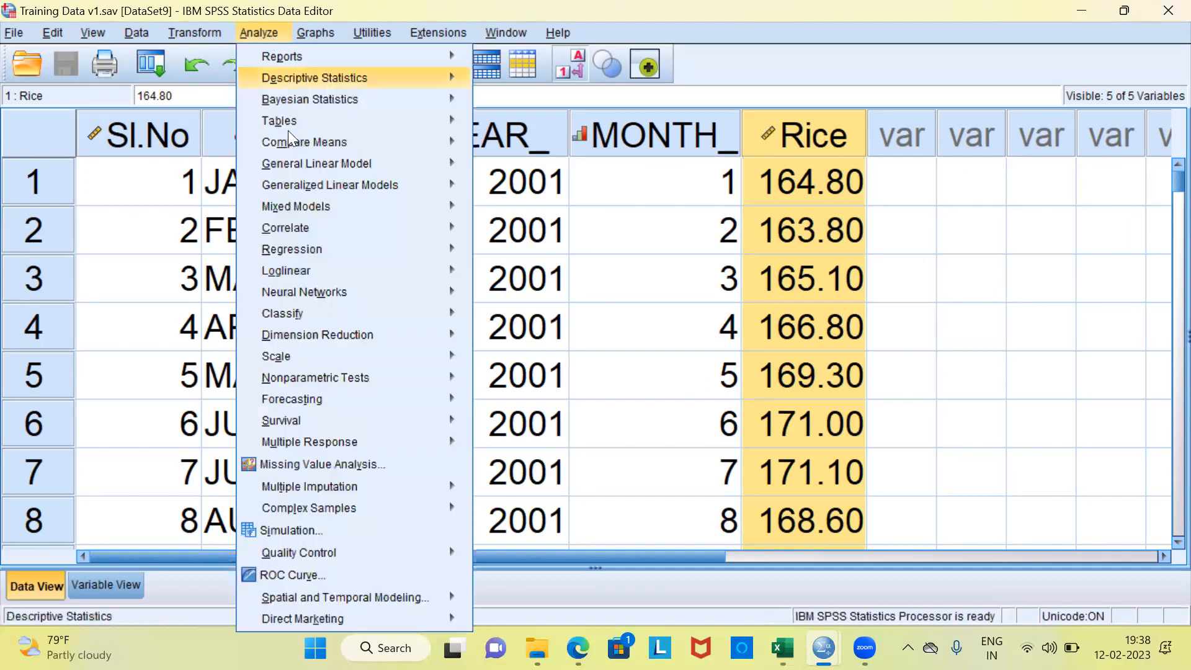
mouse_move(333, 395)
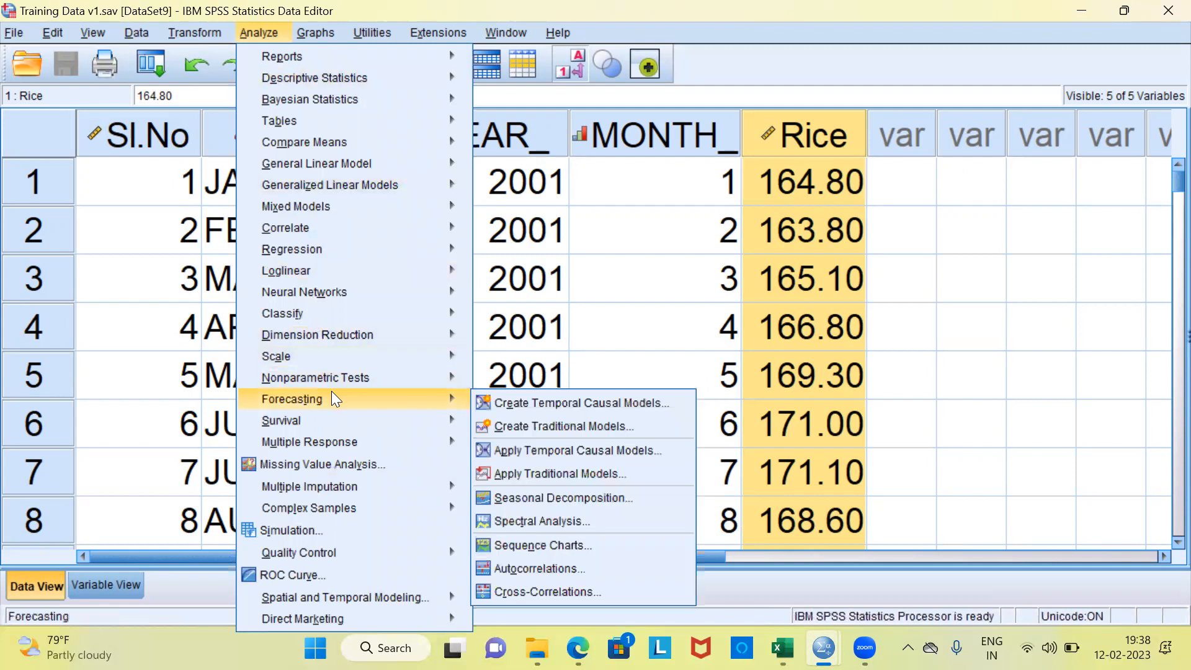
left_click(564, 430)
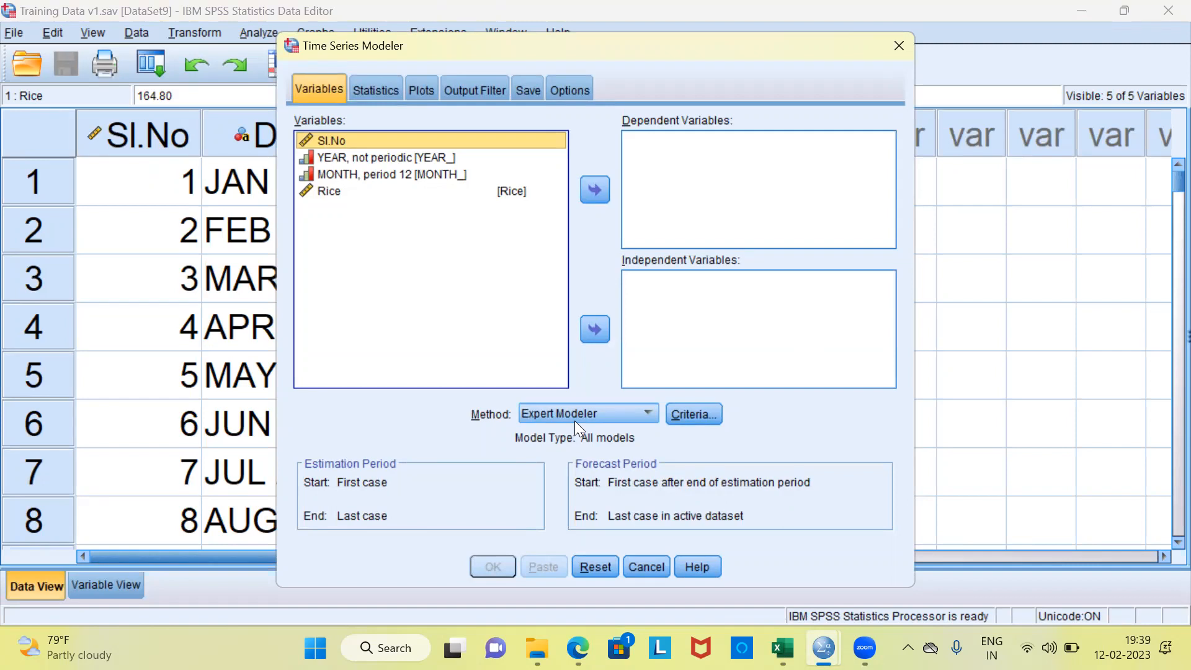
left_click(648, 415)
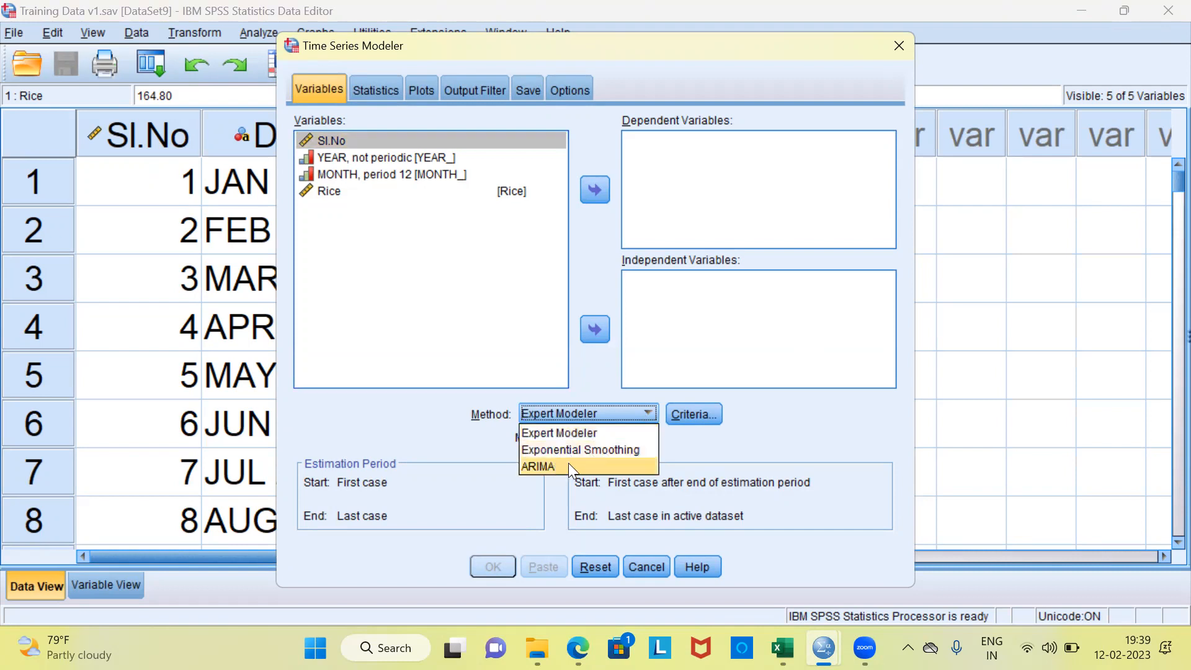
left_click(546, 432)
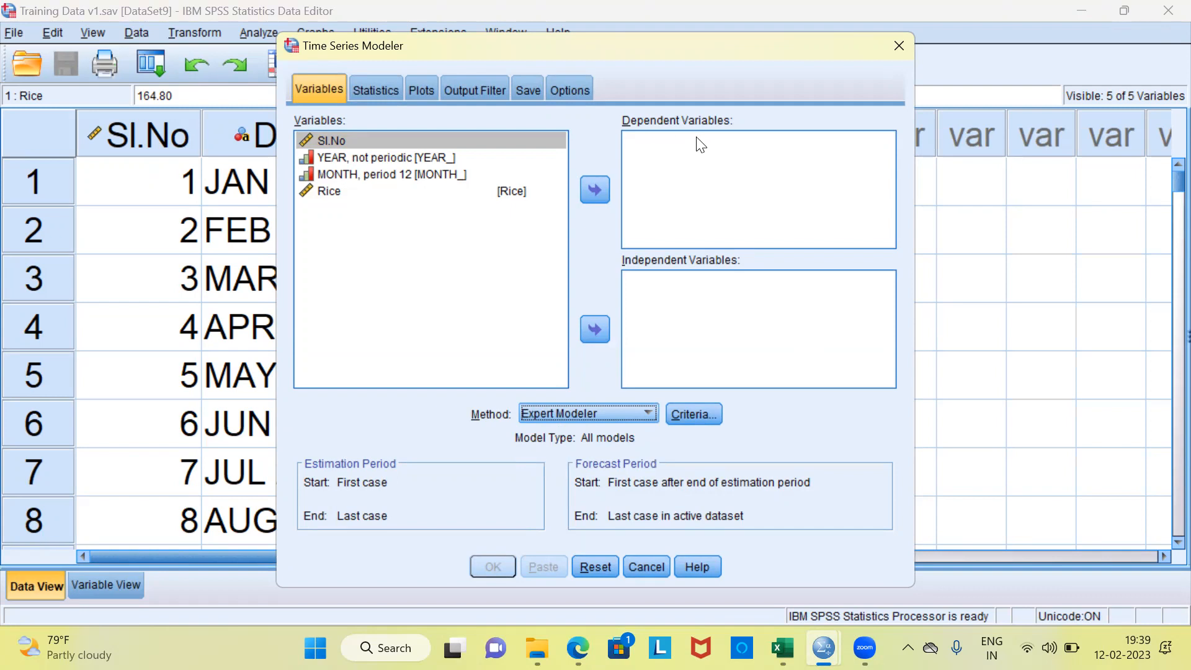
left_click(503, 191)
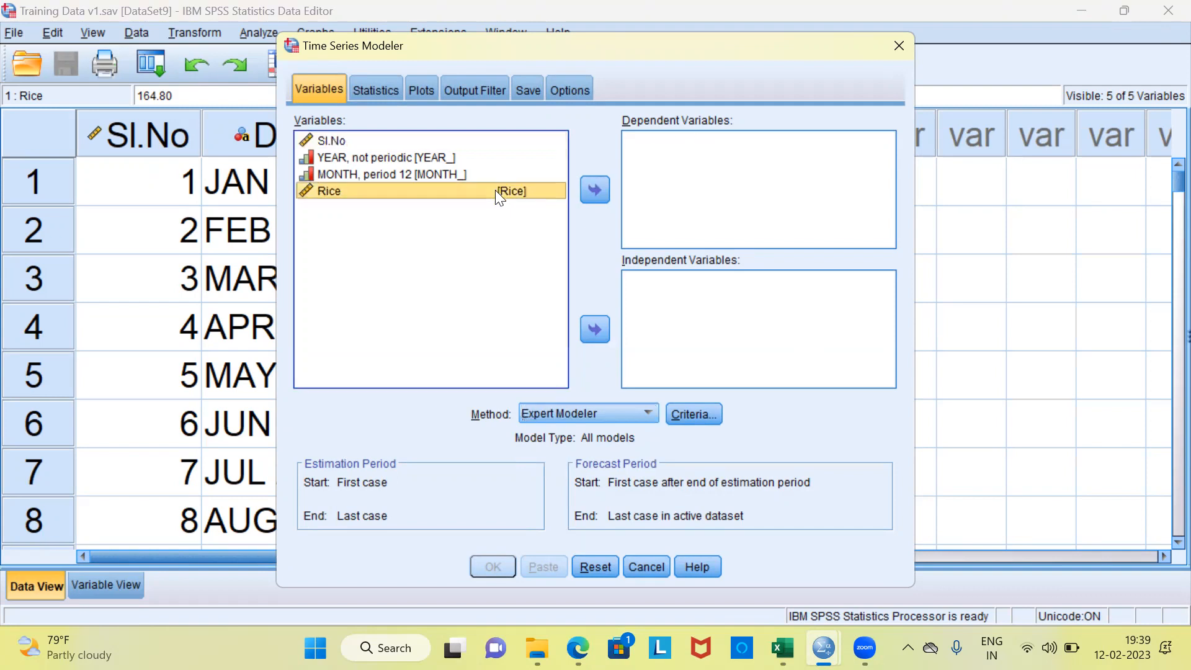
left_click(591, 187)
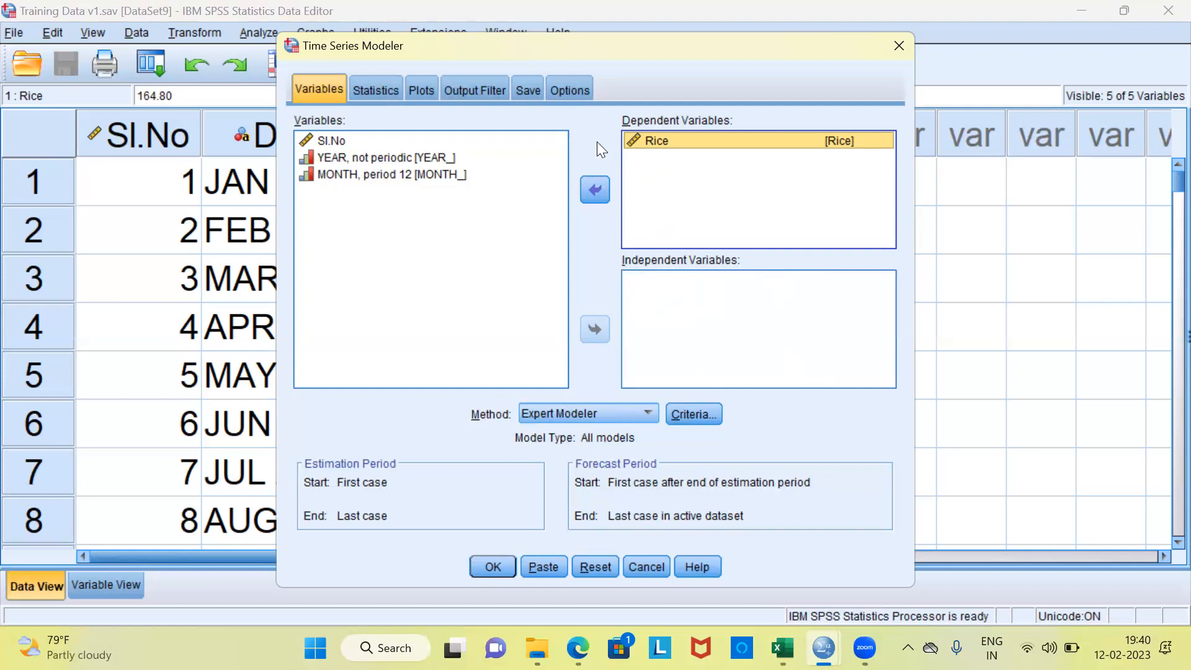
- Save the predicted values and the lower and upper confidence limits as variables, check the forecast options, and run the model
left_click(529, 93)
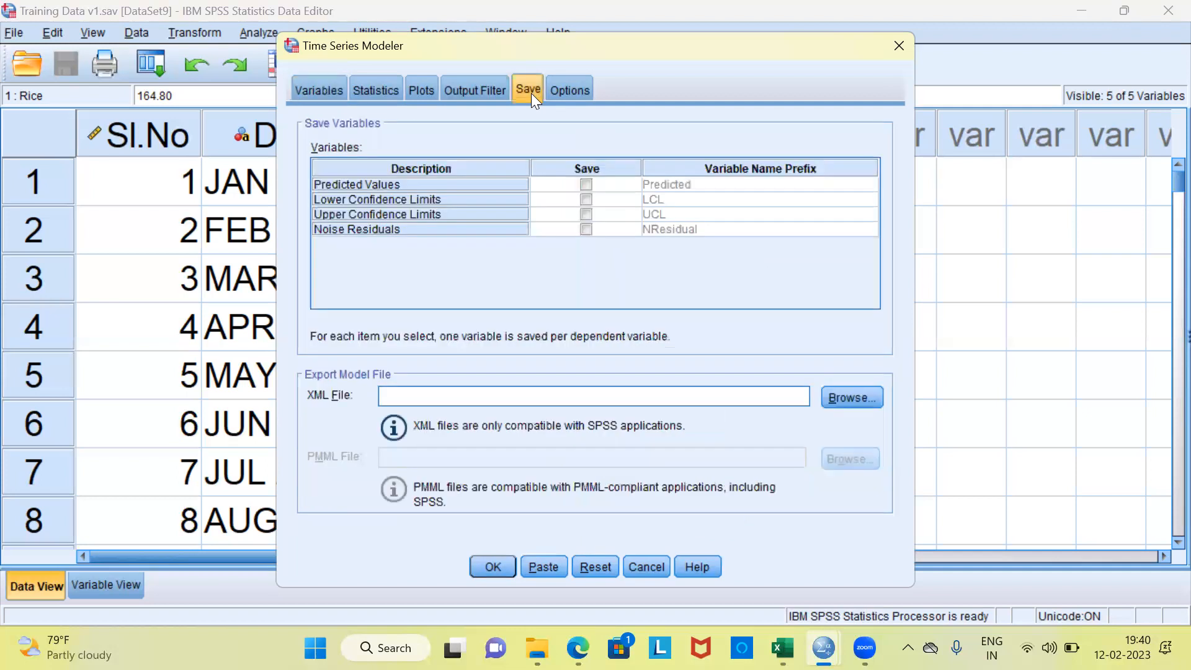
left_click(586, 184)
left_click(586, 199)
left_click(589, 217)
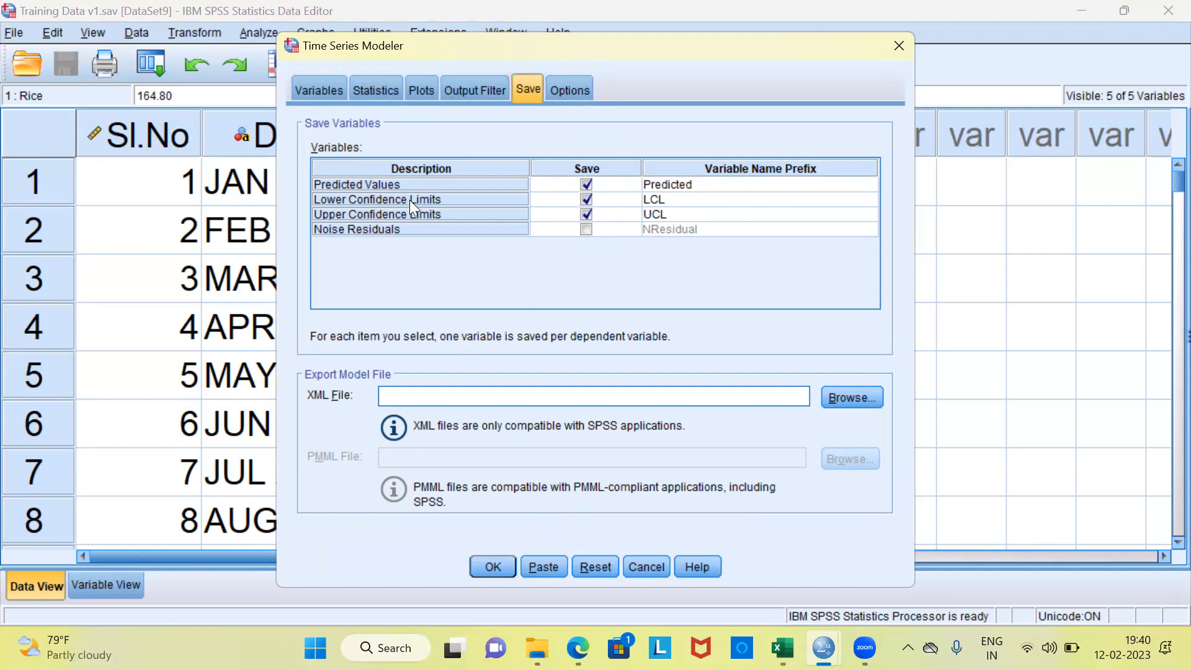
left_click(568, 88)
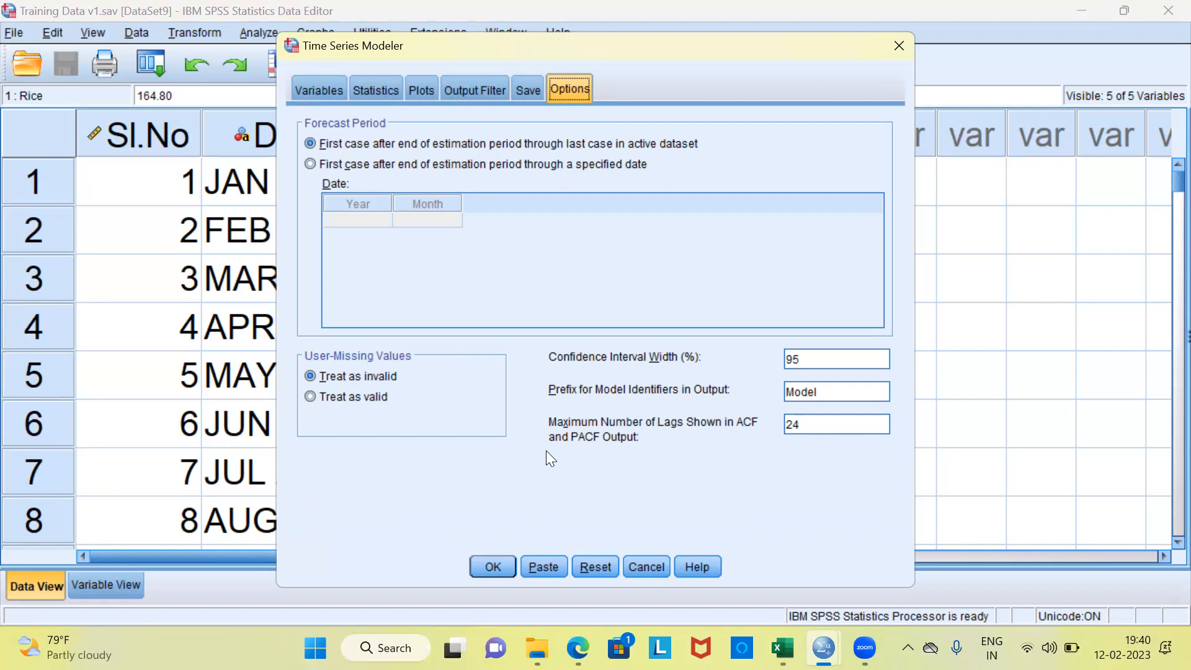
left_click(492, 567)
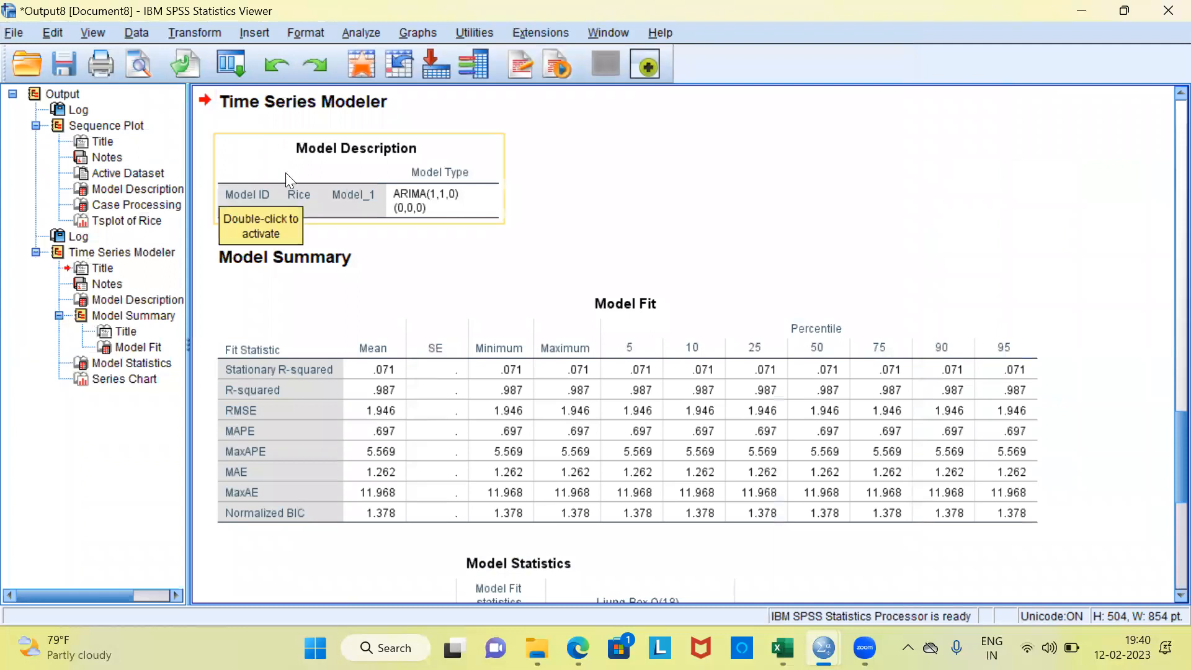
- Examine the Model Description table for the chosen model type and the Model Fit table for R-squared, error measures and Normalized BIC
left_click(311, 171)
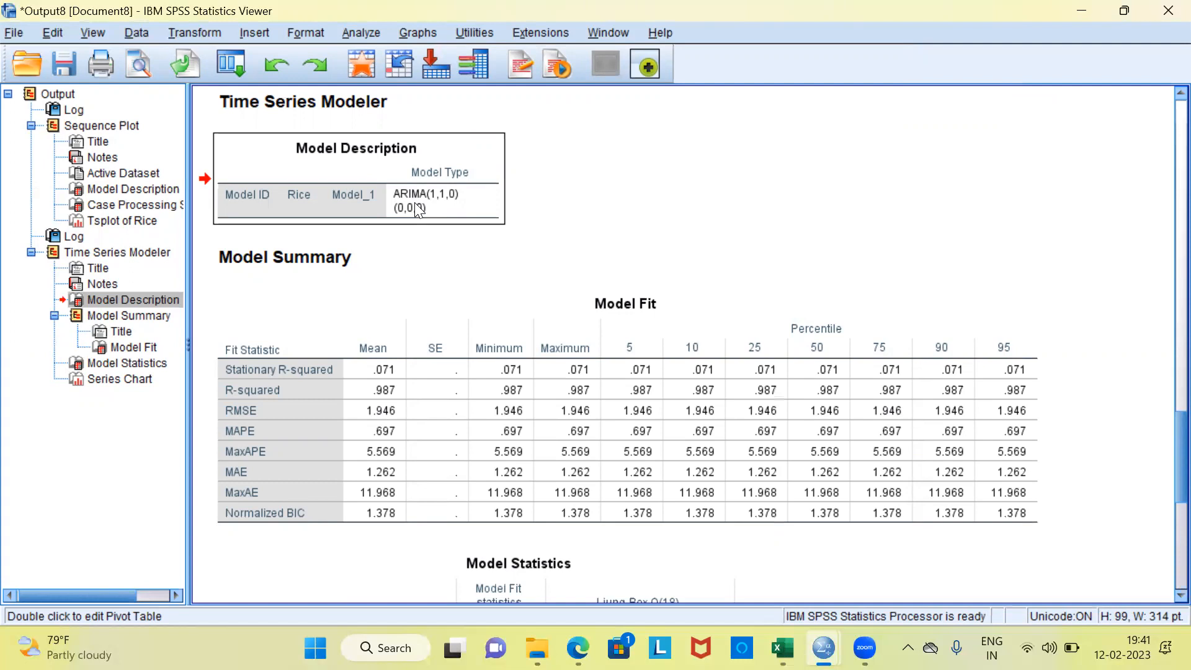
left_click(390, 390)
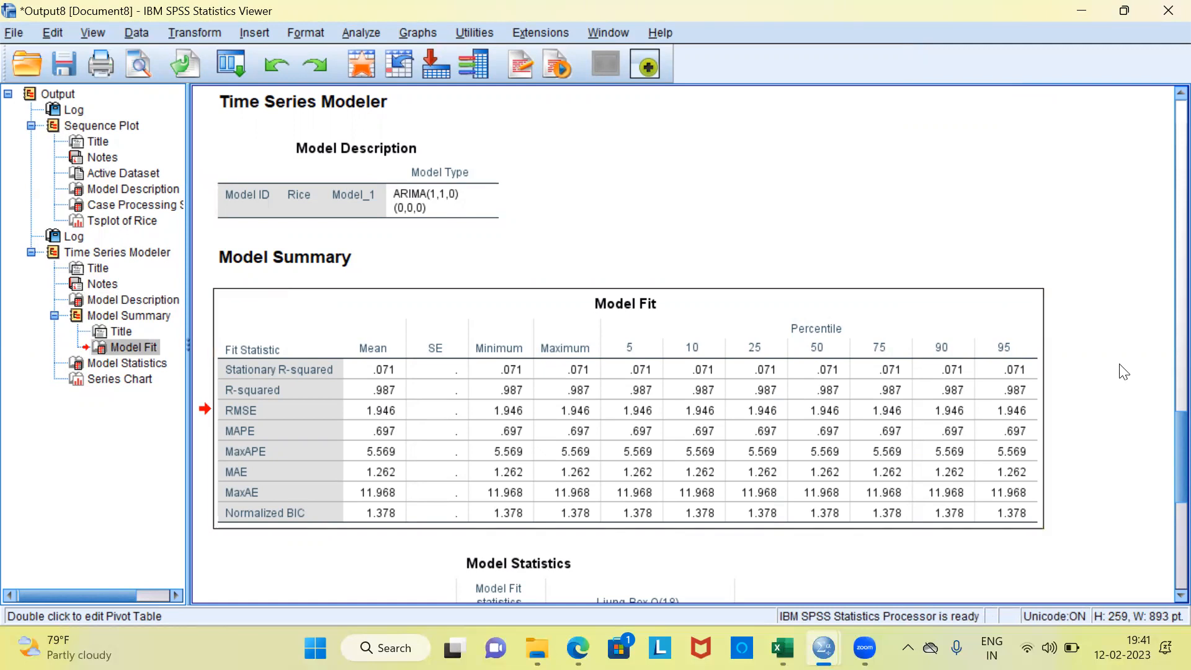
scroll(706, 308, "down", 2)
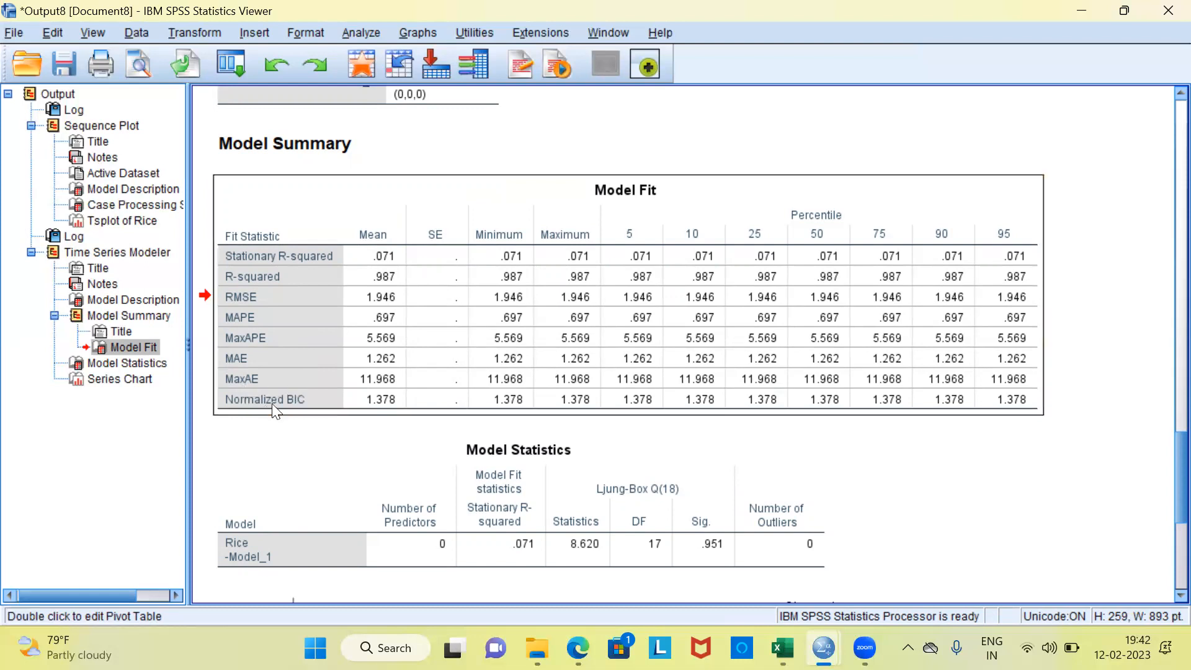
left_click(305, 403)
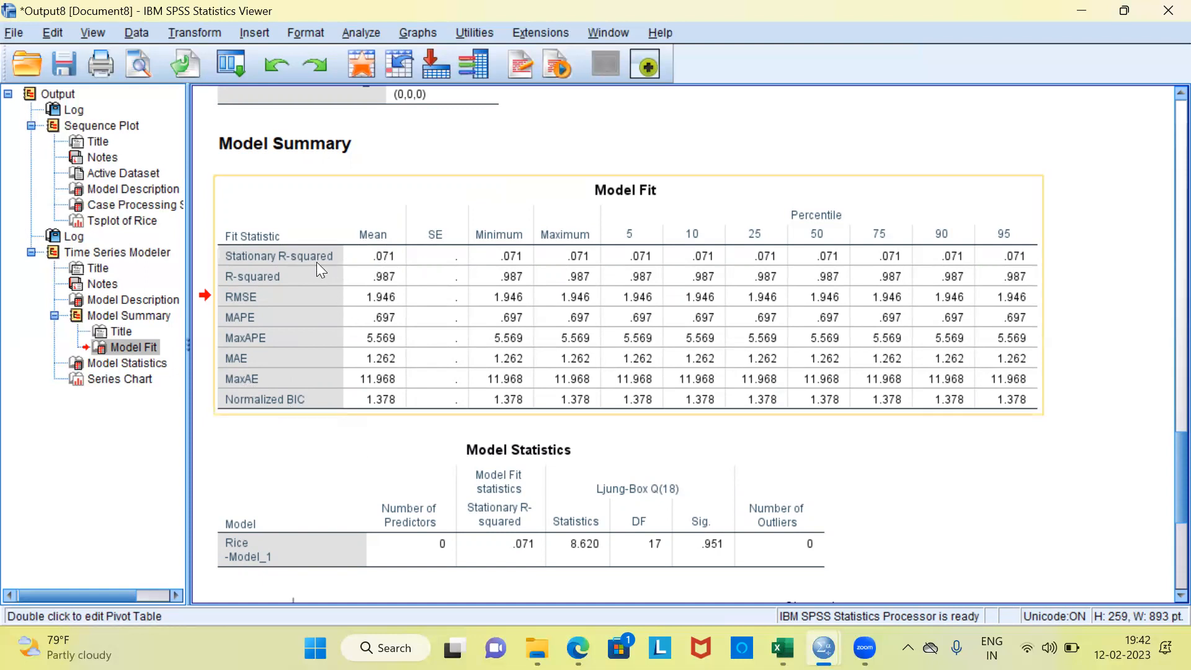
double_click(386, 258)
left_click(376, 325)
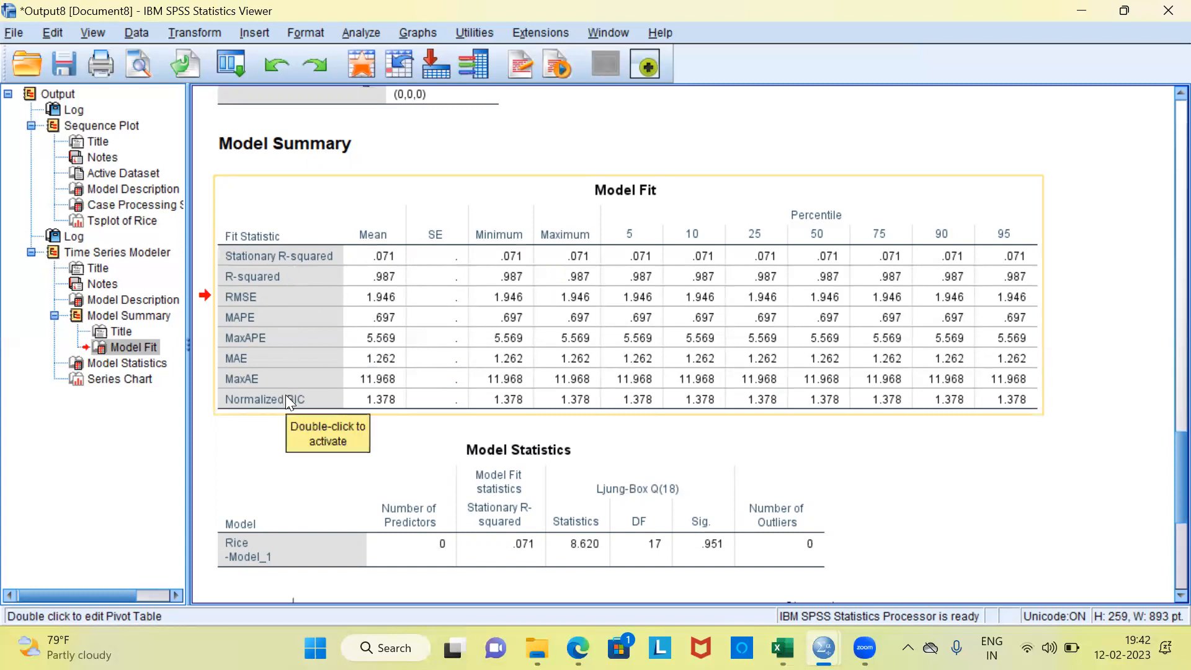
- Examine the Ljung-Box results in the Model Statistics table, recheck the model type, and inspect the observed Rice series chart
left_click(545, 480)
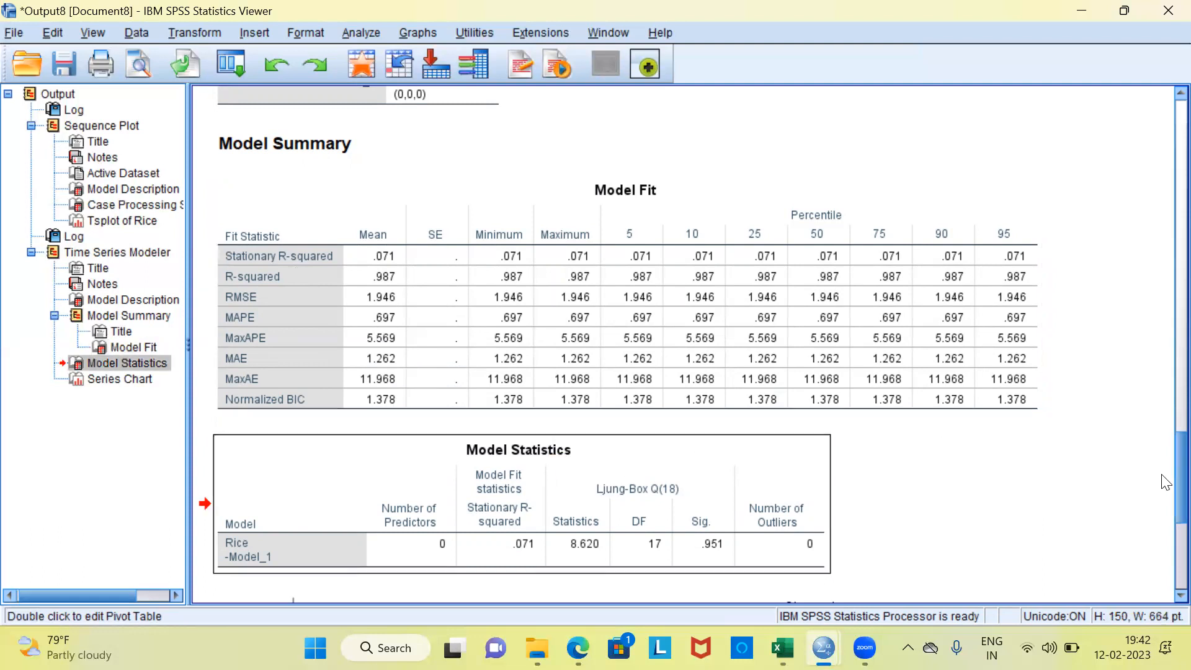
scroll(1166, 482, "down", 3)
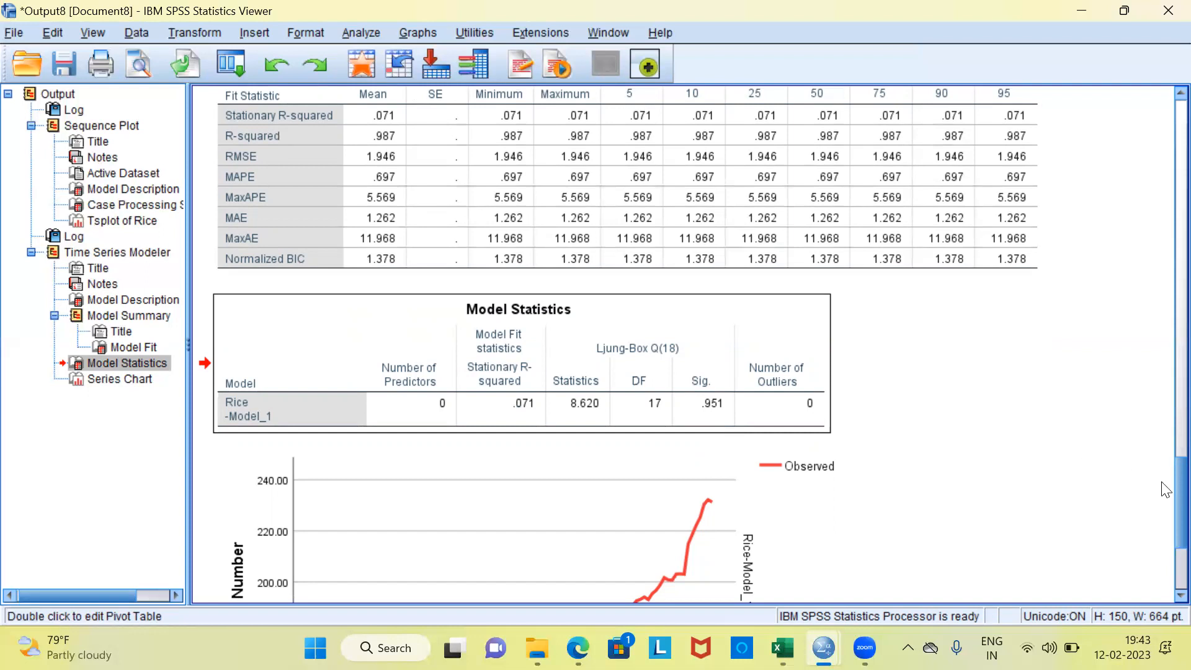
left_click_drag(1167, 487, 1165, 410)
scroll(1167, 409, "up", 1)
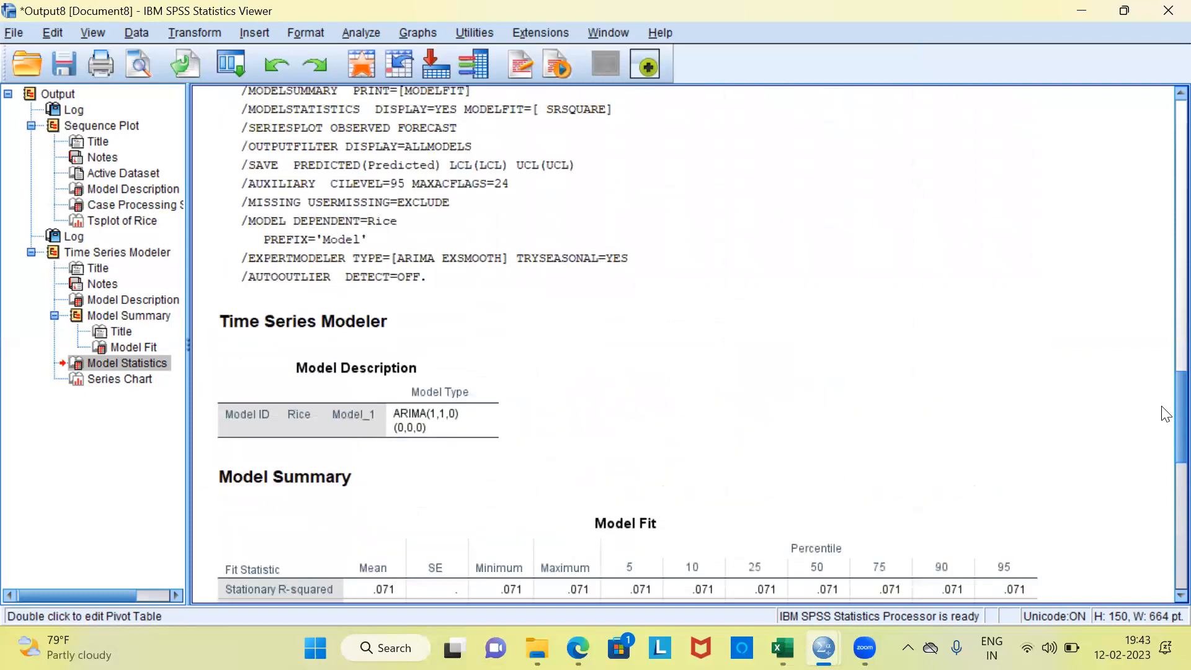
left_click(462, 431)
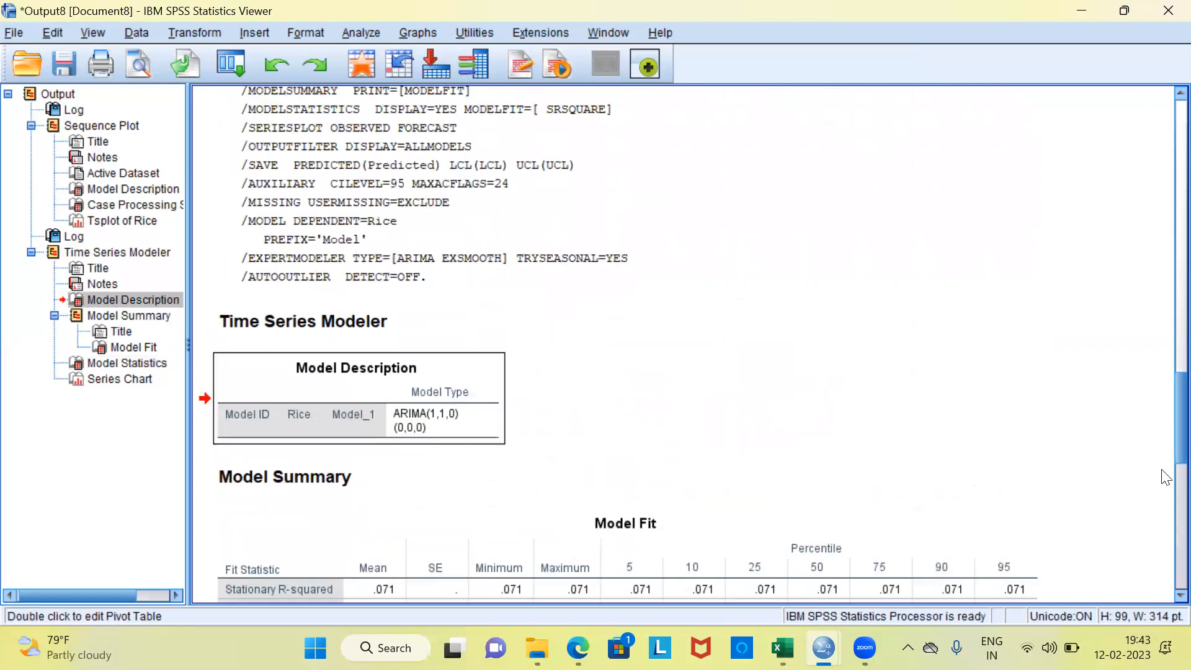
left_click_drag(1167, 441, 1166, 566)
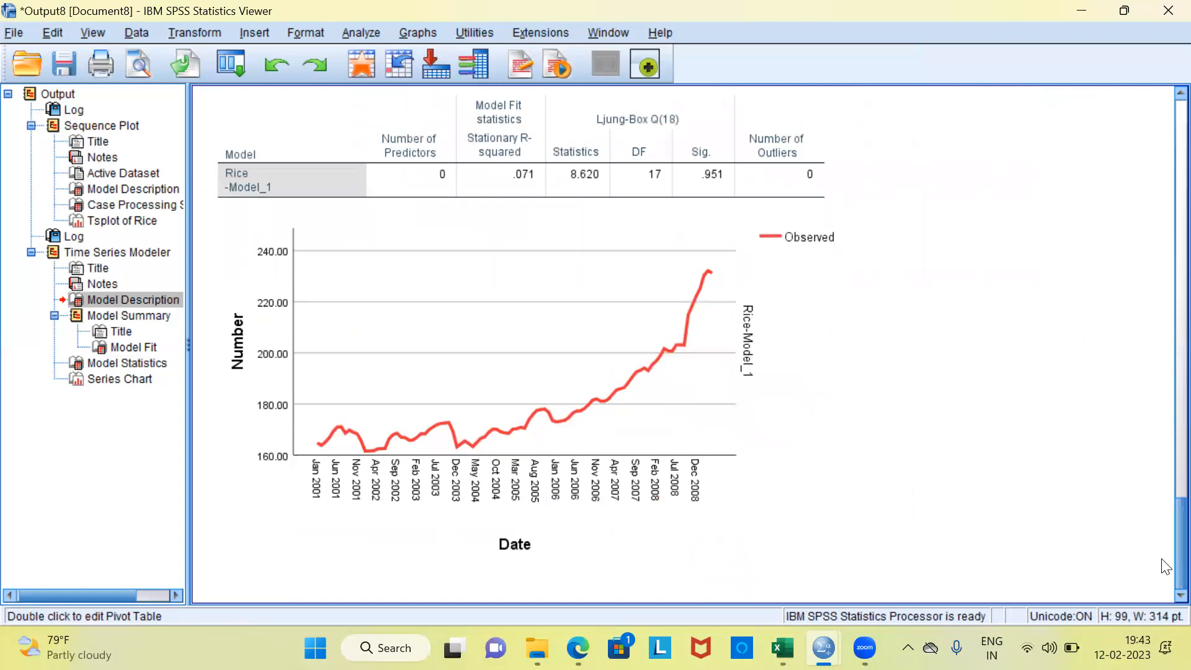
left_click(657, 462)
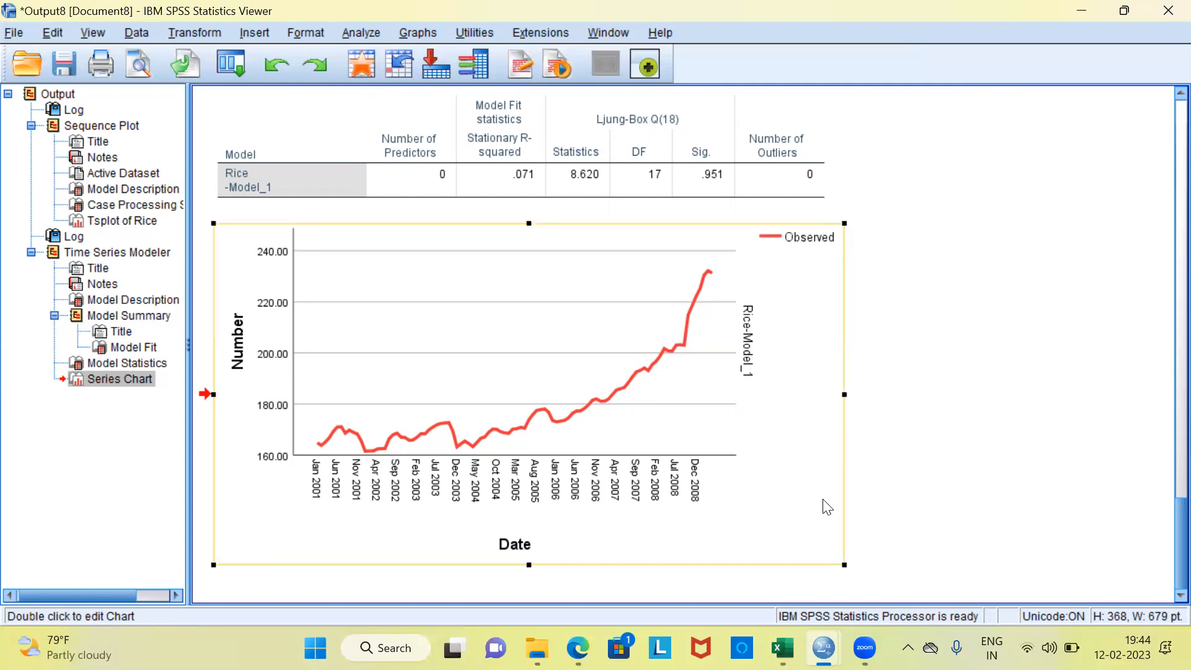
- Return to the Training Data v1.sav dataset and inspect the saved predicted, LCL and UCL columns for Rice
mouse_move(823, 648)
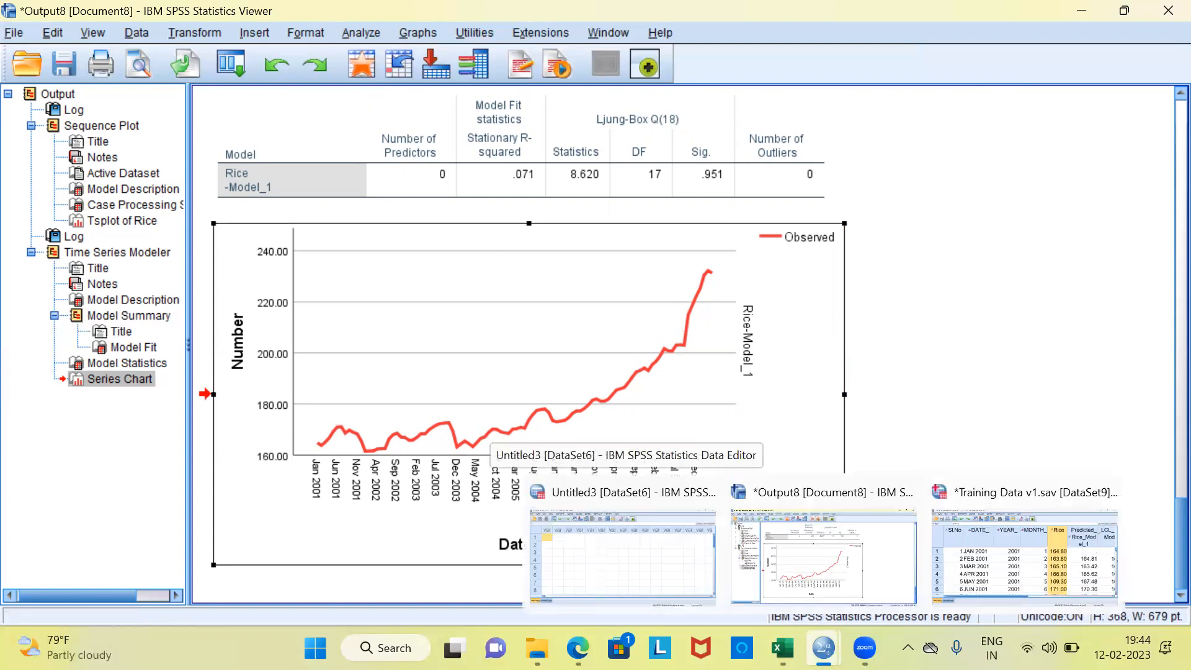
left_click(1015, 574)
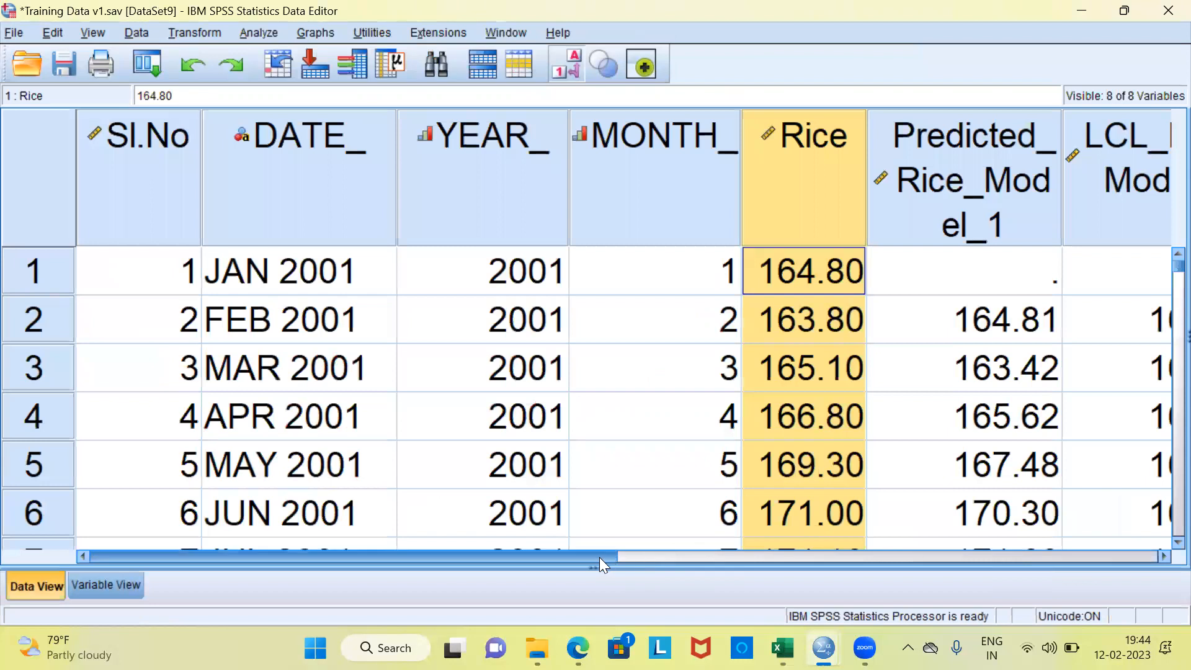
left_click_drag(599, 557, 701, 558)
left_click(789, 552)
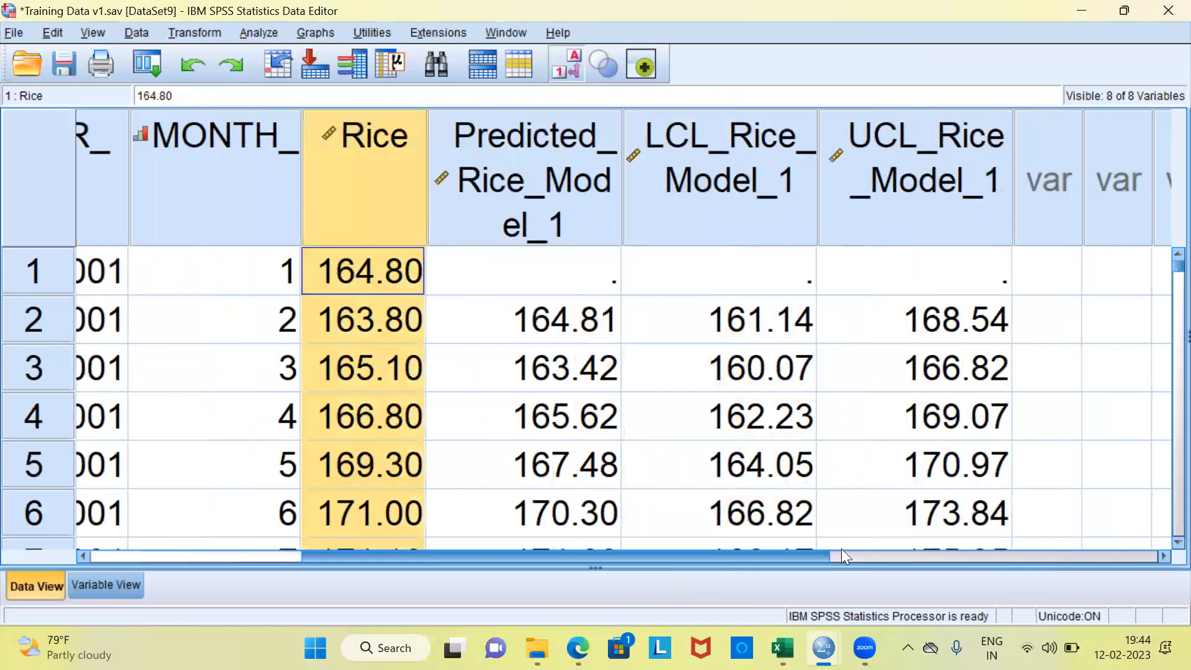
left_click(852, 548)
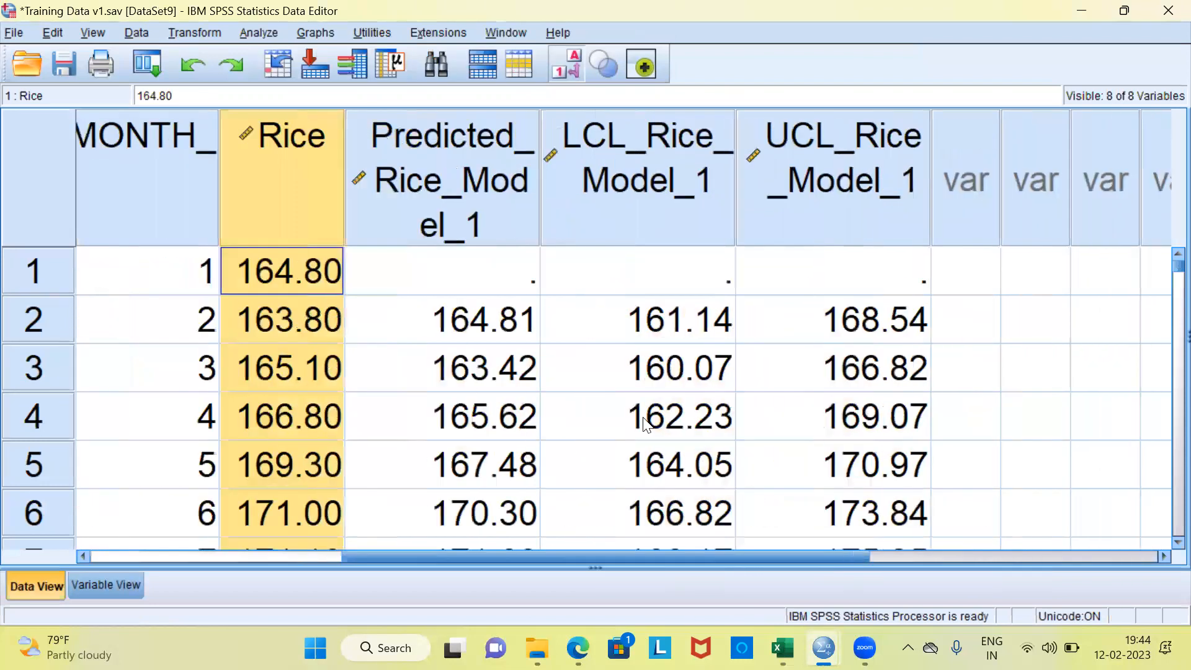
left_click(433, 179)
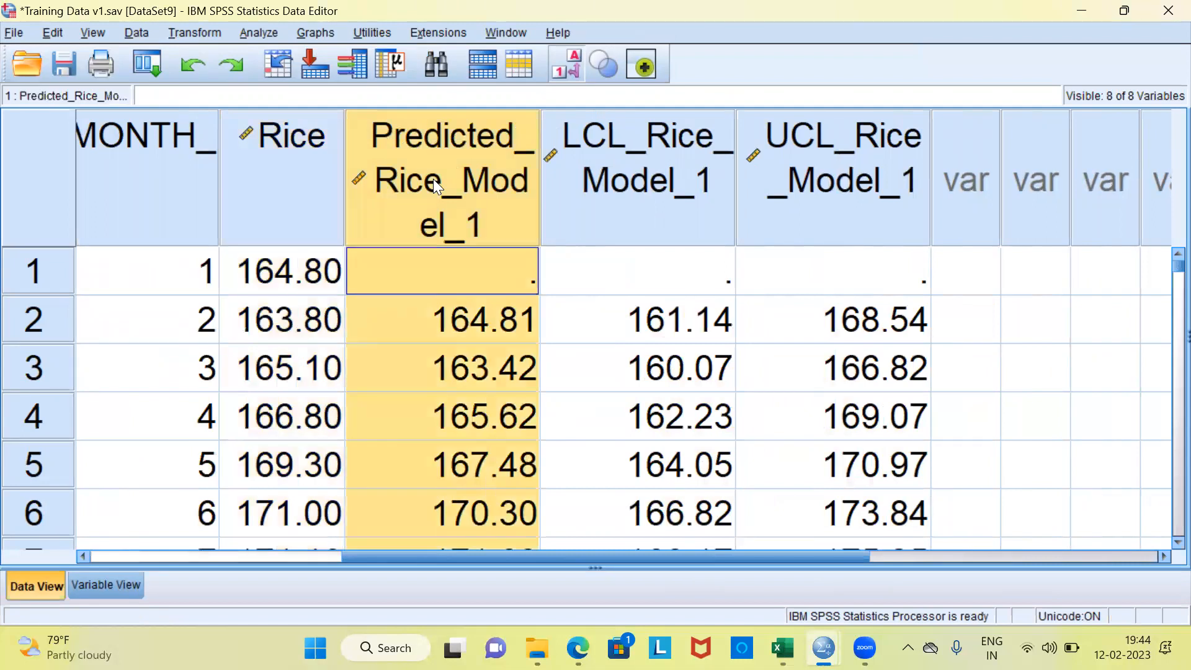
left_click(580, 172)
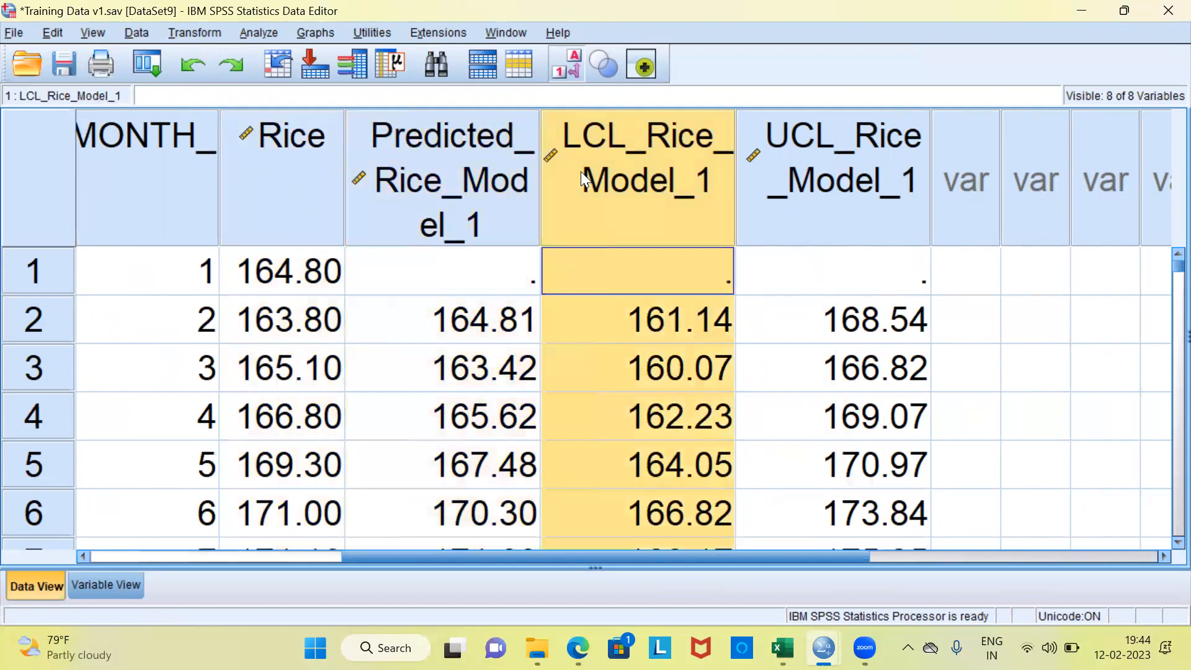
left_click(778, 174)
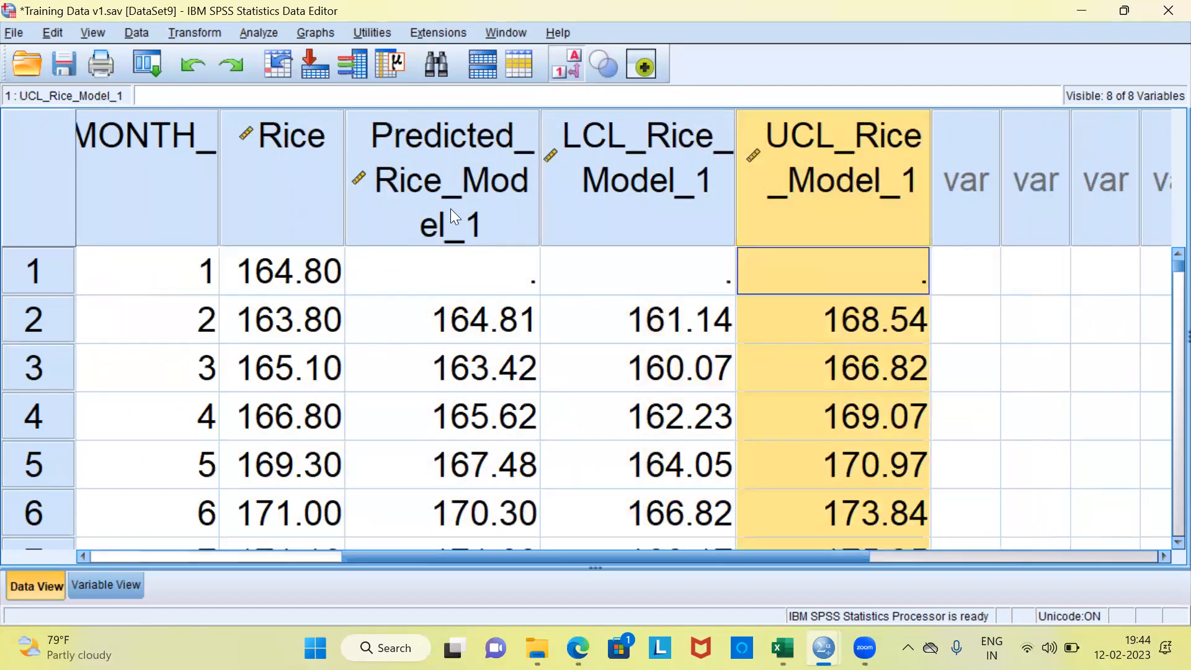
- Compare the observed Rice column with the saved predicted, LCL and UCL columns
left_click(311, 185)
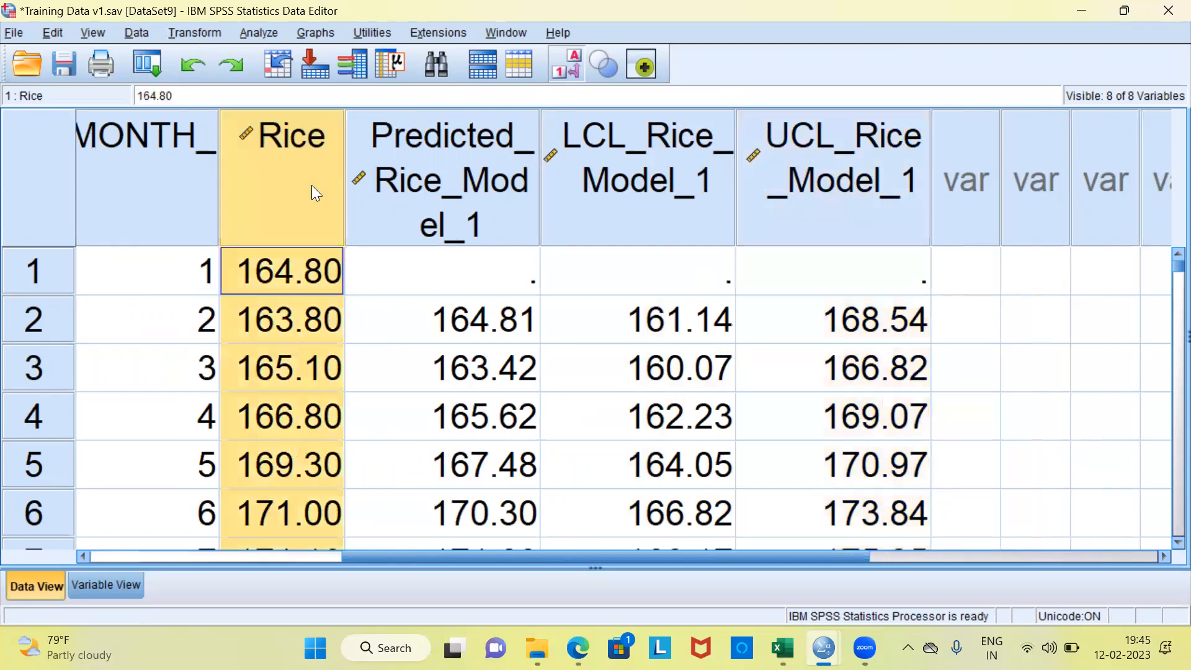
left_click(403, 184)
left_click(622, 186)
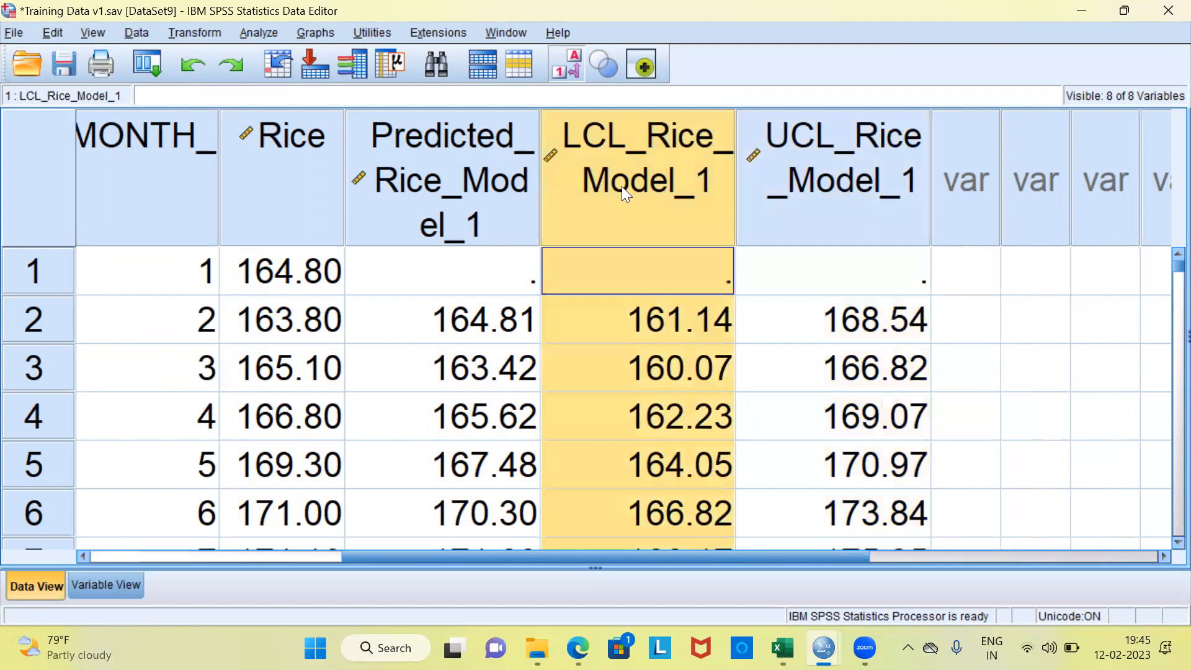
left_click(814, 165)
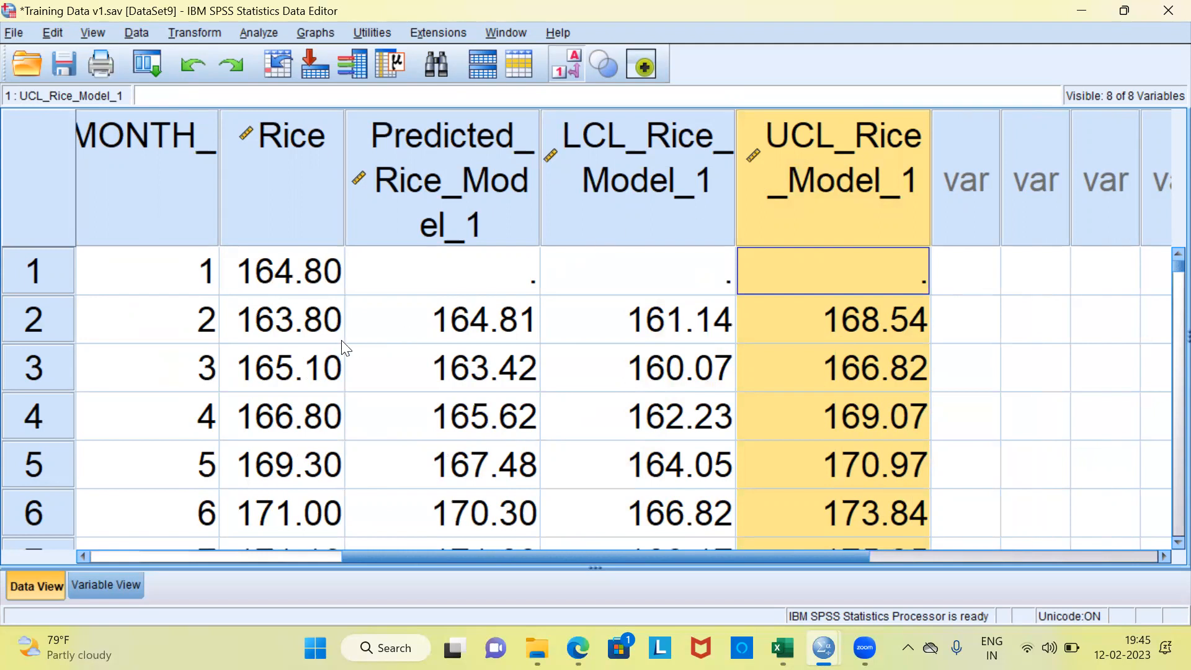
- Go to the last case in the dataset and check its date, observed Rice value and predicted value
left_click(275, 328)
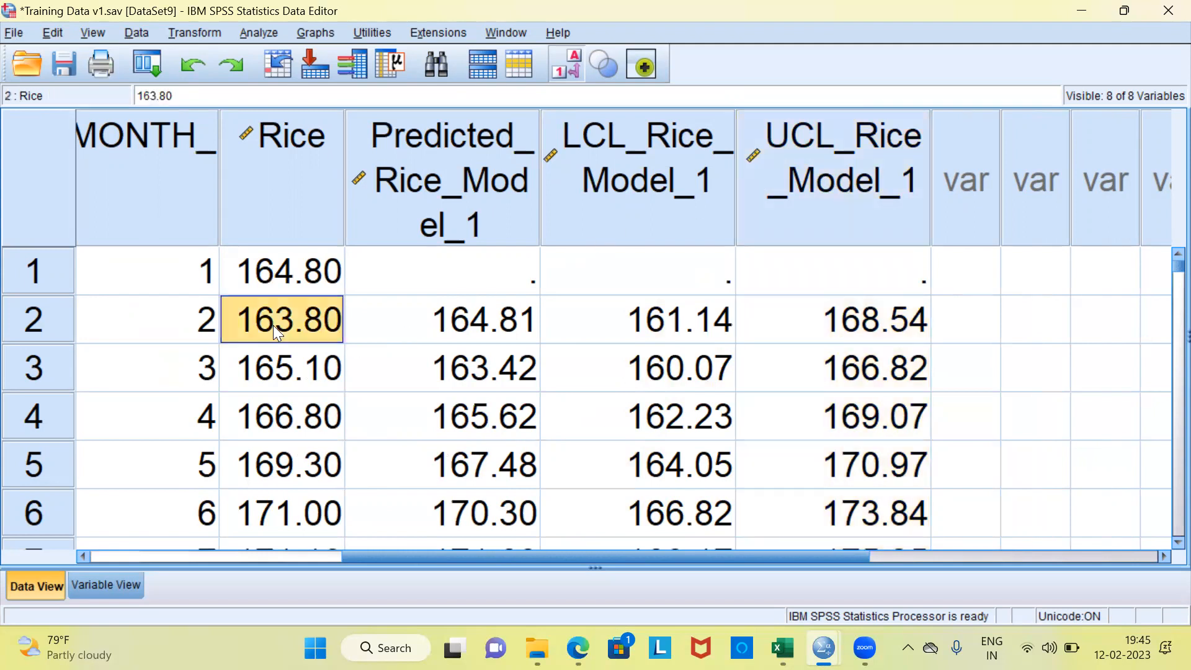
key("ctrl+Down")
key("Left")
key("Left")
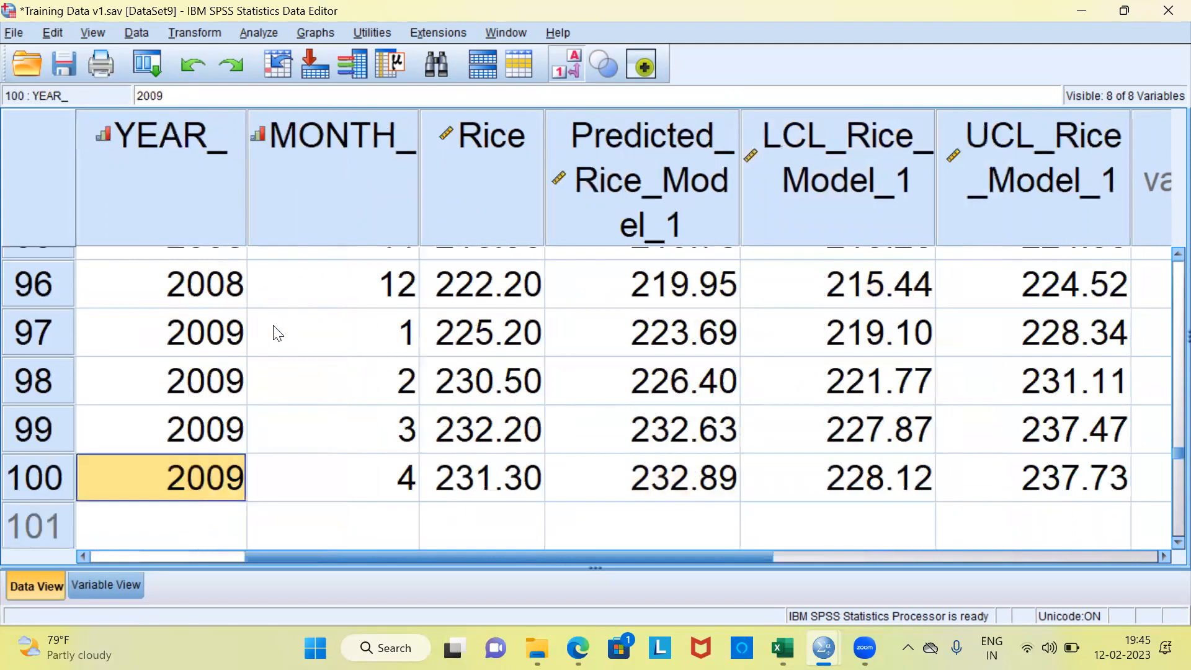
key("Left")
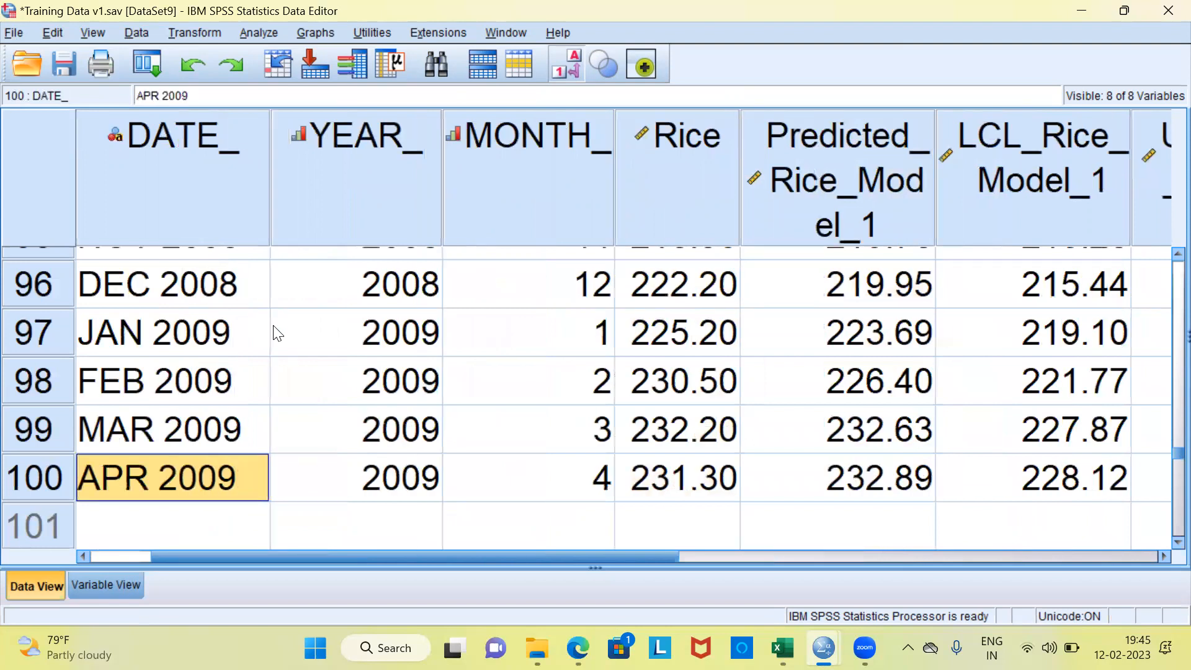
key("Right")
key("Right")
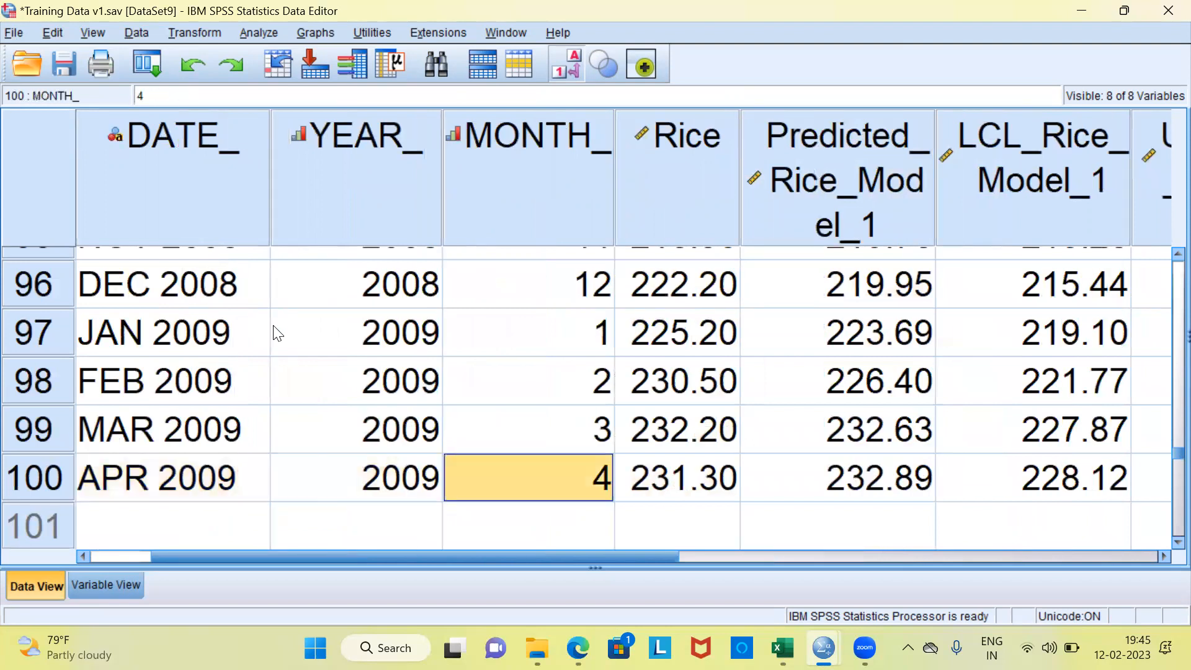
key("Right")
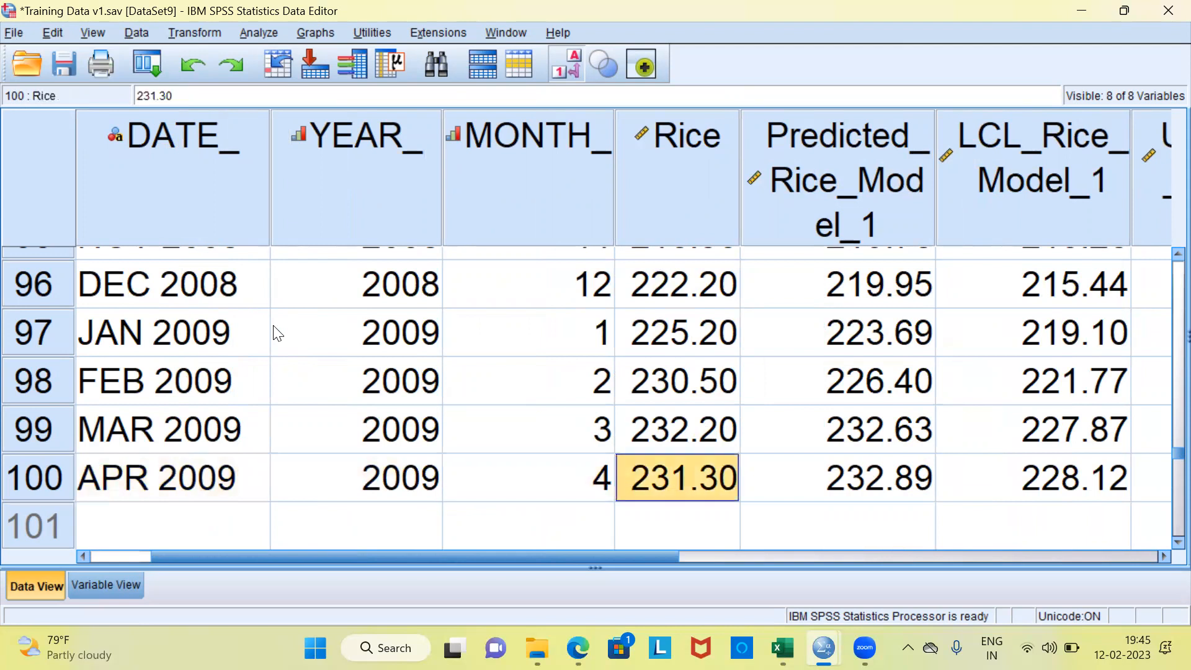
key("Right")
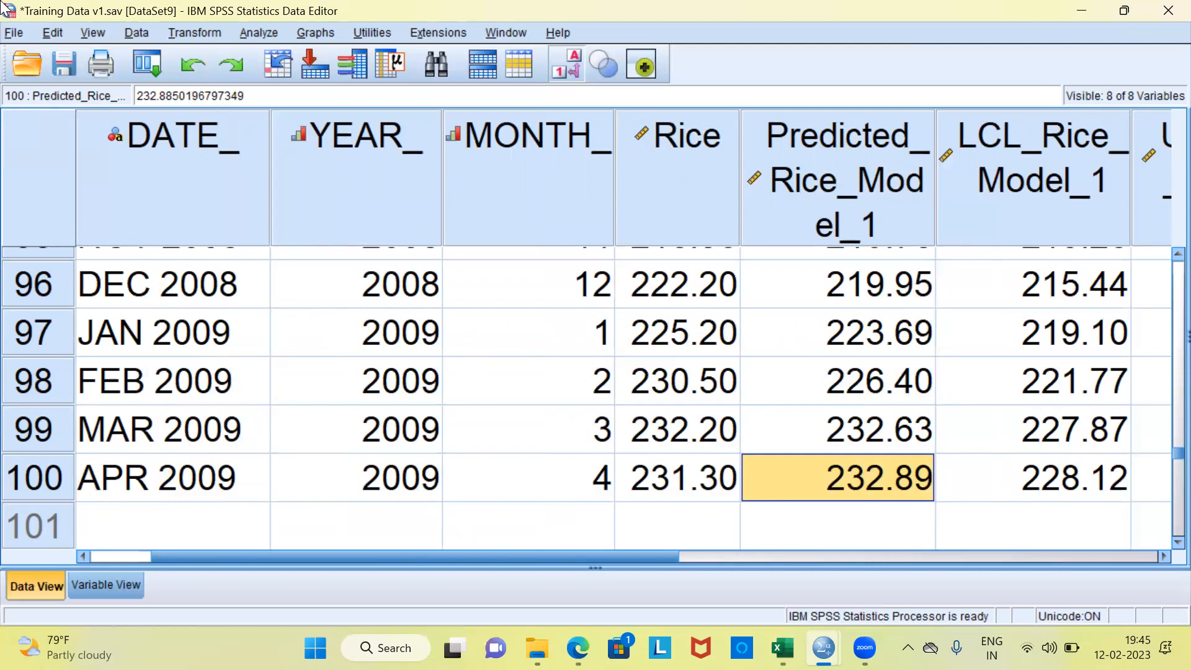
- Create a sequence chart of Rice together with its predicted values, LCL and UCL, using Date as the time axis labels
left_click(259, 33)
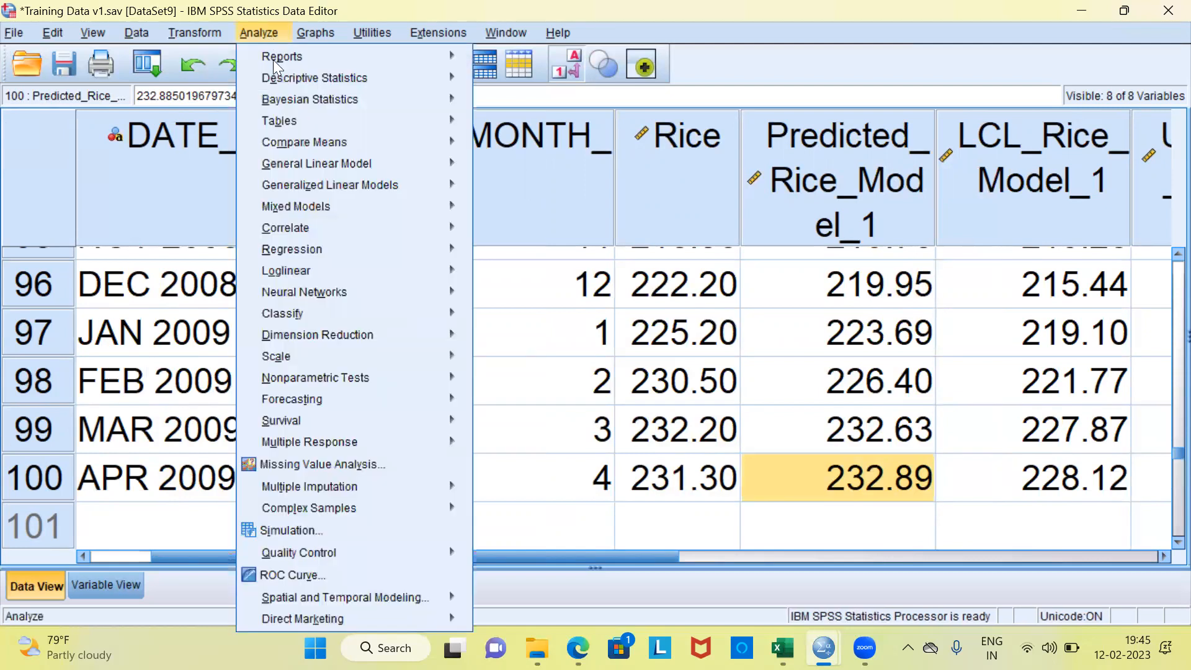
mouse_move(311, 401)
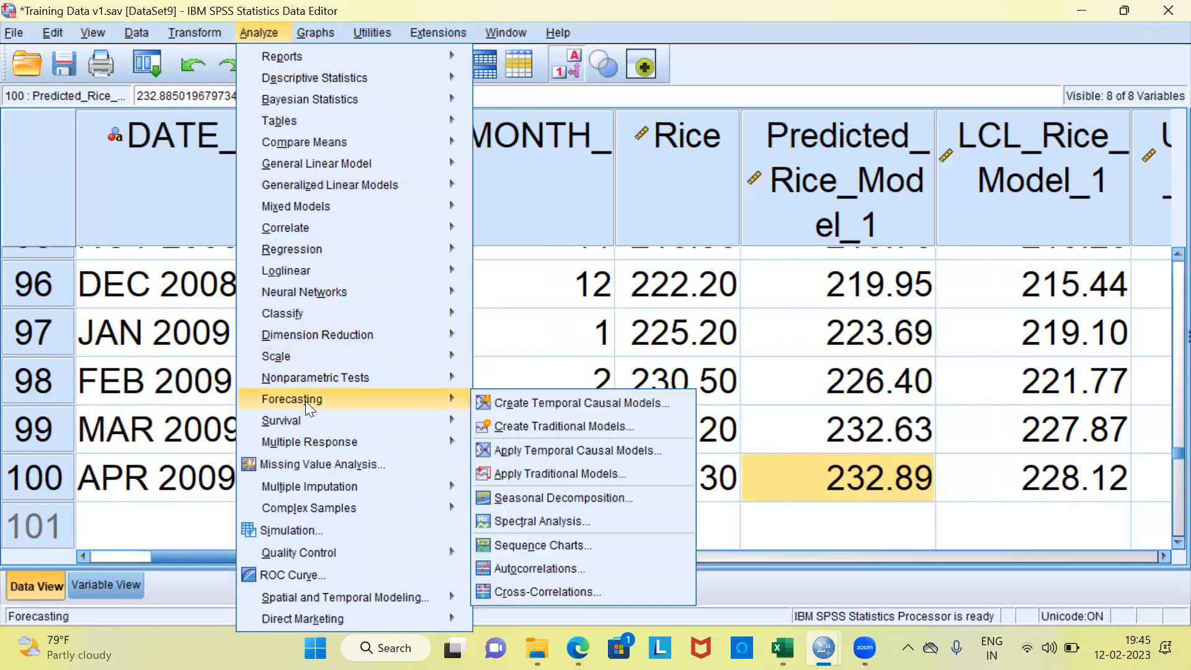
left_click(580, 545)
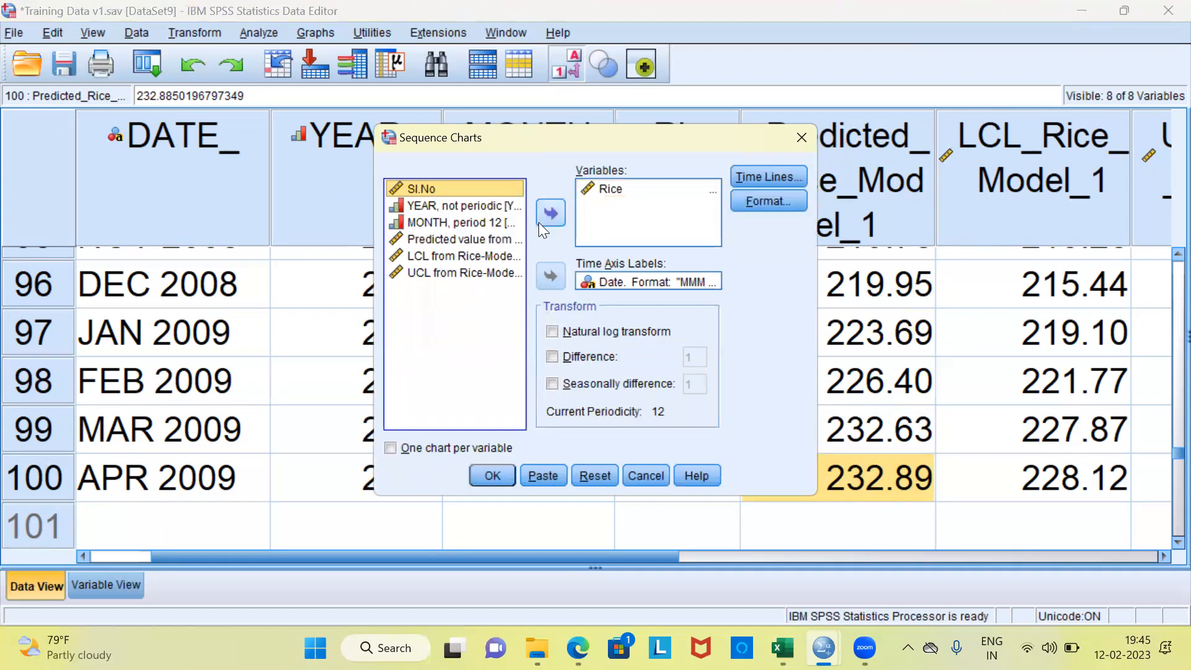
left_click(485, 239)
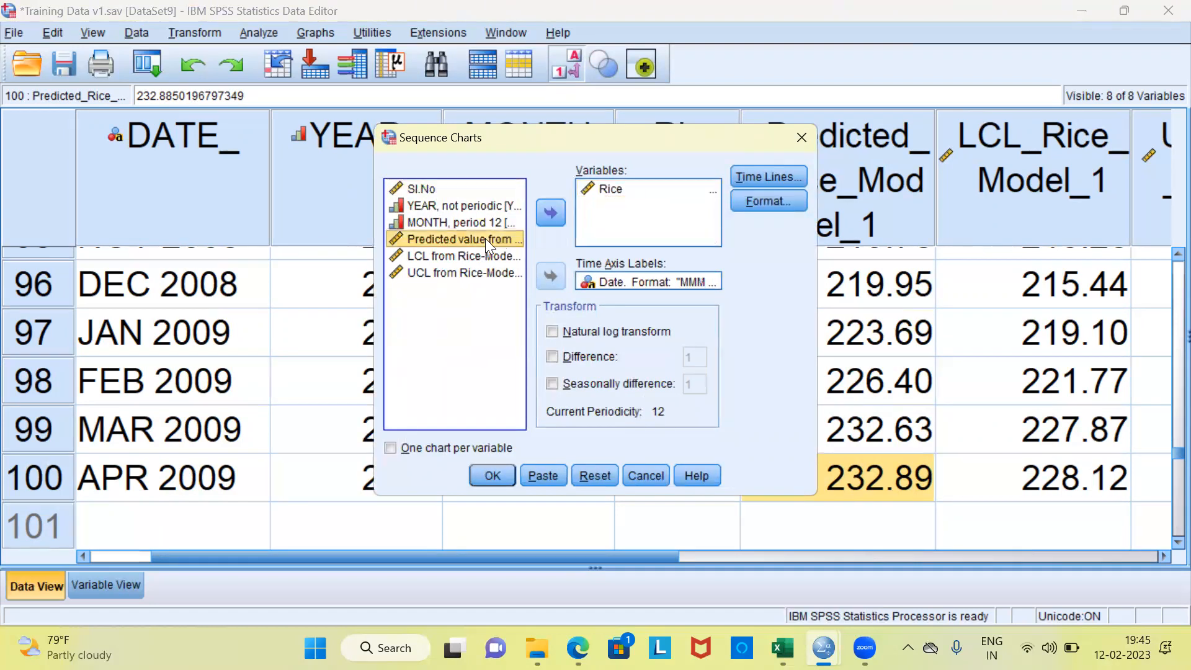
key("shift+Down")
key("shift+Down")
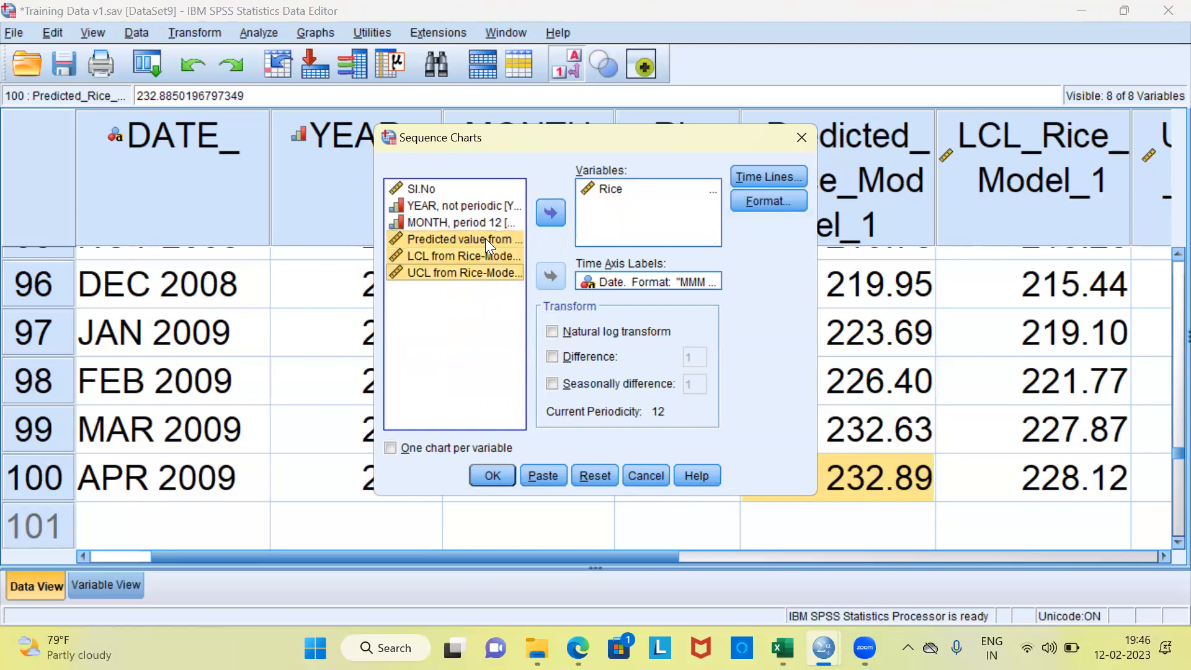
left_click(546, 218)
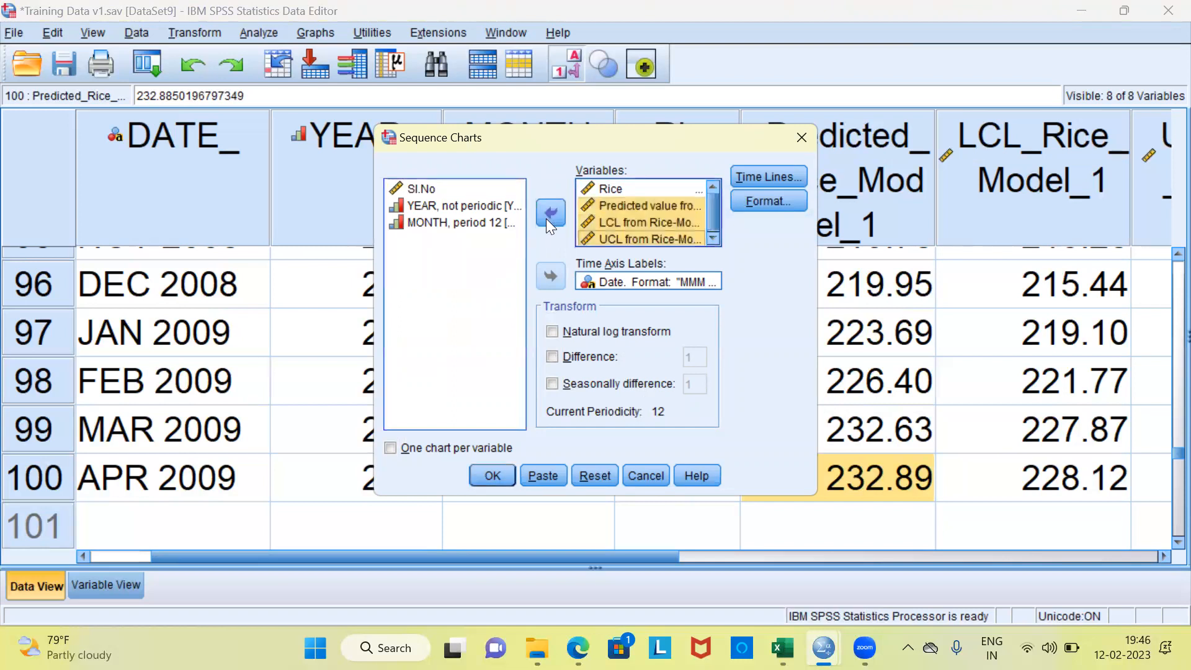
left_click(615, 223)
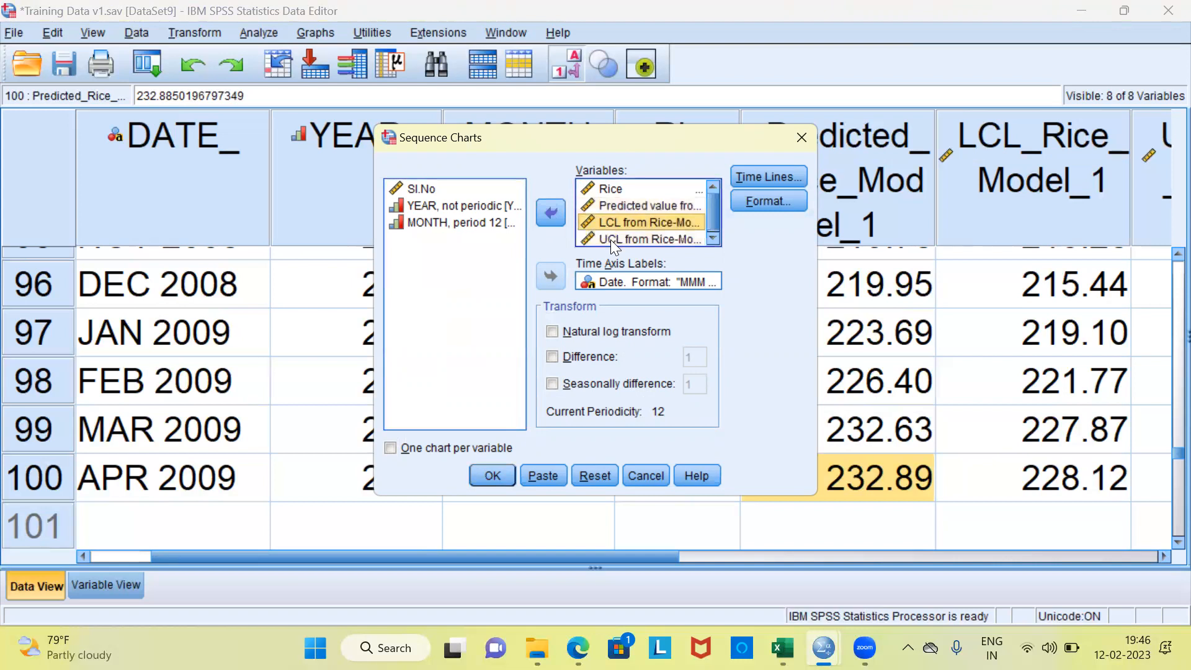
left_click(610, 239)
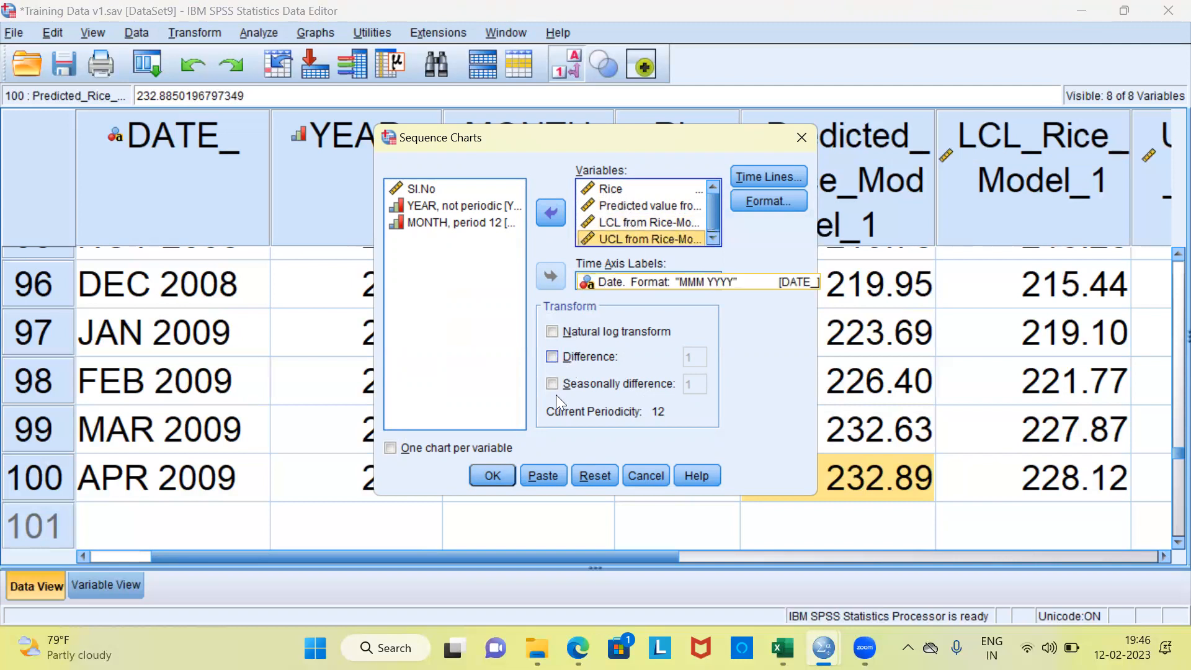
left_click(492, 475)
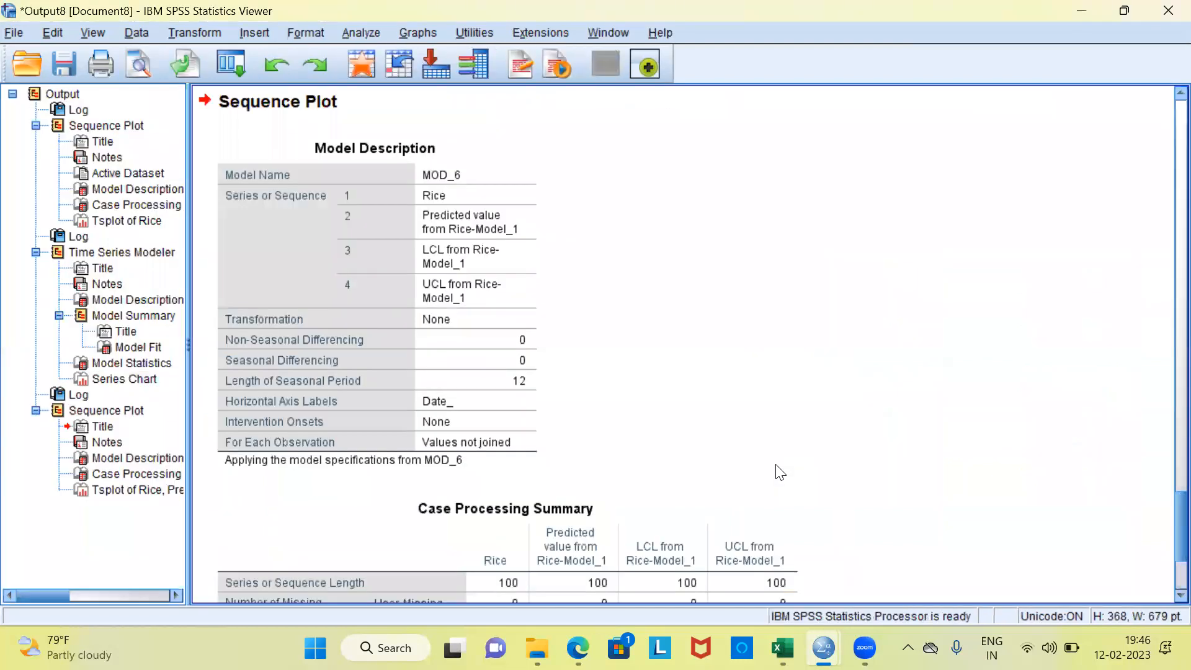
- Review the new plot's Case Processing Summary and inspect the chart of observed Rice, predicted values and confidence limits
left_click(525, 530)
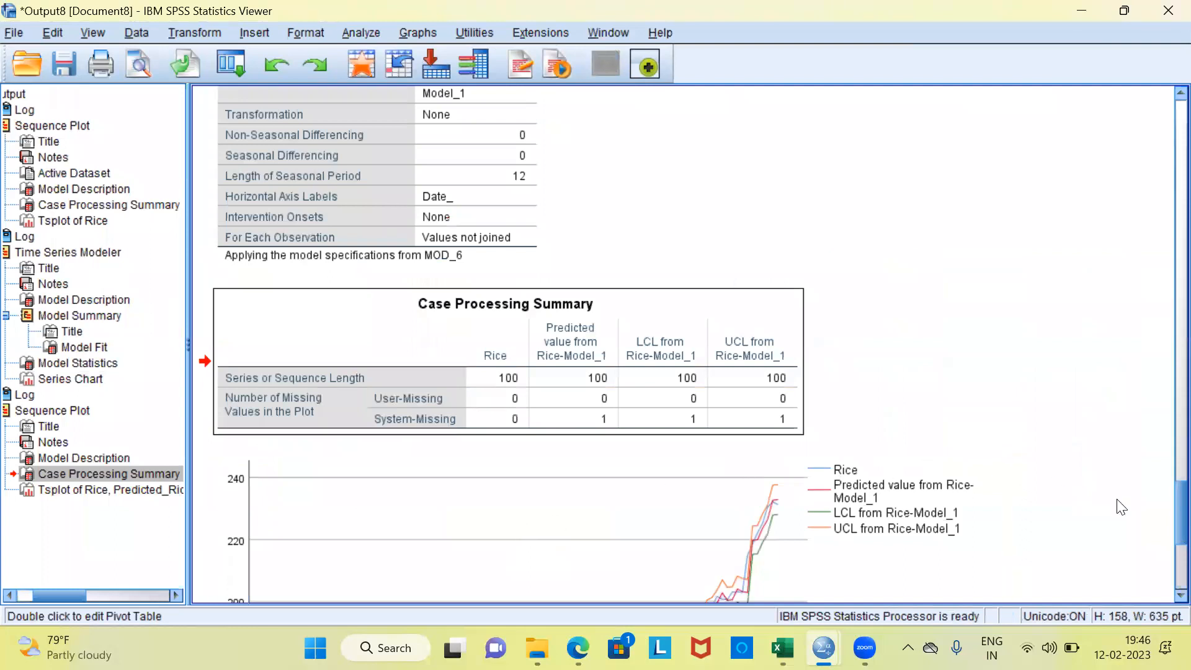
scroll(1166, 517, "down", 5)
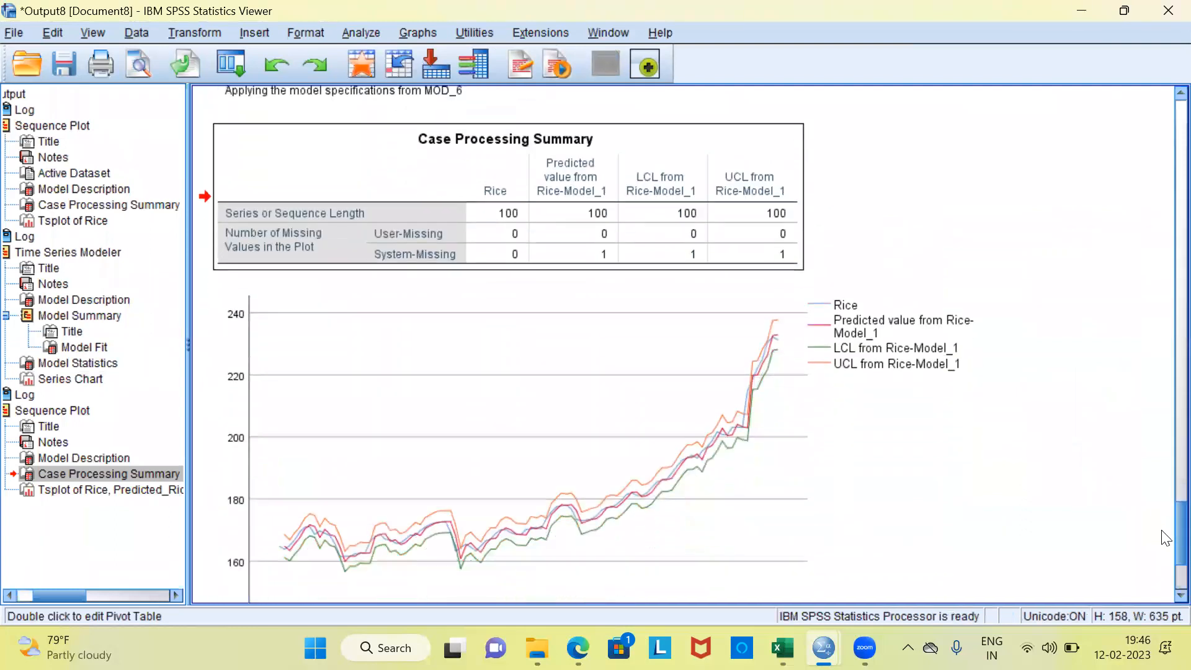
scroll(1167, 546, "down", 3)
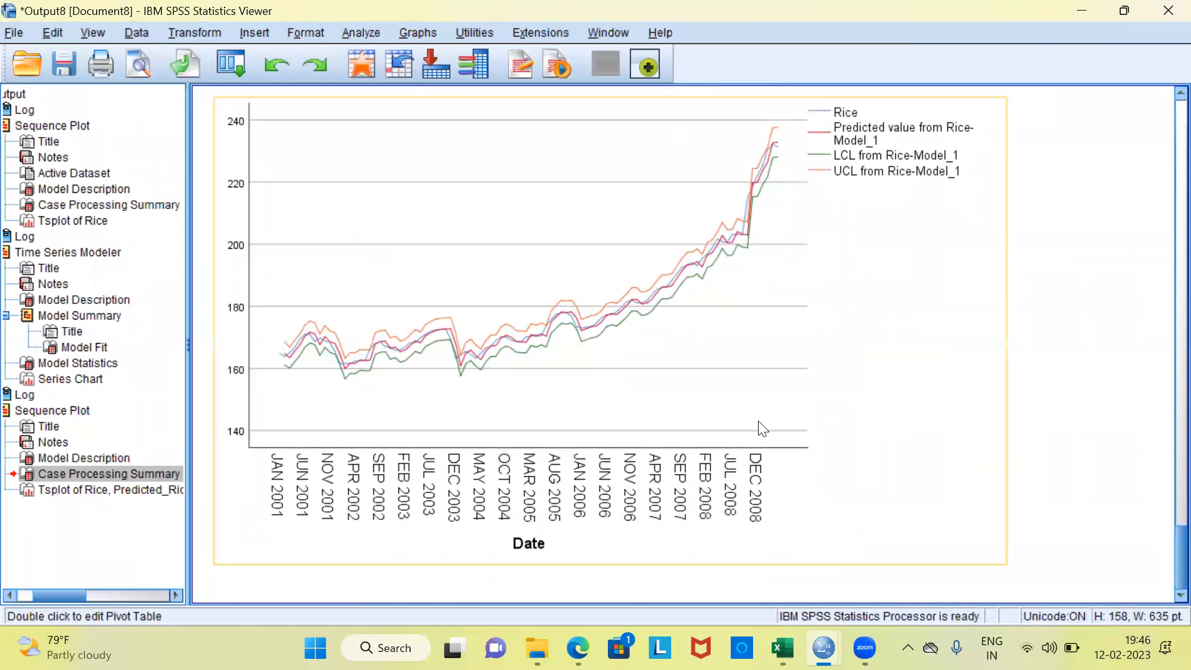
left_click(722, 425)
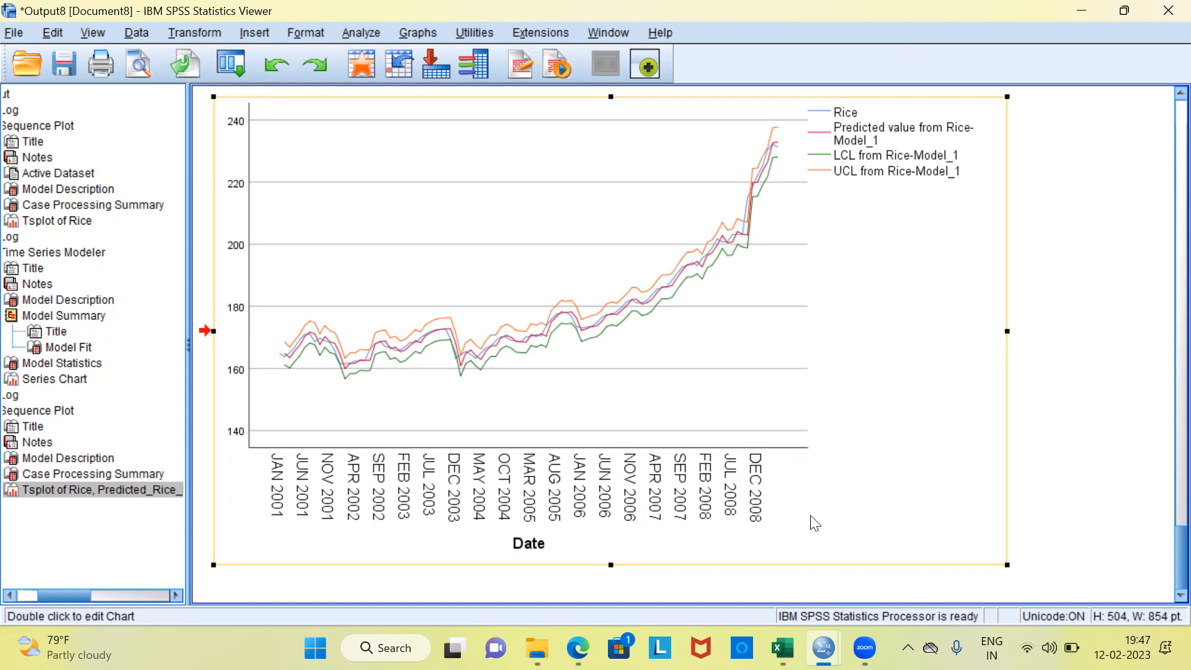
- Return to the Training Data v1.sav dataset and check where its monthly records end
mouse_move(824, 648)
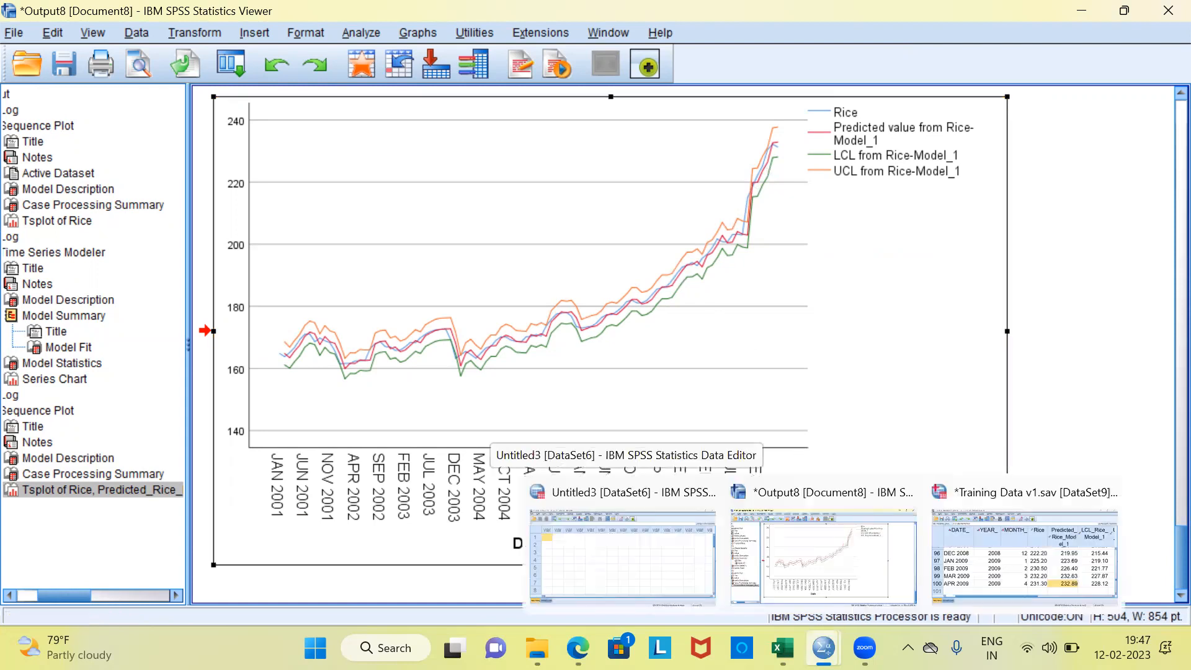
left_click(964, 583)
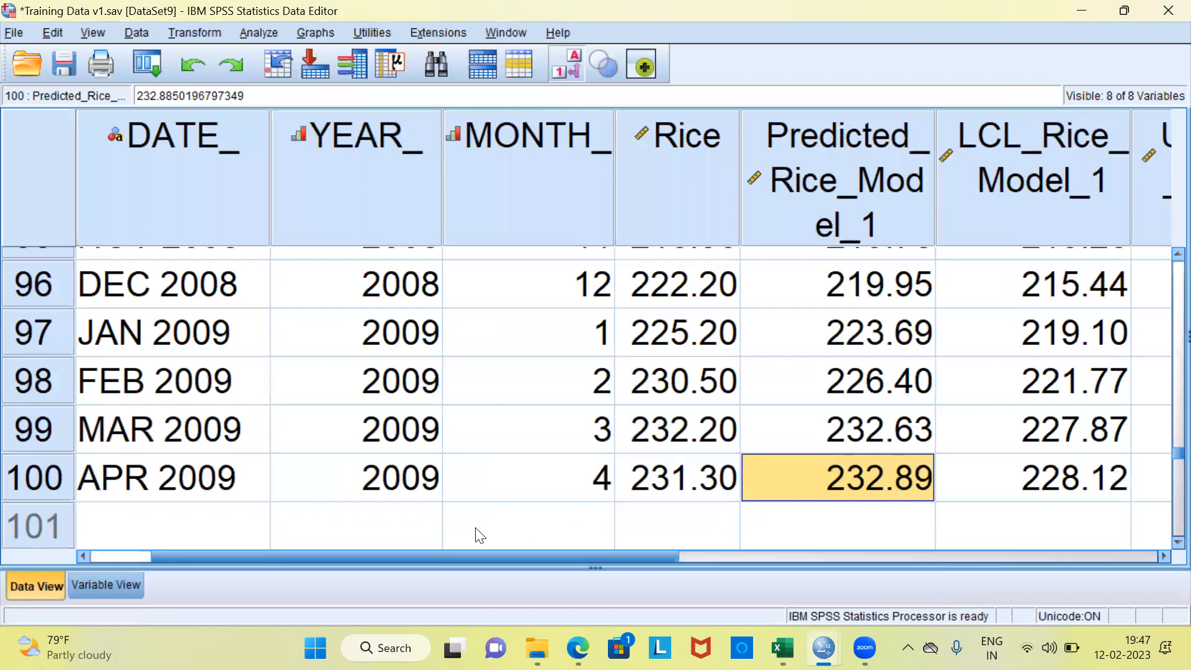
left_click(391, 494)
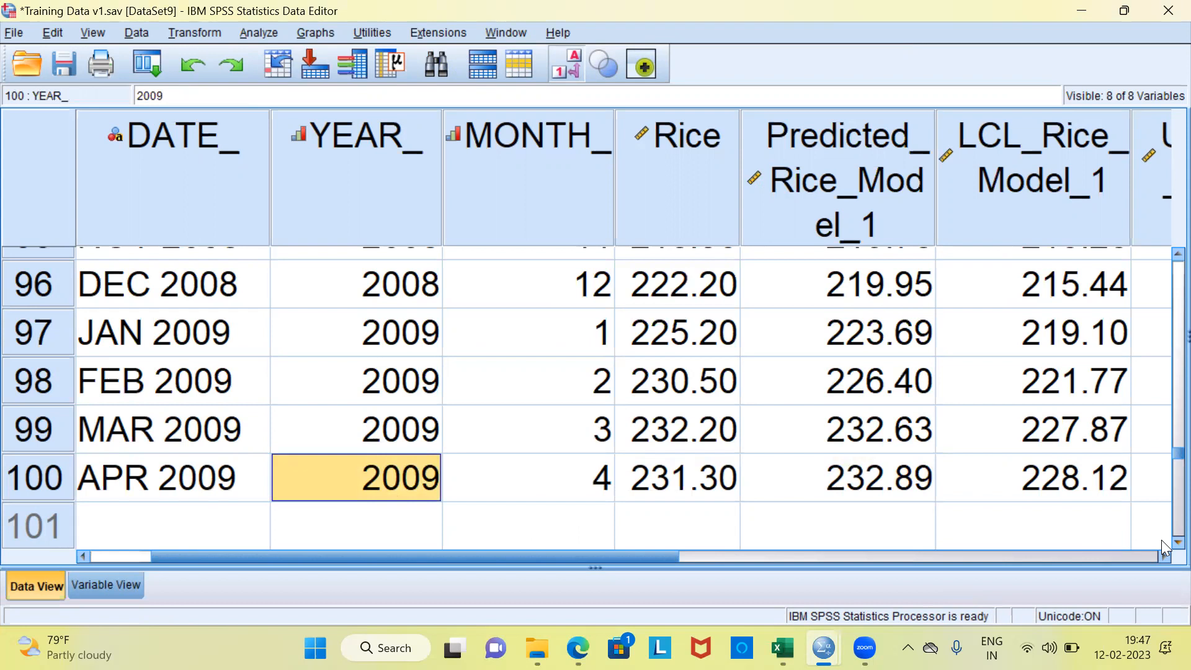
scroll(1161, 539, "down", 1)
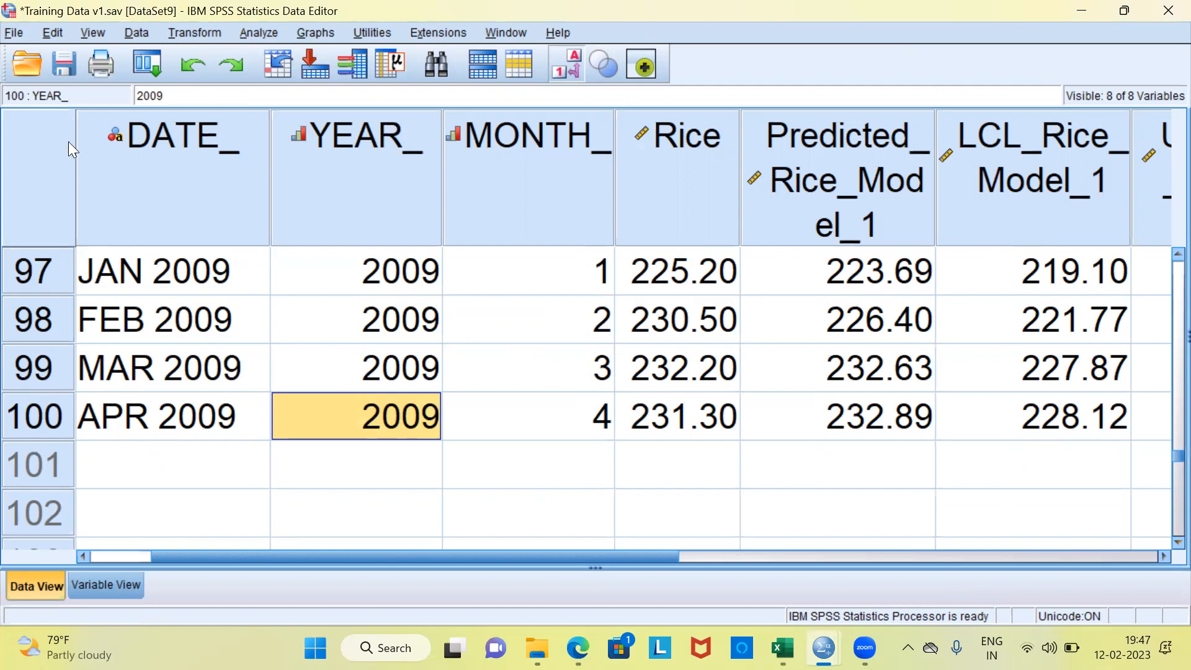
- Open the recently used data file Test v2.sav
left_click(12, 38)
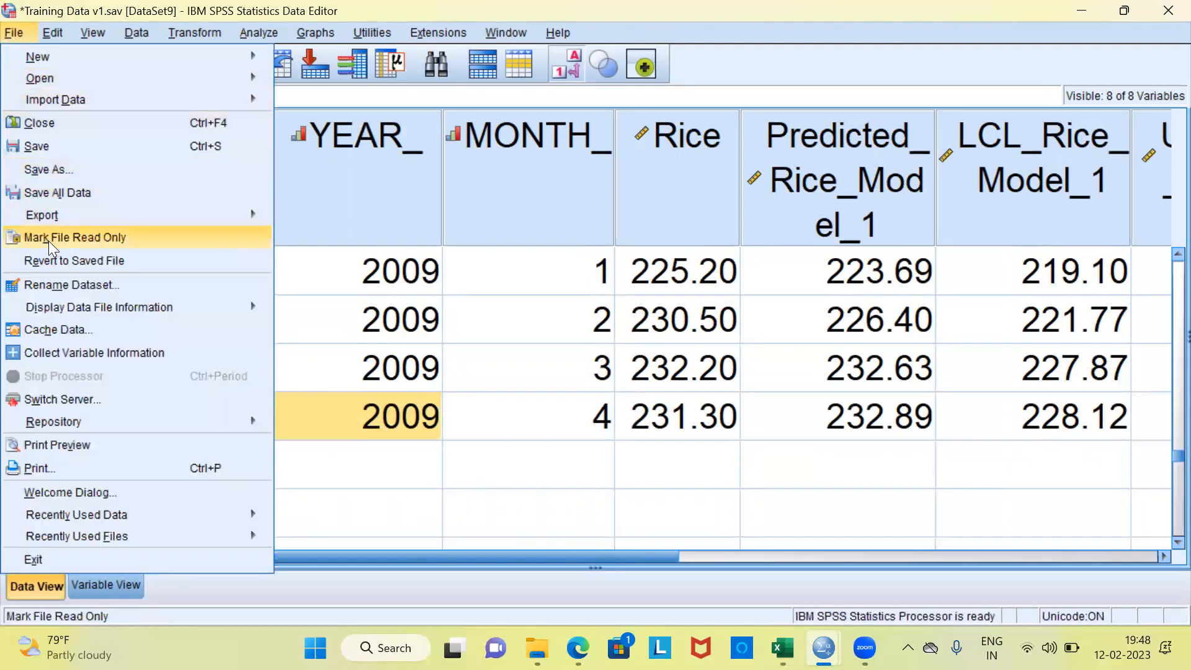
mouse_move(73, 297)
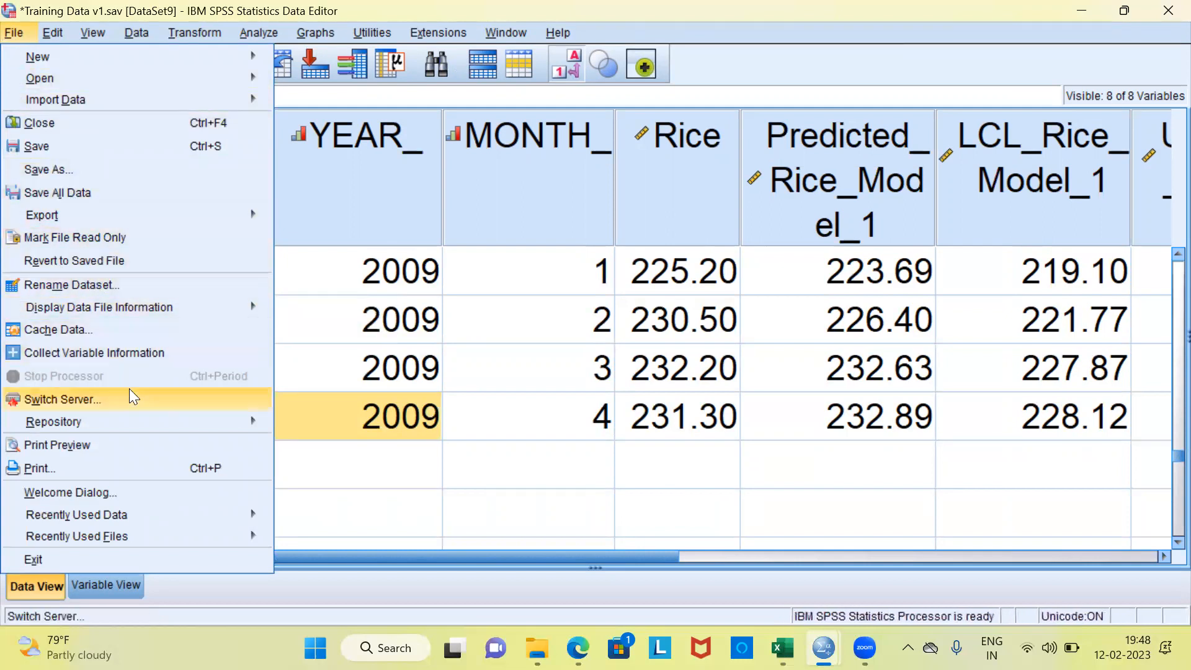
mouse_move(155, 521)
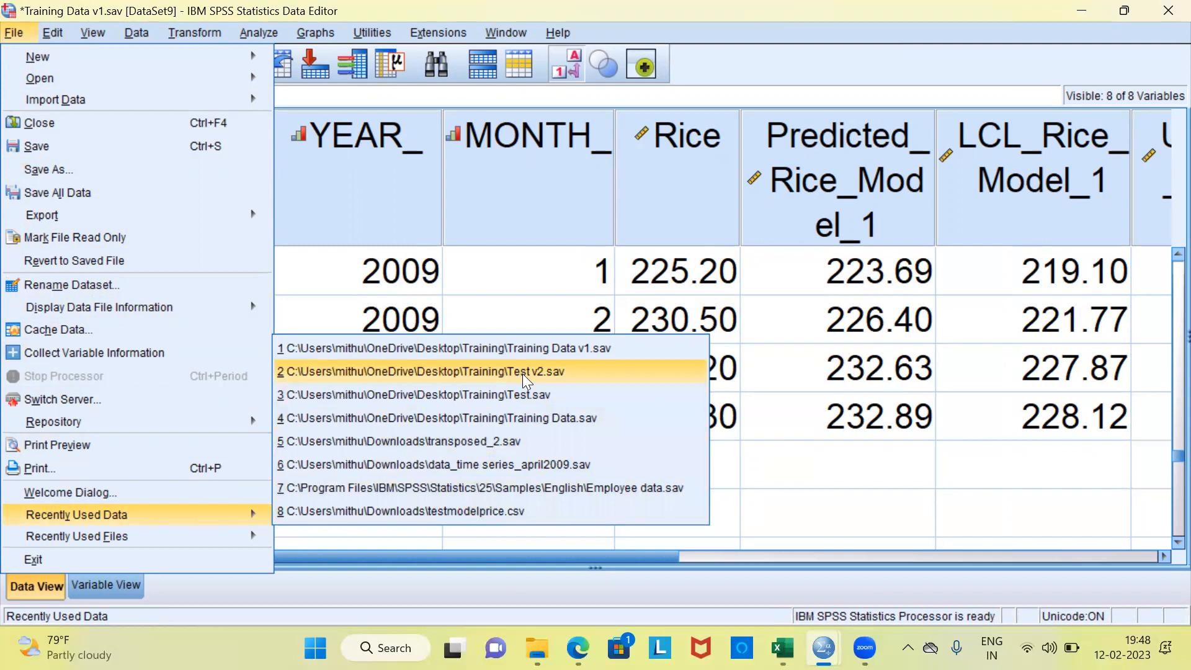
left_click(495, 379)
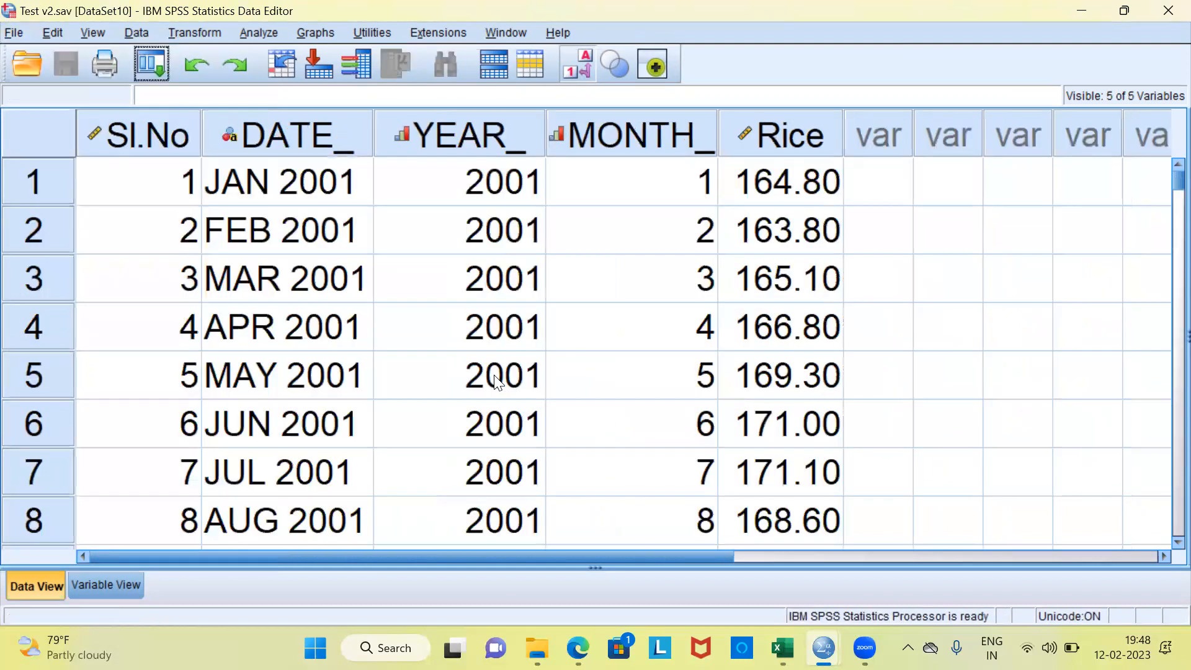
- Inspect the variables in Test v2.sav and the range of dates from its first to its last record
left_click(170, 145)
left_click(264, 146)
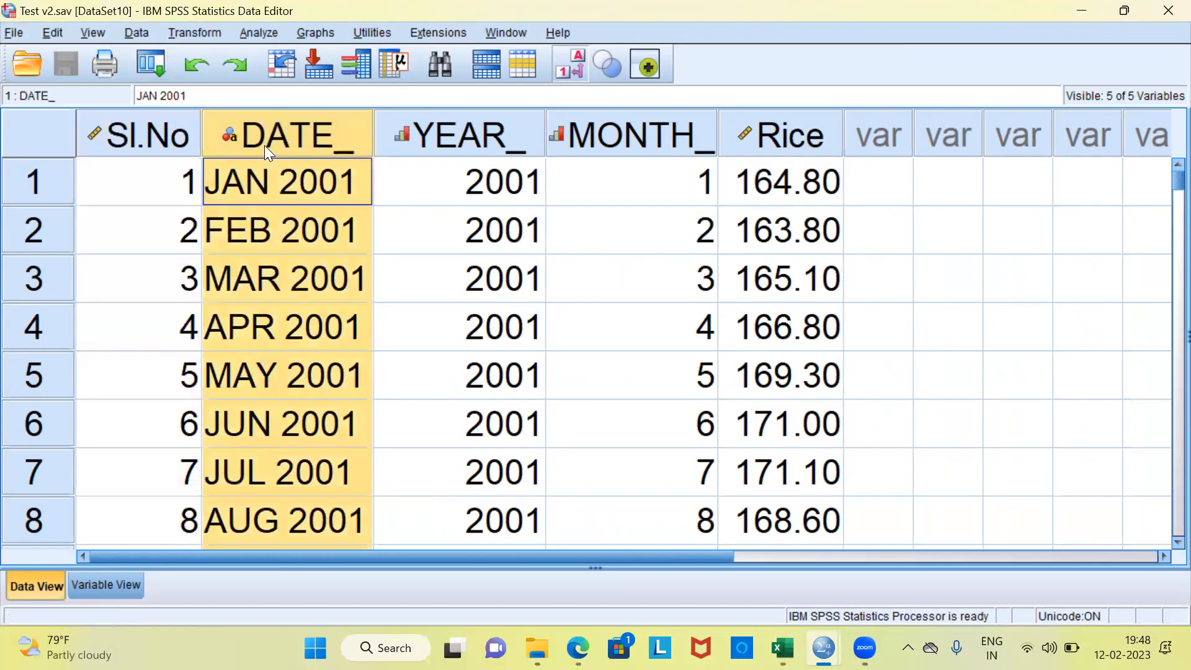
left_click(436, 133)
left_click(615, 140)
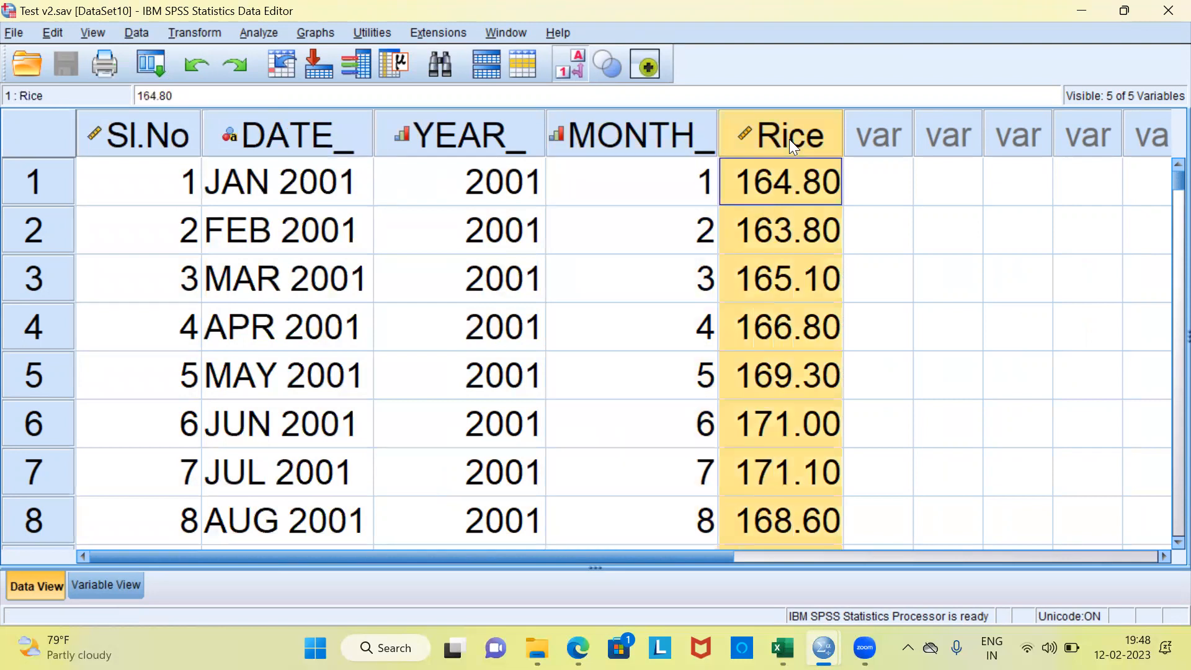
left_click(358, 196)
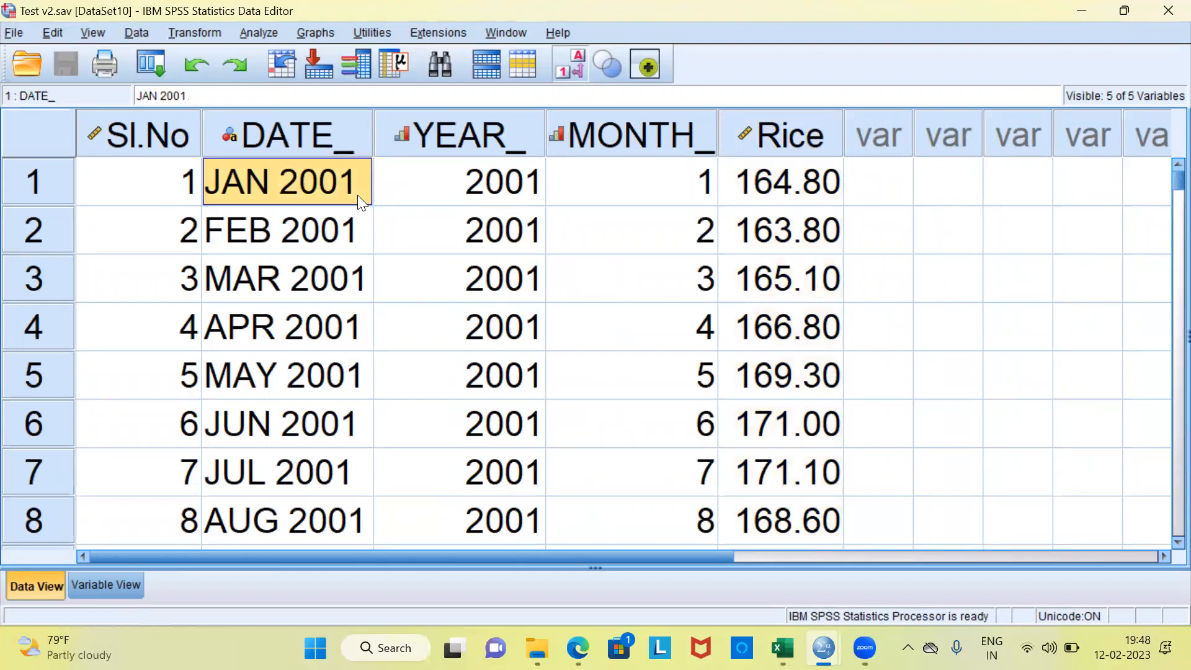
key("Down")
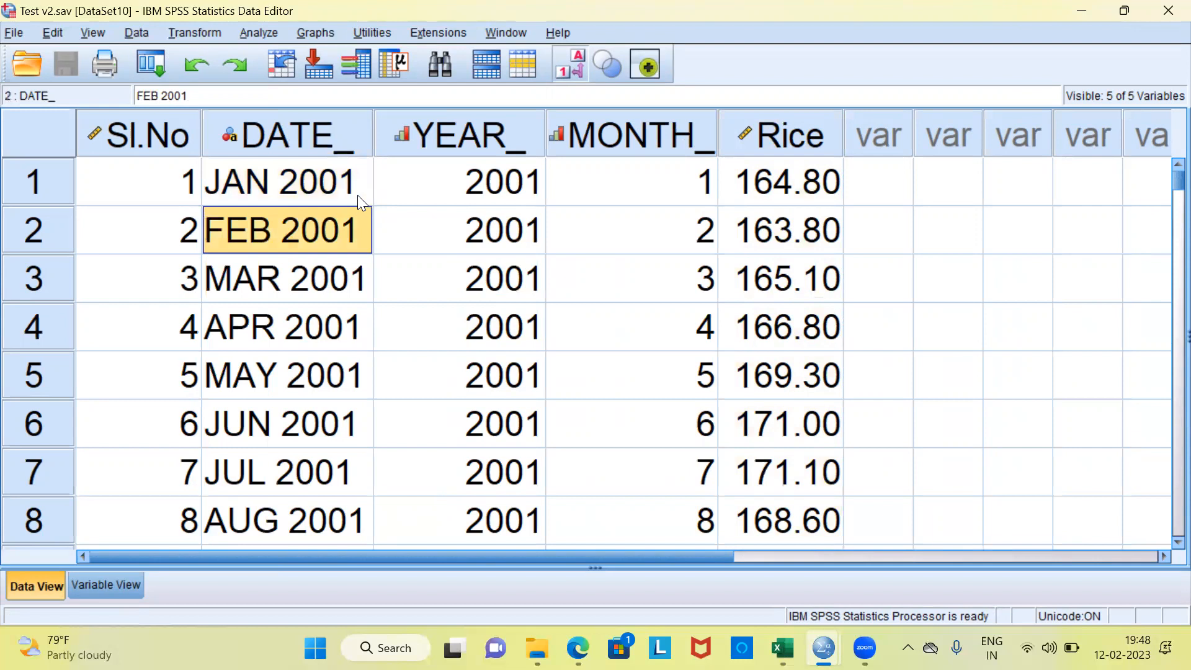
key("ctrl+Down")
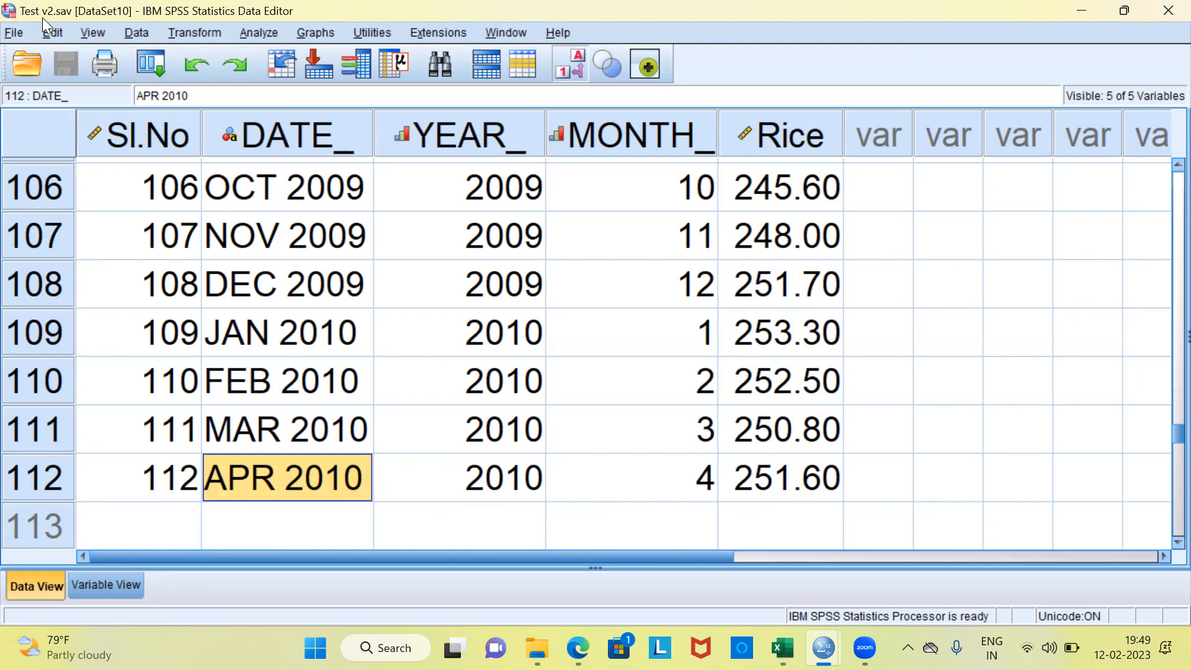
- Return to the first record of Test v2.sav and switch to the Training Data v1.sav dataset
key("ctrl+Up")
key("Left")
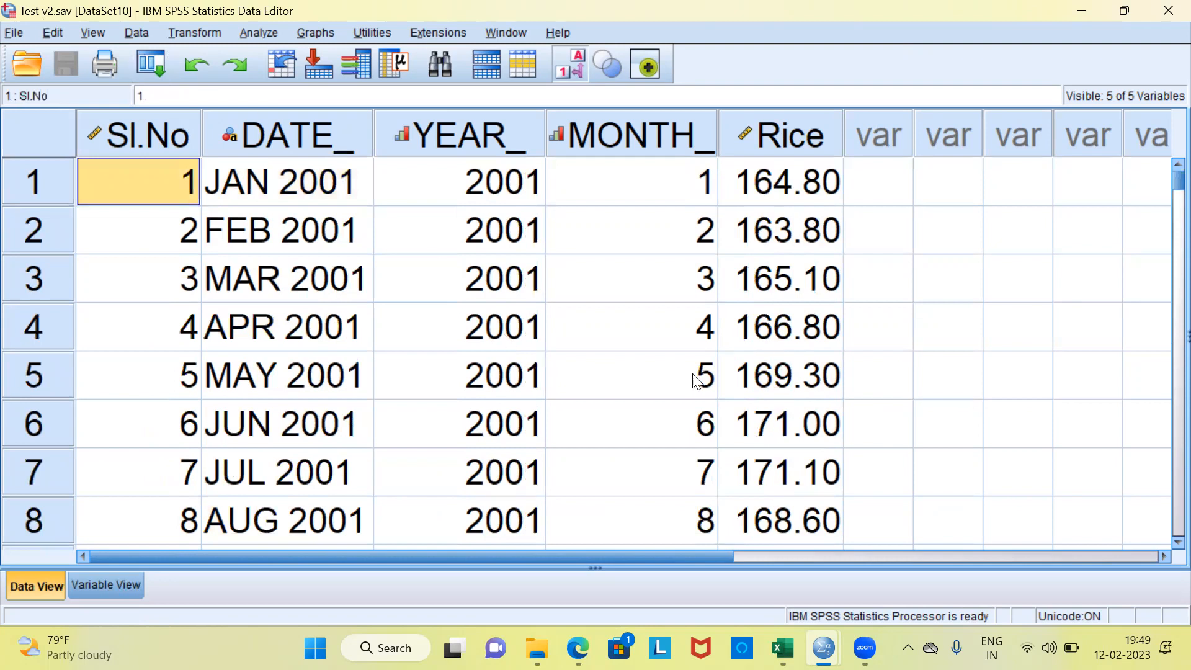
mouse_move(823, 648)
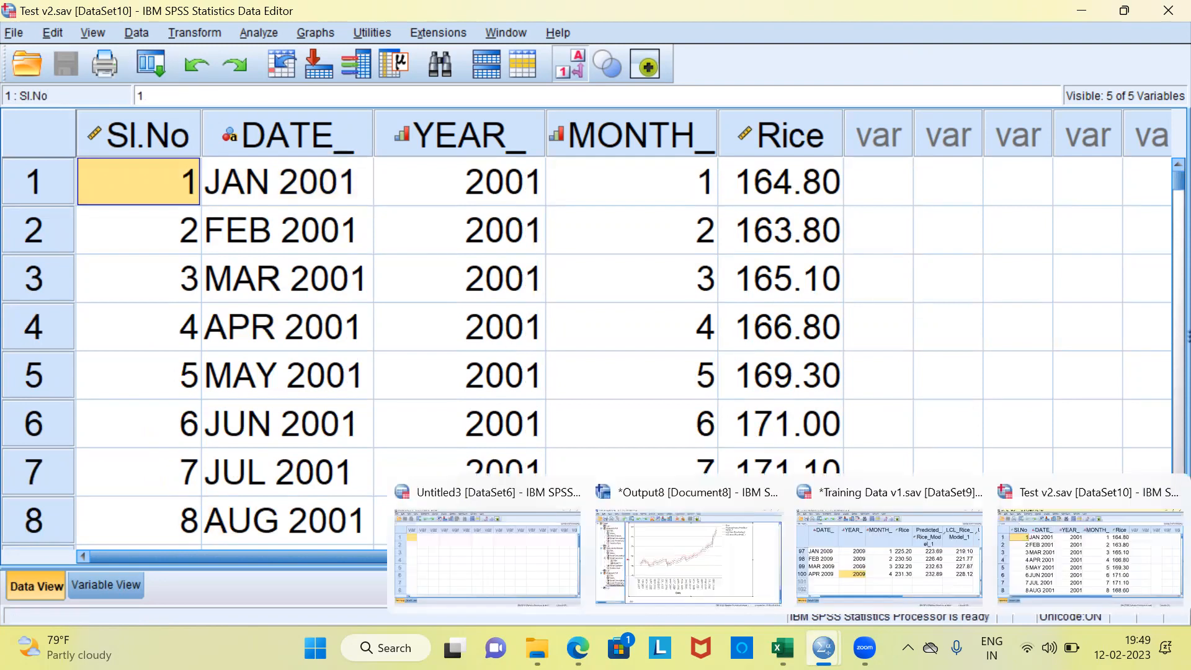
left_click(855, 562)
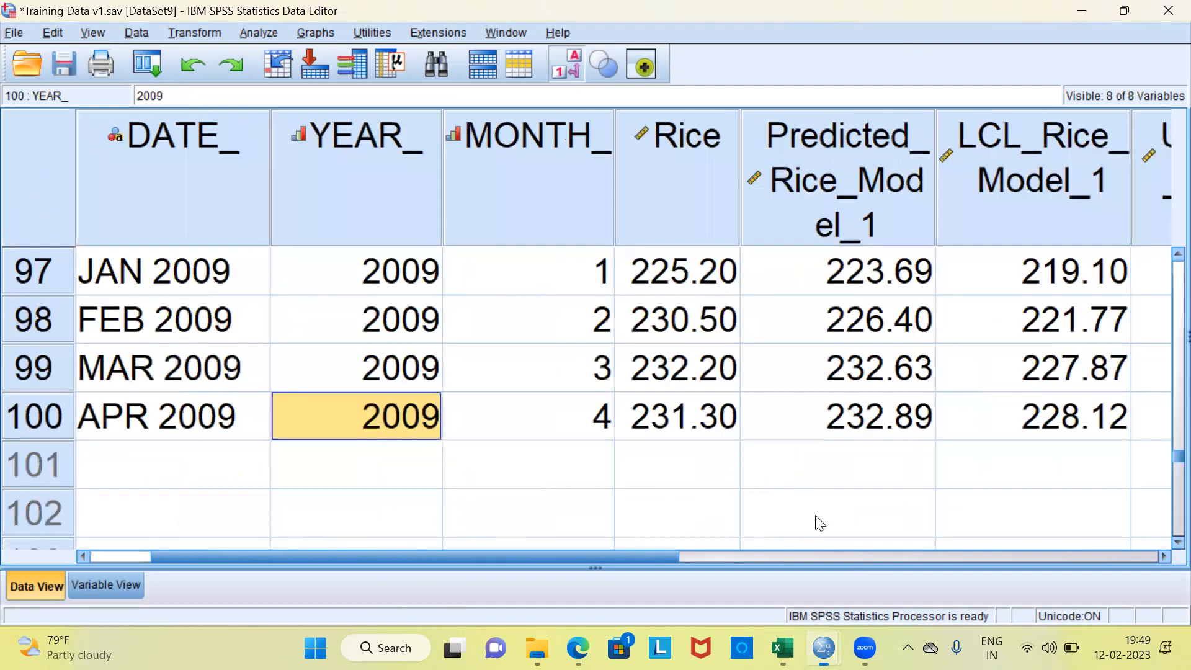
- Delete the Predicted_Rice_Model_1, LCL_Rice_Model_1 and UCL_Rice_Model_1 variables from the training dataset
left_click(164, 422)
key("ctrl+Home")
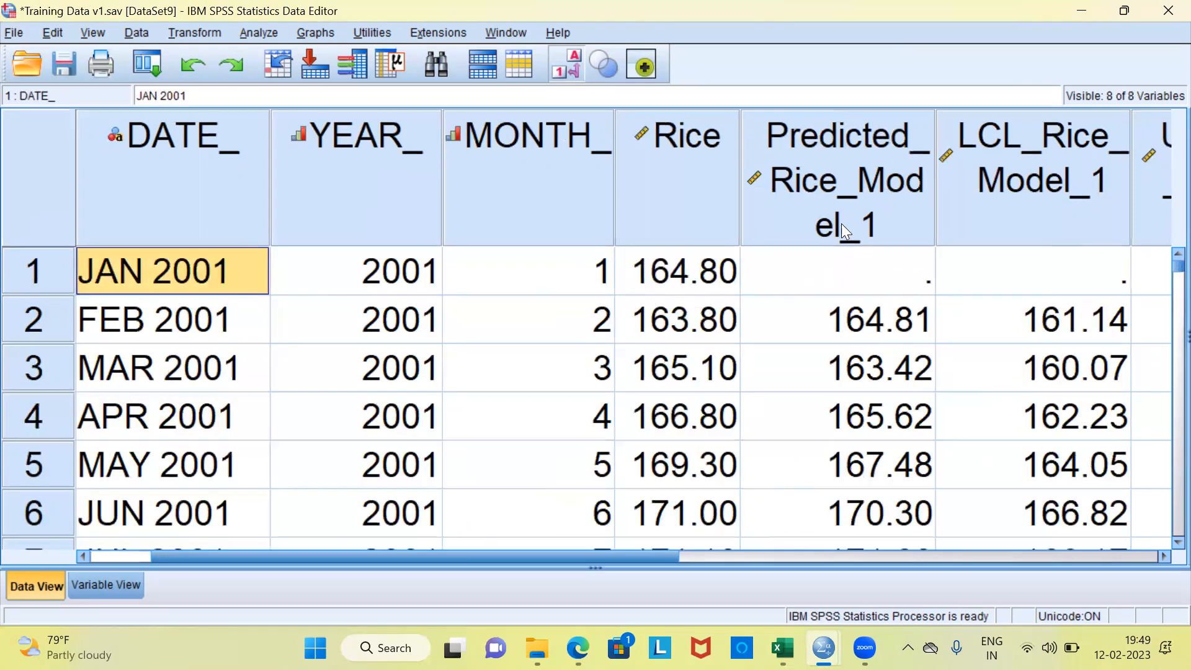
left_click_drag(841, 212, 962, 208)
left_click_drag(1128, 206, 1156, 211)
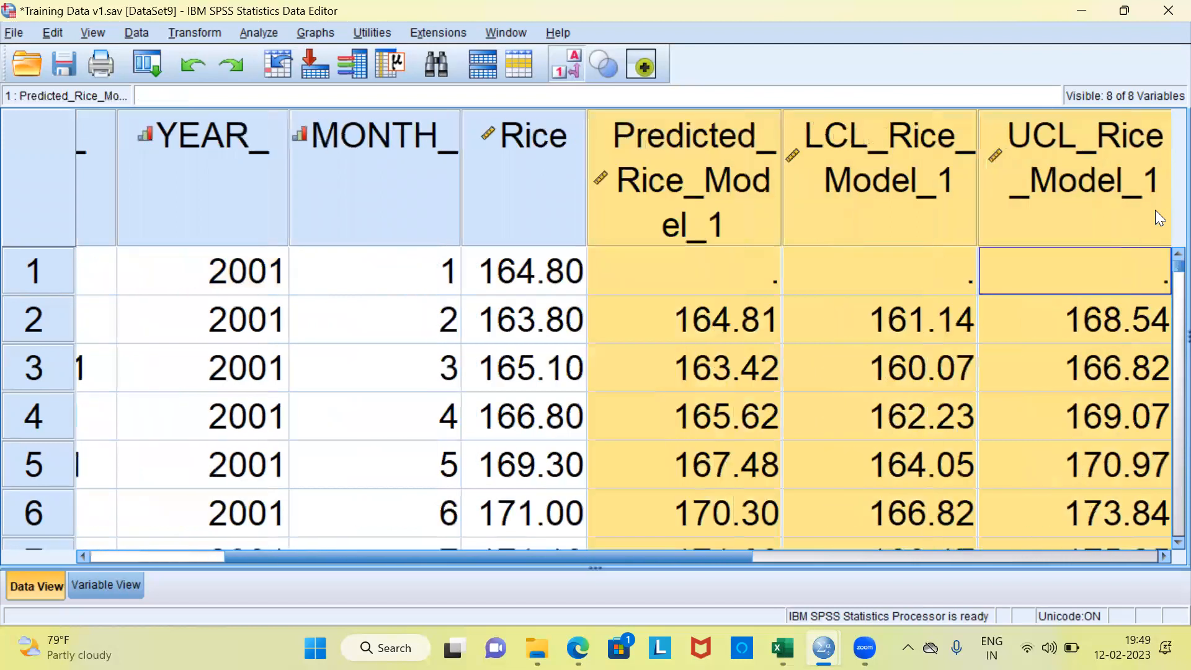
right_click(1155, 210)
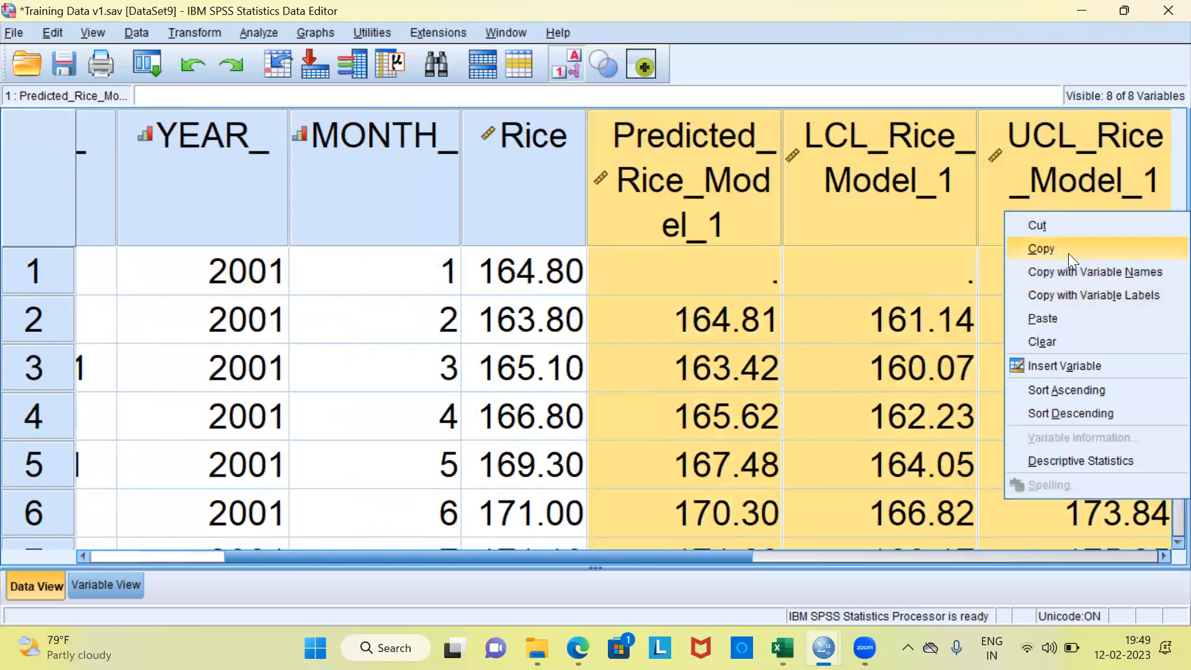
left_click(1070, 342)
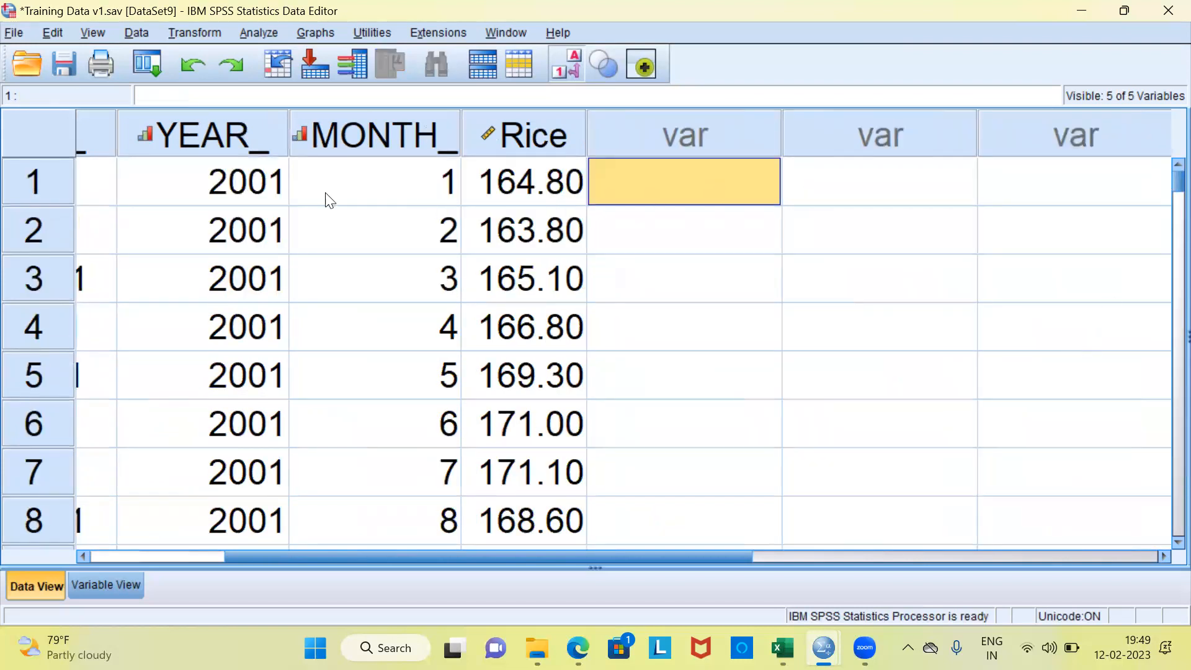
- Check the YEAR_ and MONTH_ of the last training record, and return to the first record
left_click(251, 183)
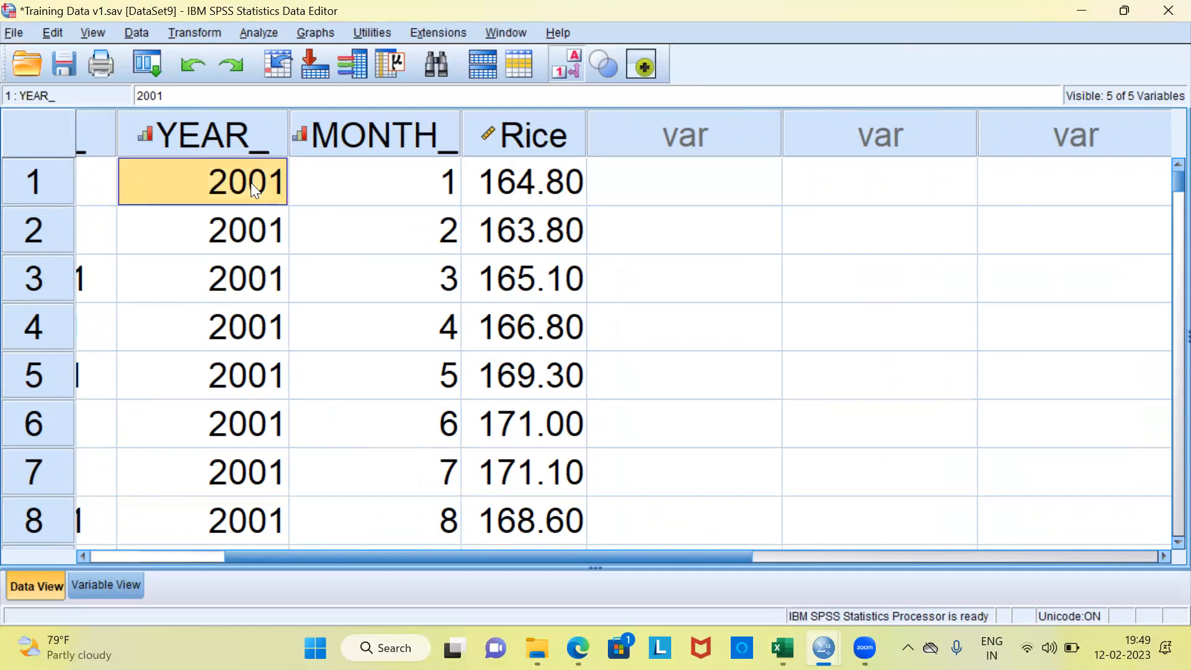
key("ctrl+Down")
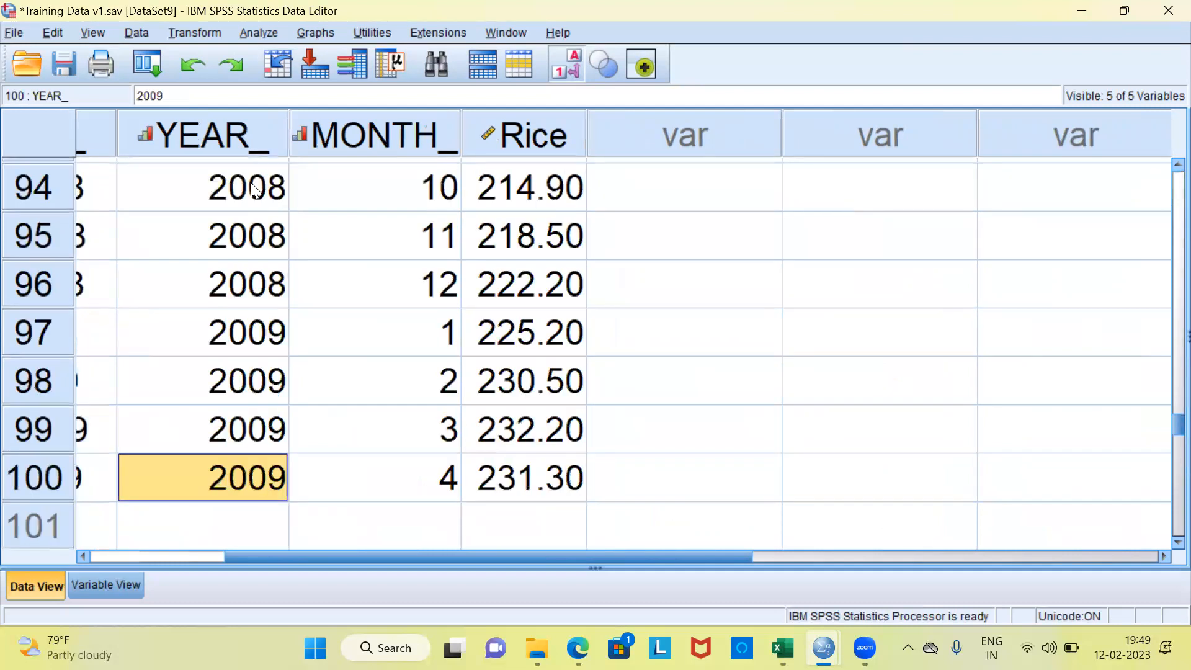
key("Down")
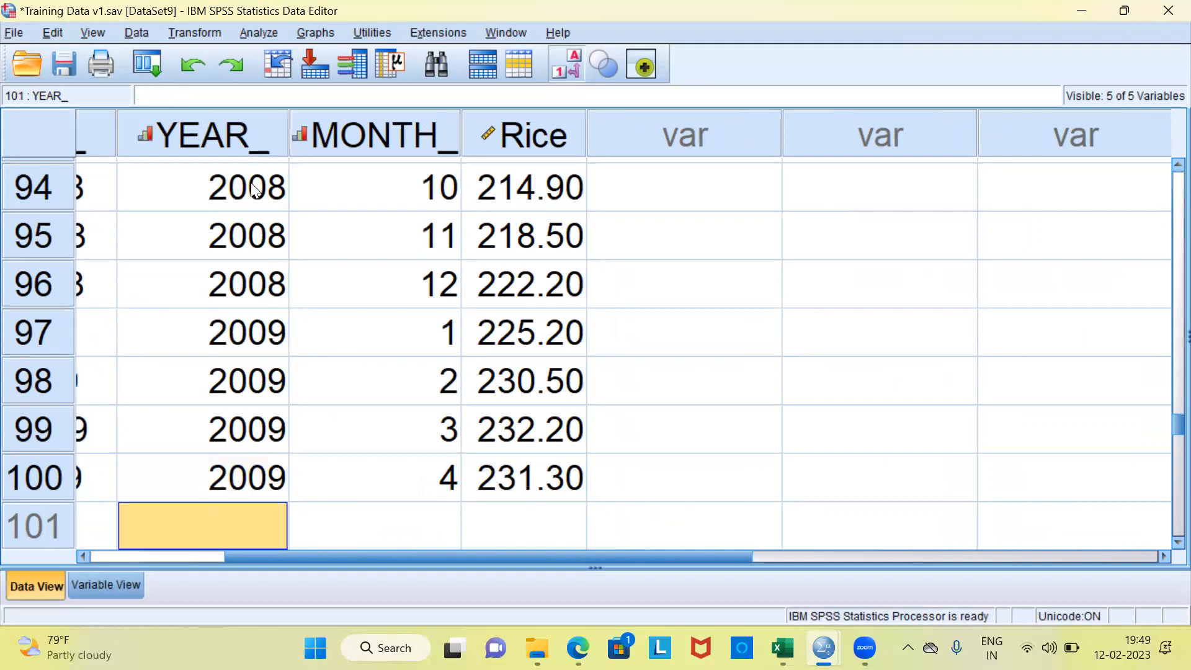
key("ctrl+Up")
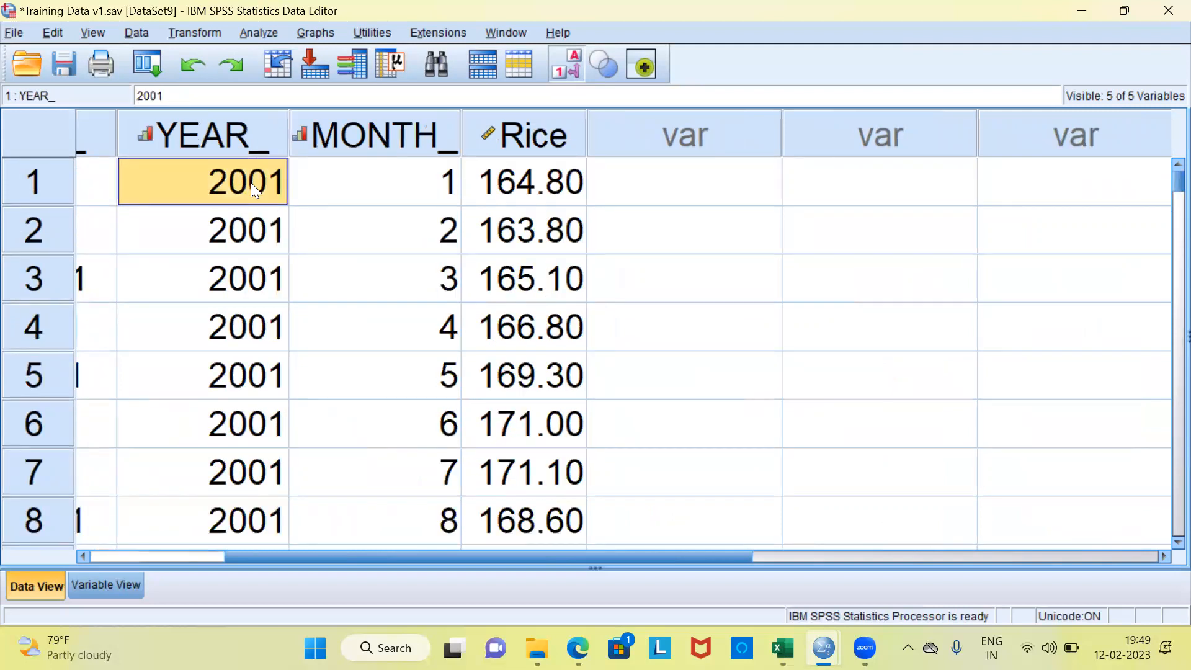
- Open the Time Series Modeler for traditional models and review the Rice Expert Modeler setup and the variables selected for saving
left_click(255, 35)
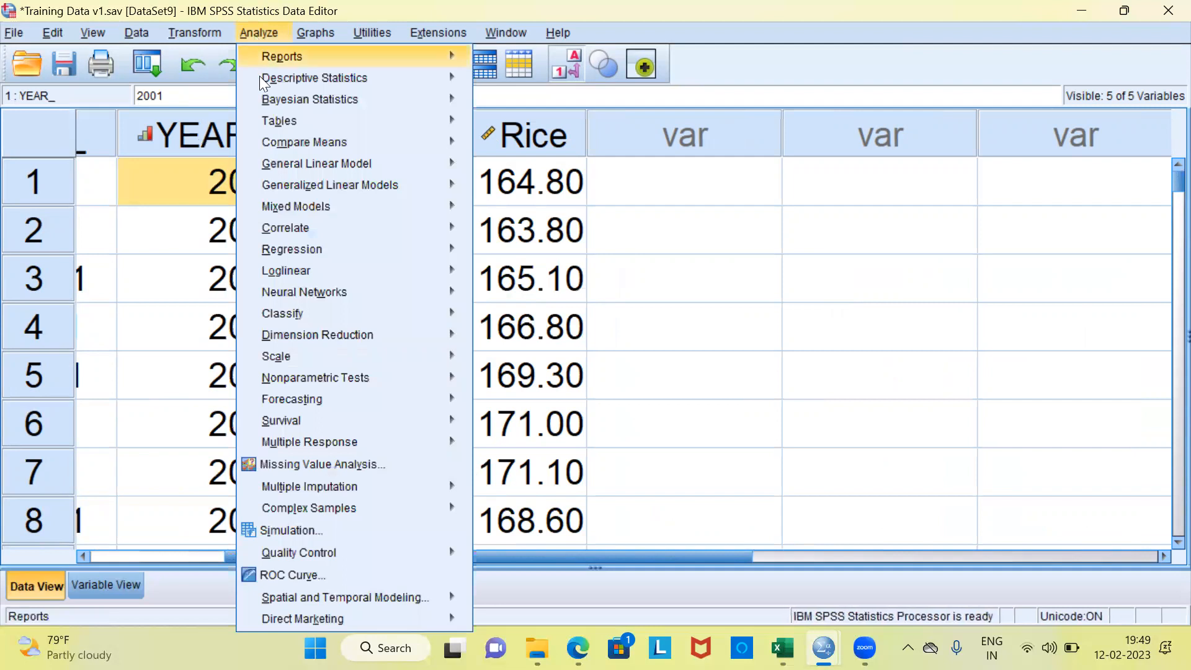
mouse_move(302, 403)
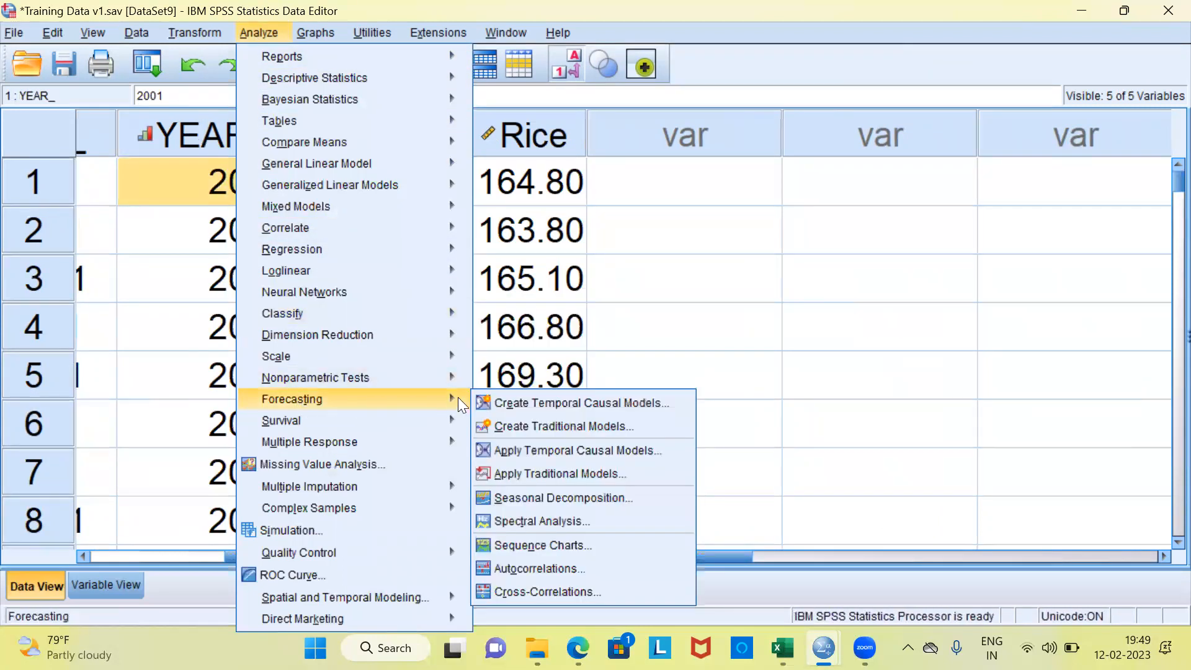
left_click(548, 426)
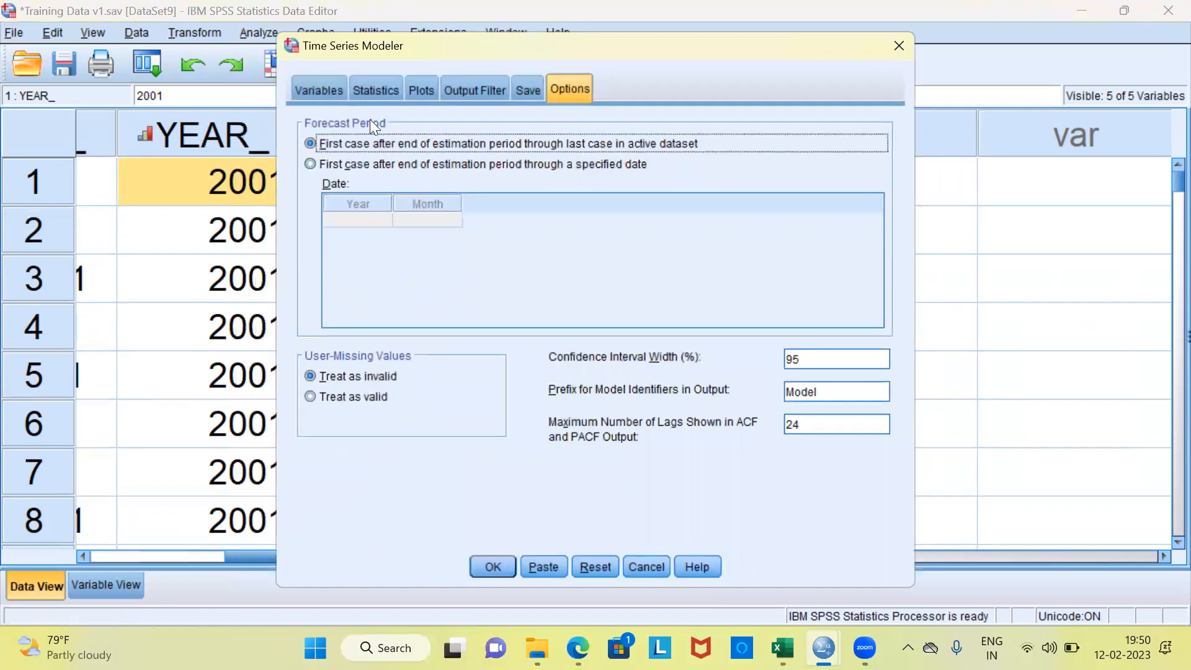
left_click(328, 86)
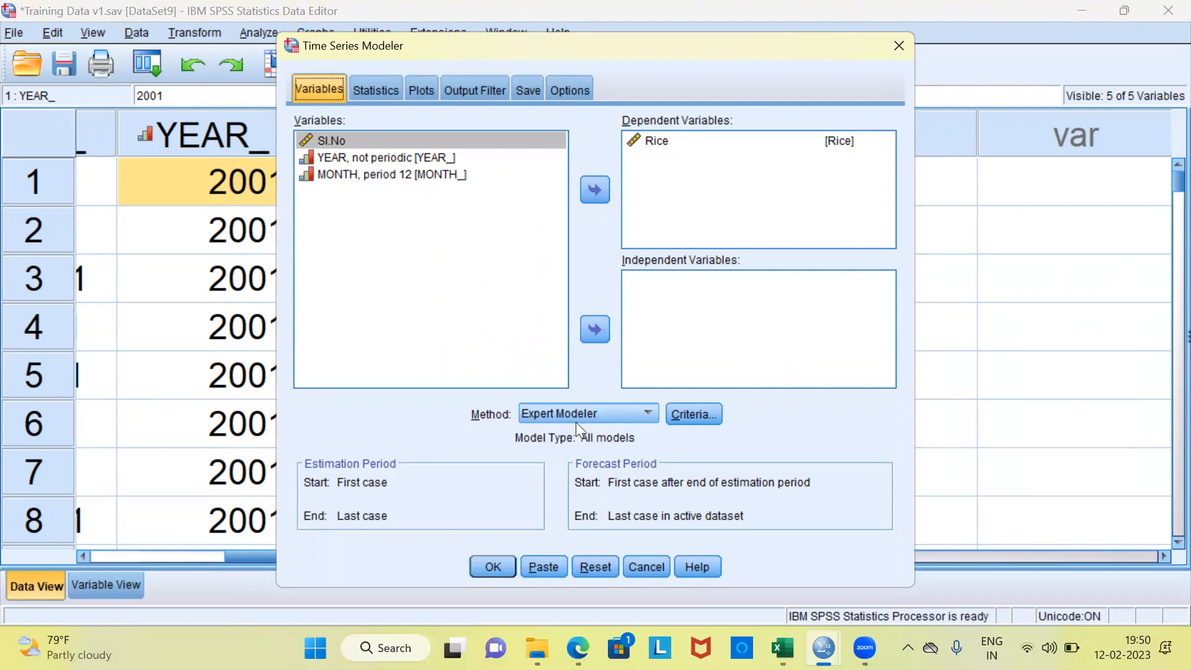
left_click(527, 94)
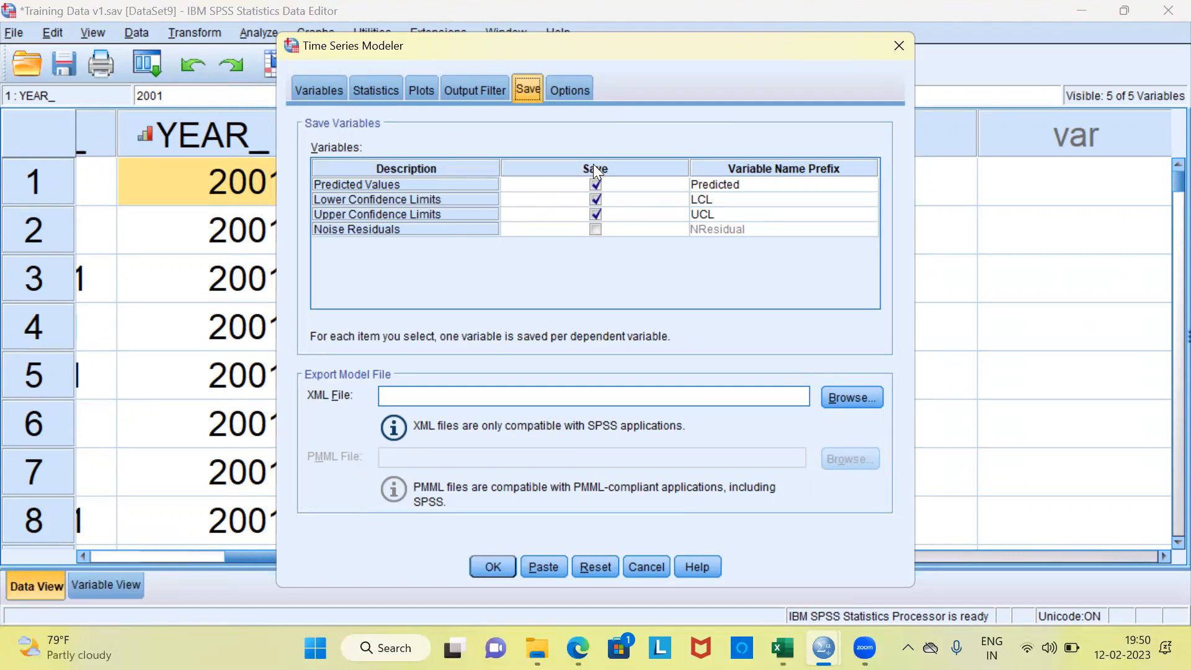
- Extend the forecast period through a specified date of year 2010, month 4, and run the model
left_click(583, 91)
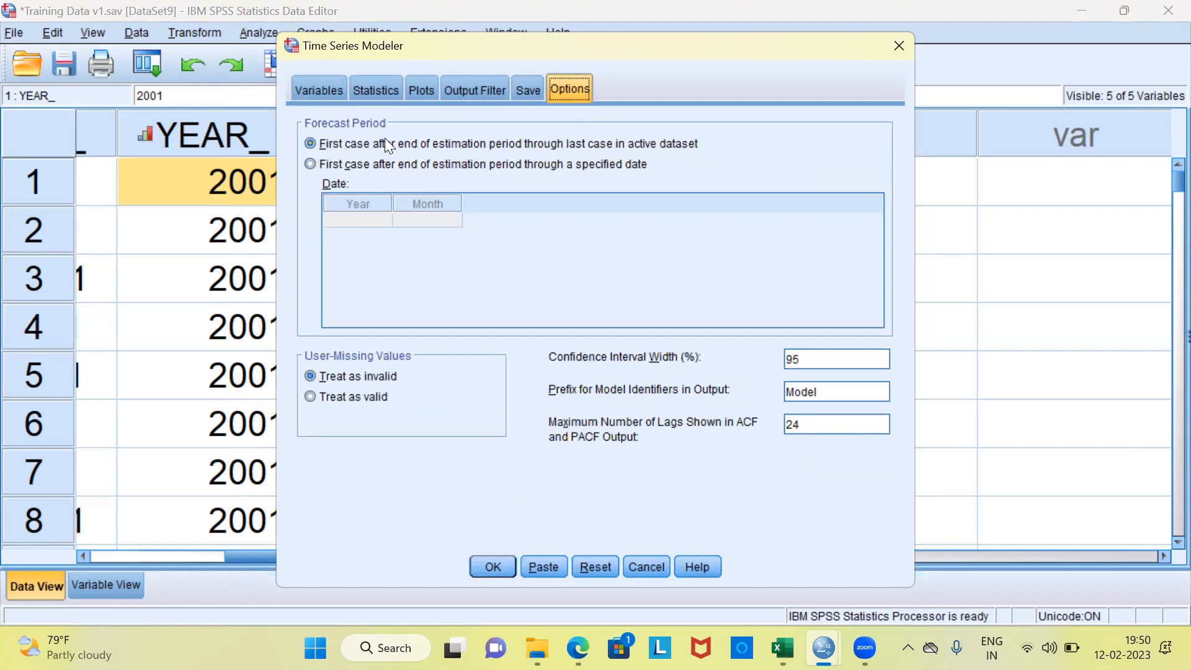
left_click(311, 164)
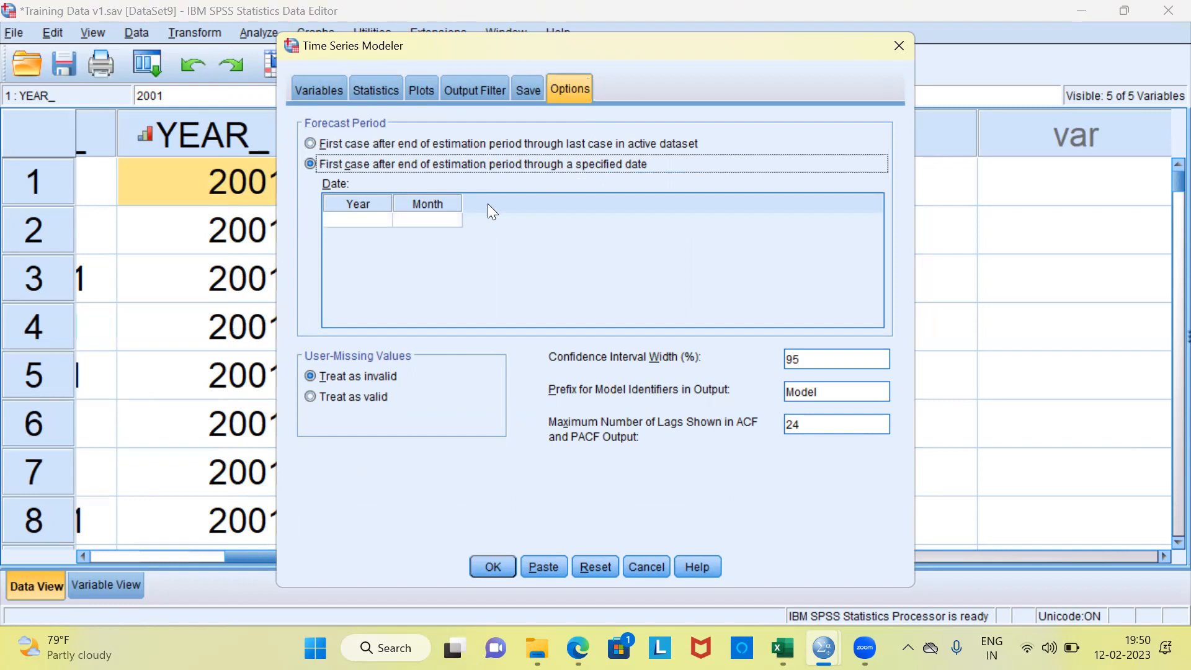
left_click(367, 218)
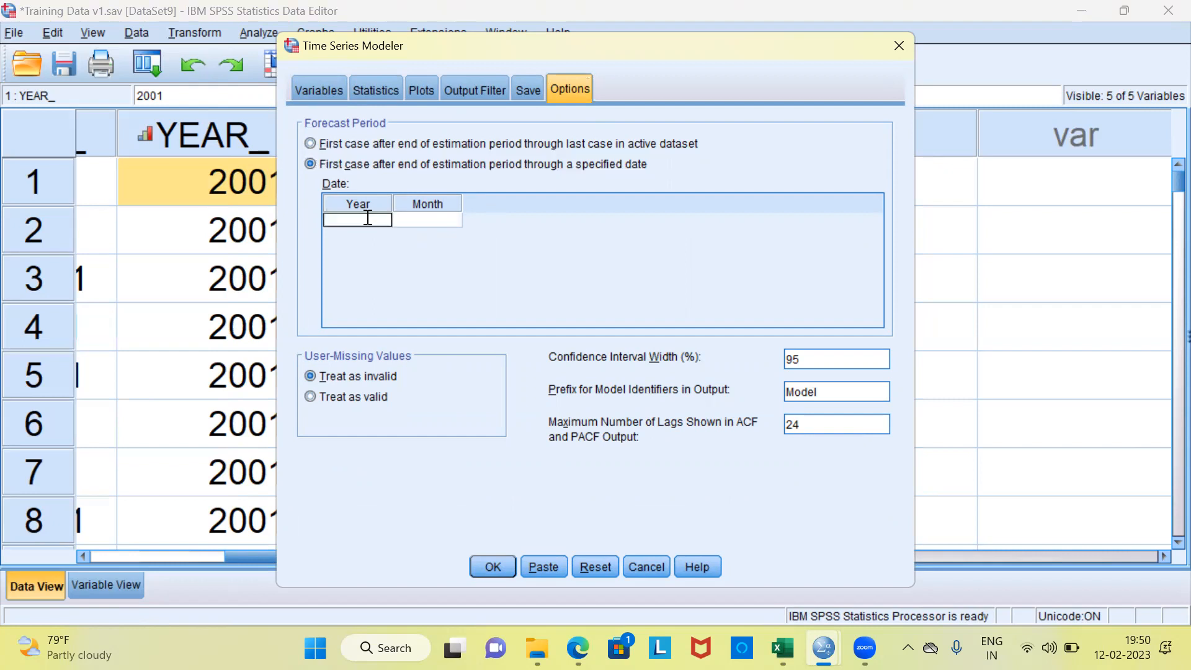
type("200")
key("BackSpace")
type("10")
left_click(432, 220)
type("4")
left_click(358, 220)
left_click(493, 567)
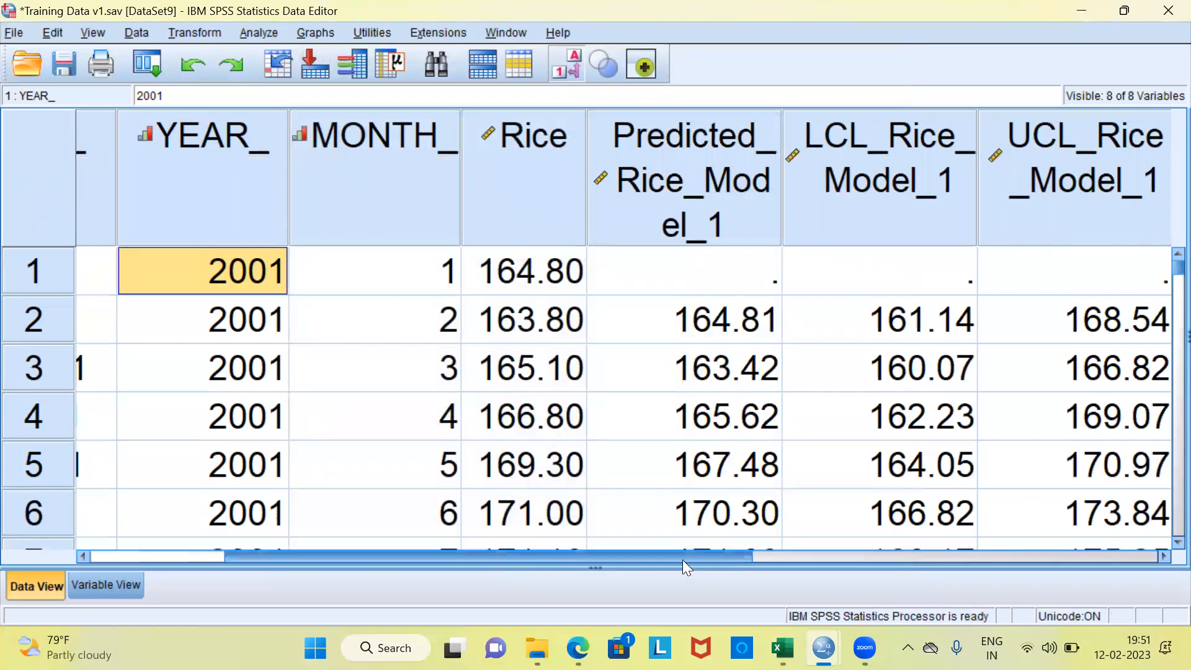
- Inspect the newly saved predicted, lower limit and upper limit columns for Rice
left_click_drag(683, 559, 747, 556)
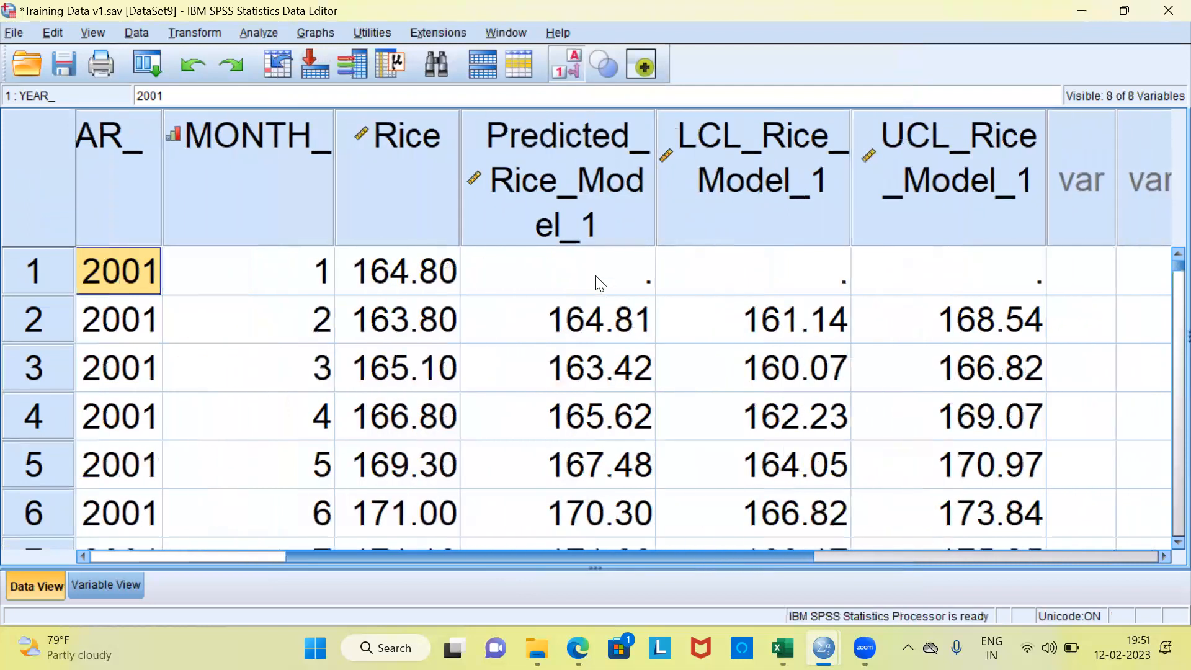
left_click(578, 210)
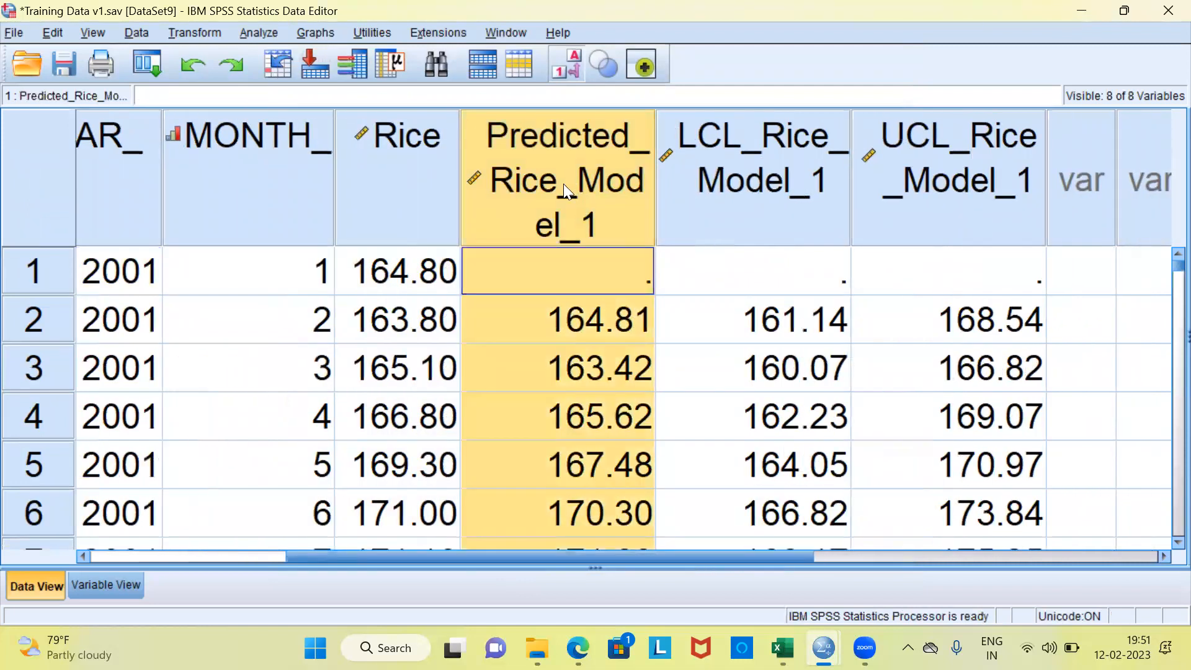
left_click(713, 184)
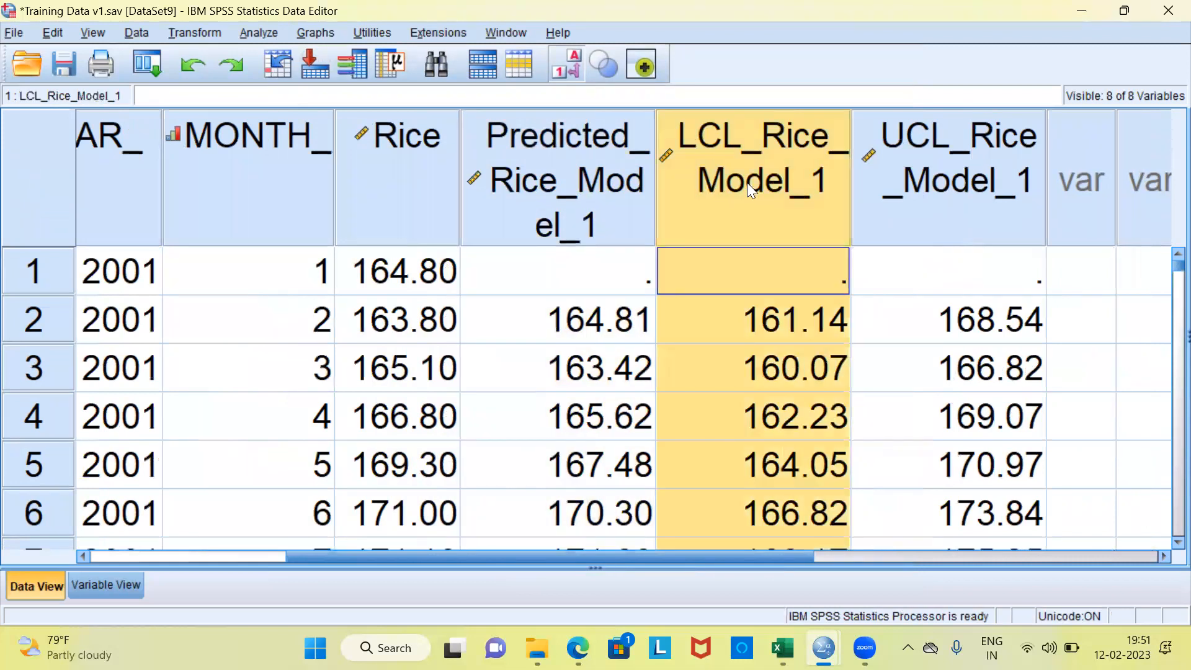
left_click(943, 174)
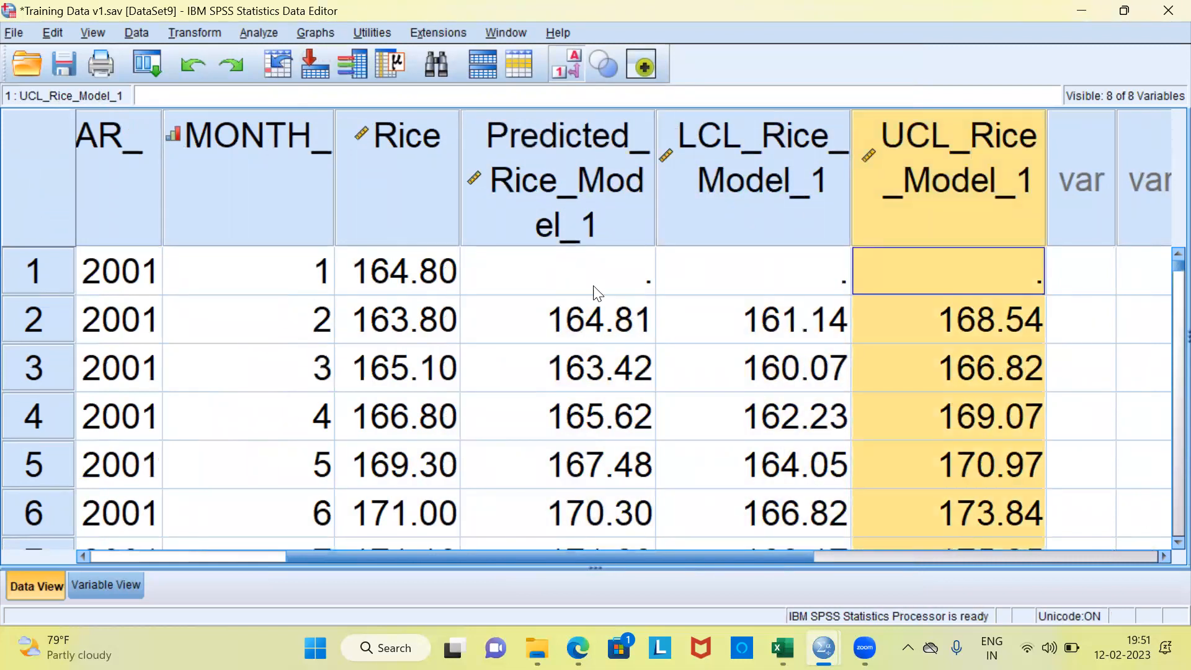
- Examine the final forecast record across all columns, comparing its date, Rice value, prediction and confidence limits
left_click(555, 327)
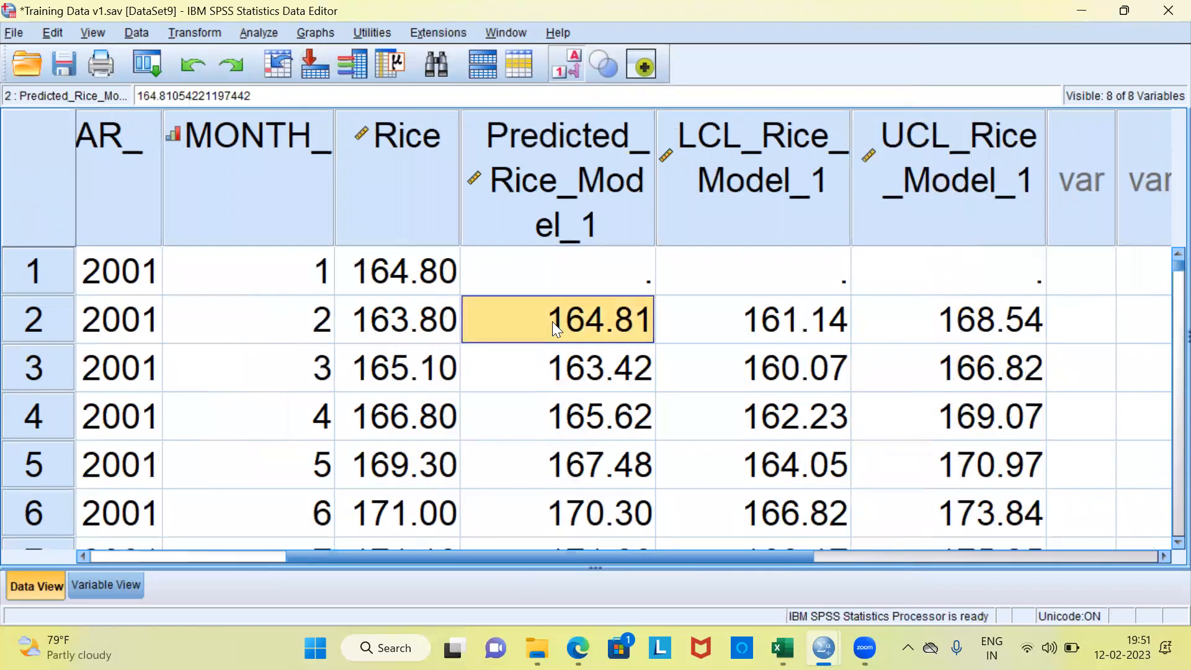
key("ctrl+Down")
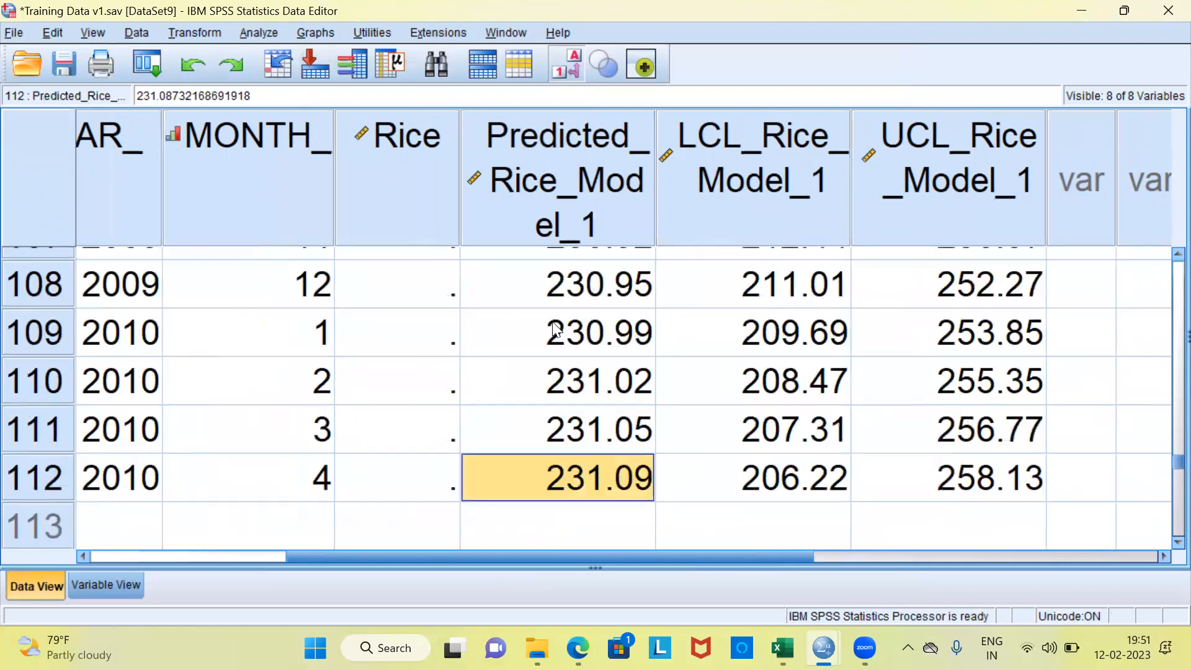
key("Left")
key("Left")
key("Left")
key("Left")
key("Left")
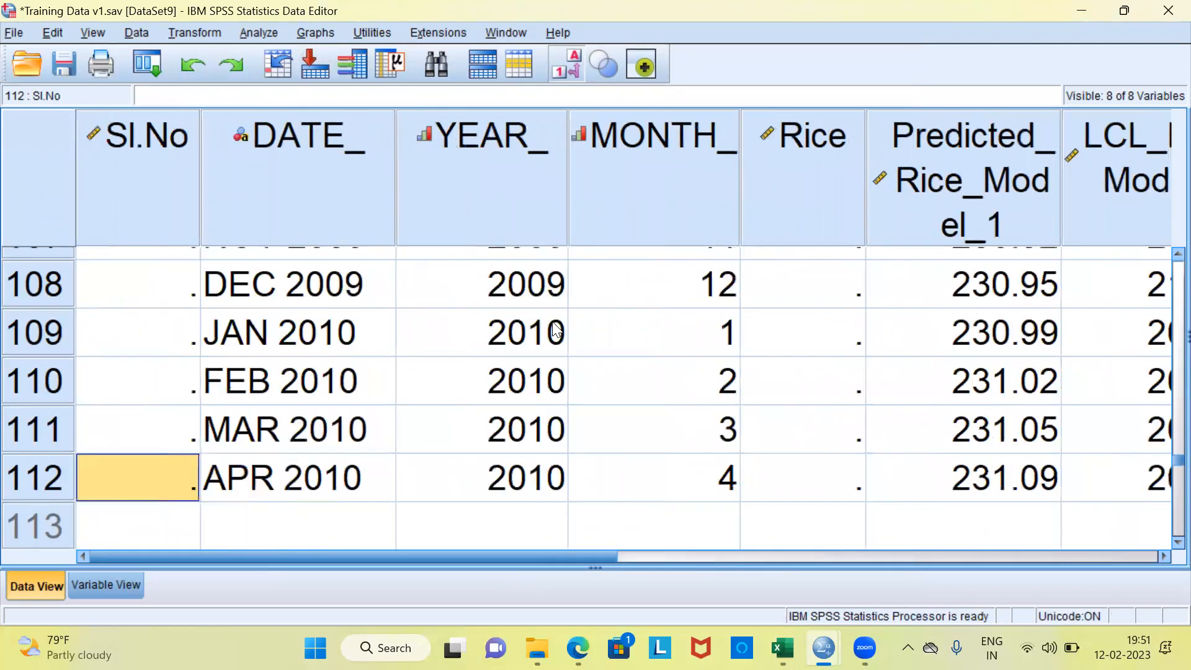
key("Right")
key("Right")
key("Right")
key("Right")
key("Right")
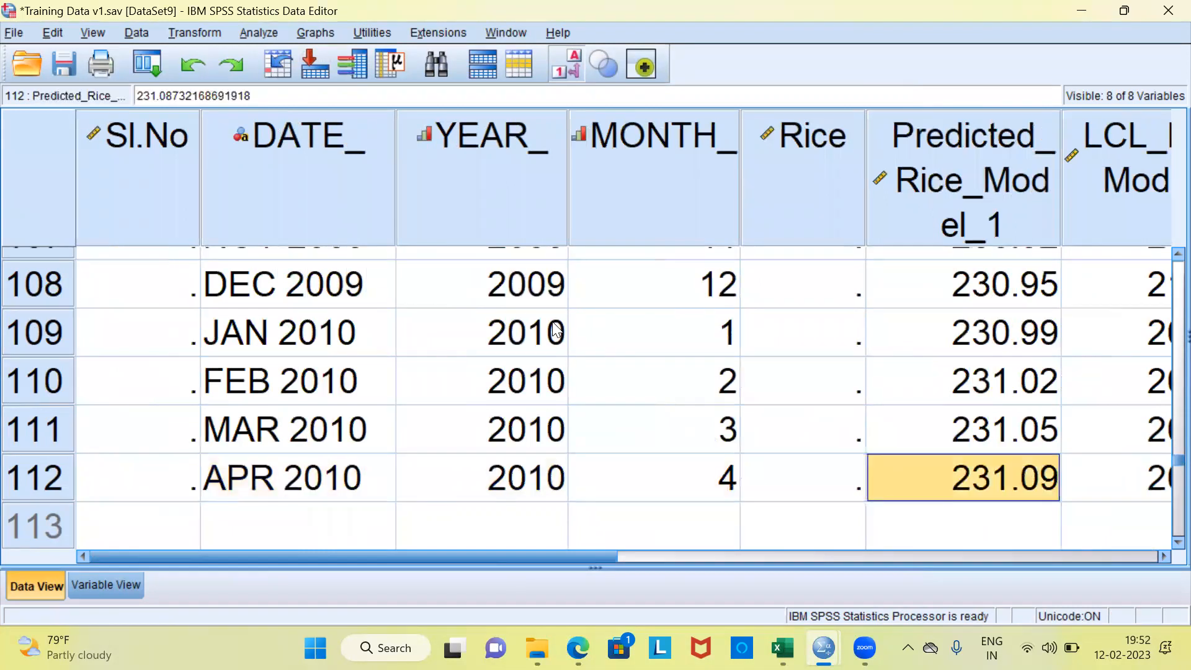
key("Right")
key("Left")
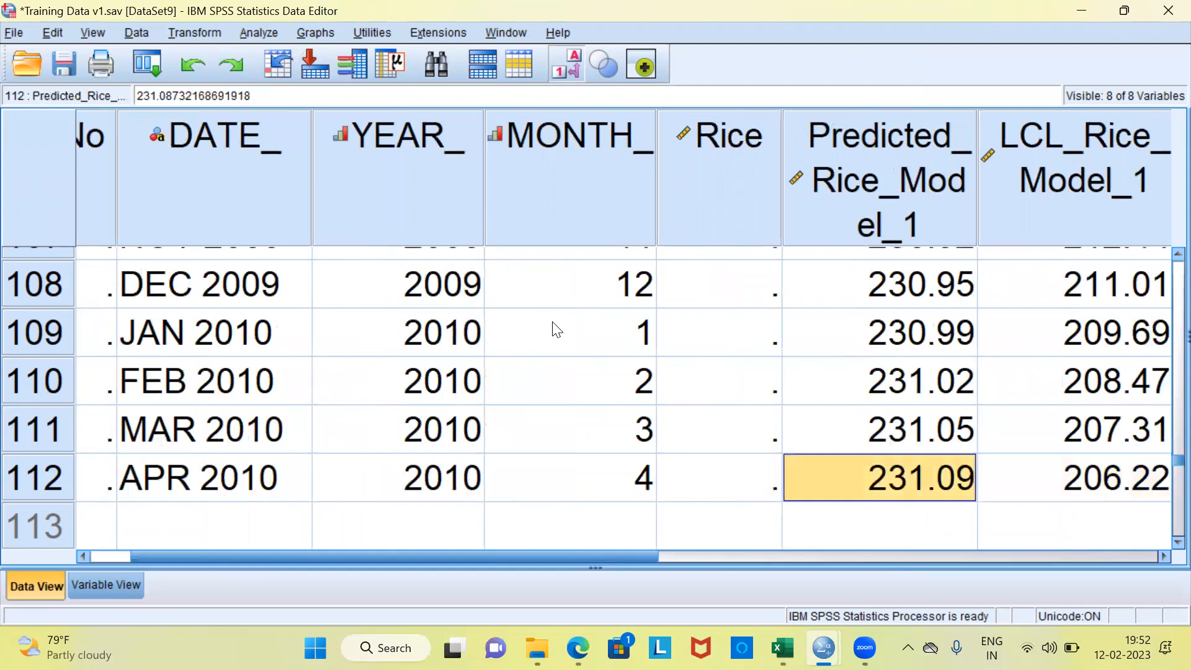
key("Right")
key("Right")
key("Left")
key("Left")
key("Left")
key("Left")
key("Left")
key("Left")
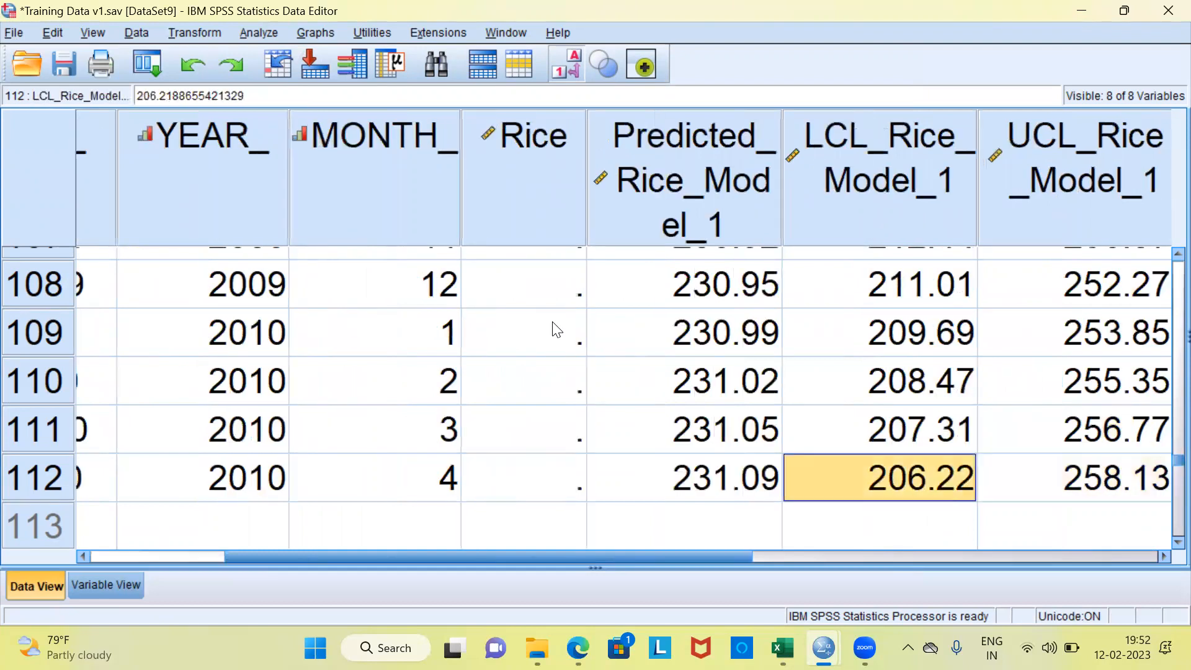
key("Left")
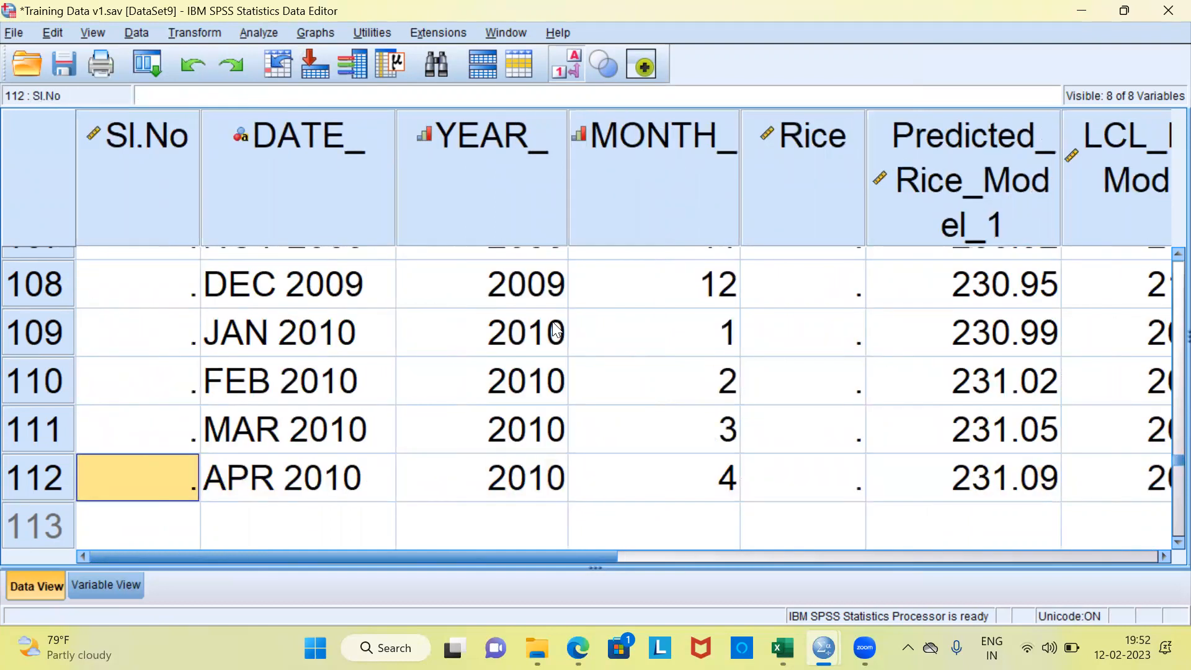
- Trace the Rice column from its first record to find where observed values end and forecast-only months begin
key("ctrl+Up")
key("Right")
key("Right")
key("Right")
key("Right")
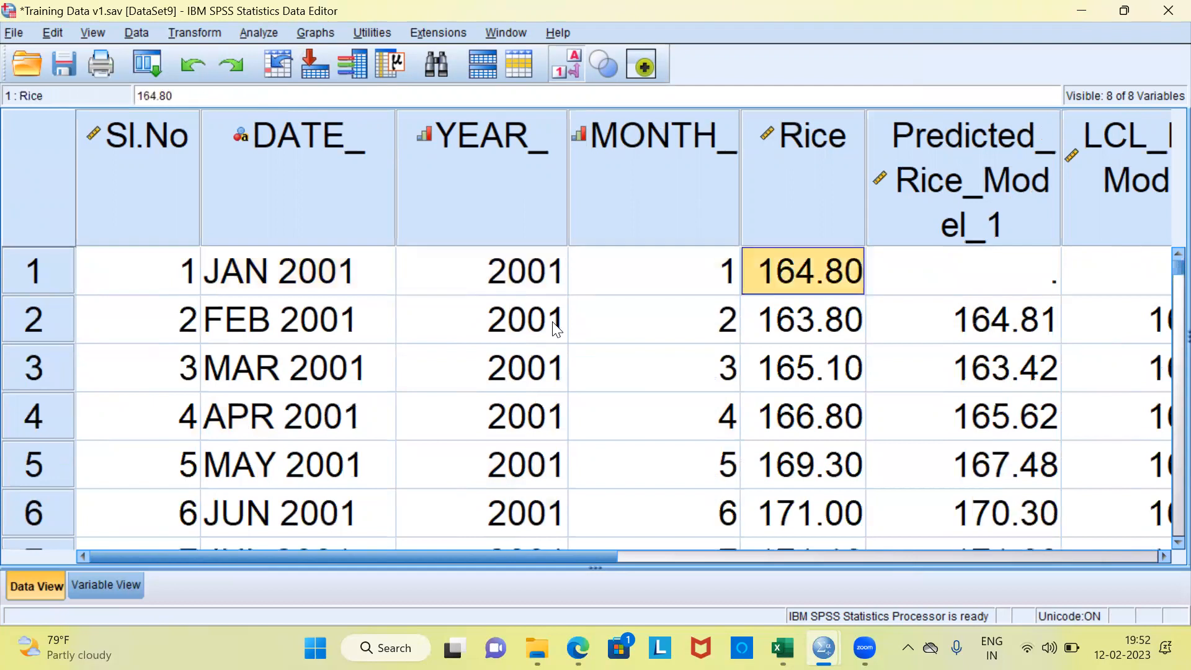
key("ctrl+Down")
key("Up")
key("Up")
key("Up")
key("Up")
key("Up")
key("Up")
key("Up")
key("Up")
key("Up")
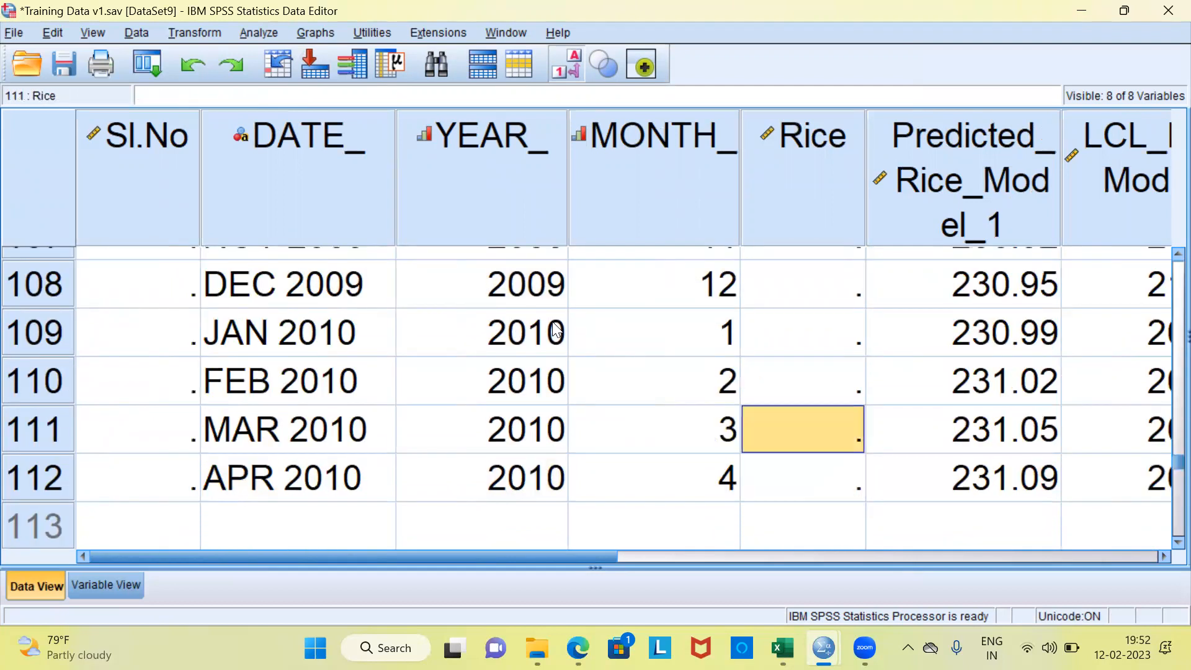
key("Up")
key("Up")
key("Up")
key("Up")
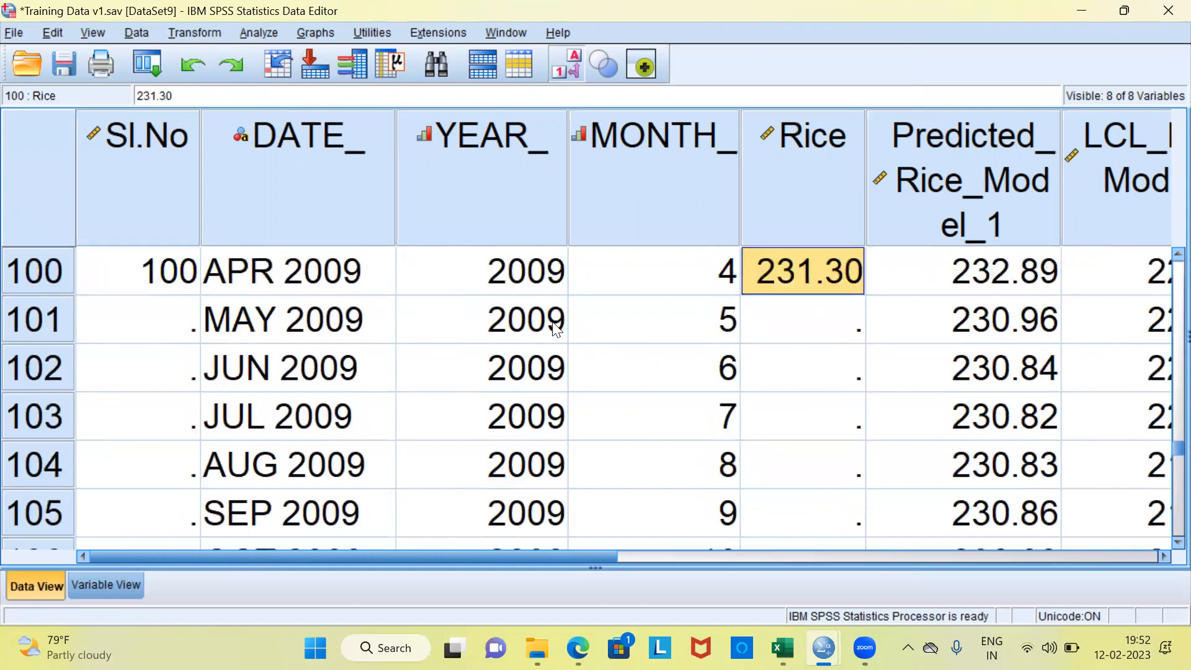
key("Down")
key("Down")
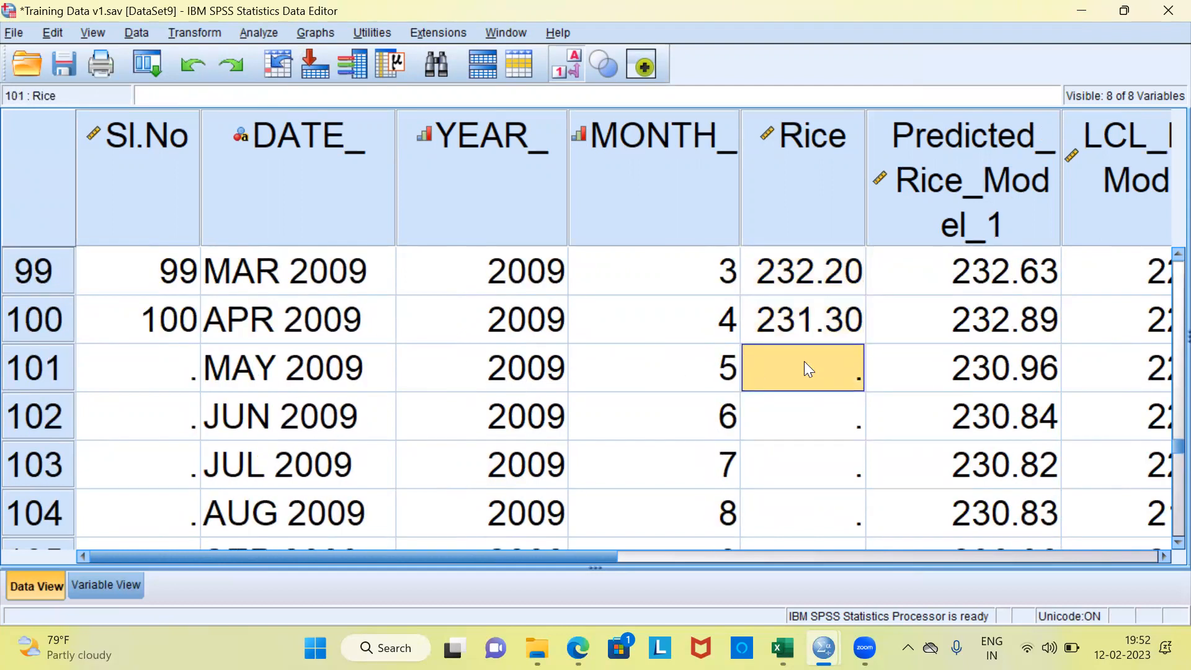
- Check the Rice column around April and May 2009, where the observed values stop
left_click(352, 375)
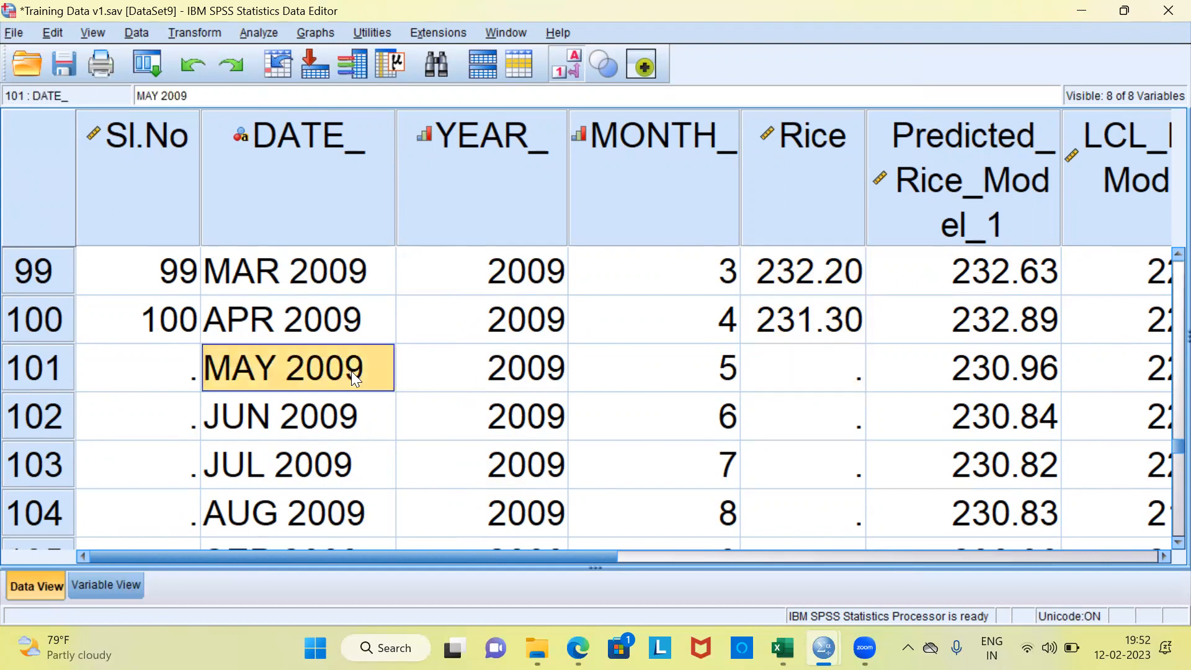
left_click(808, 372)
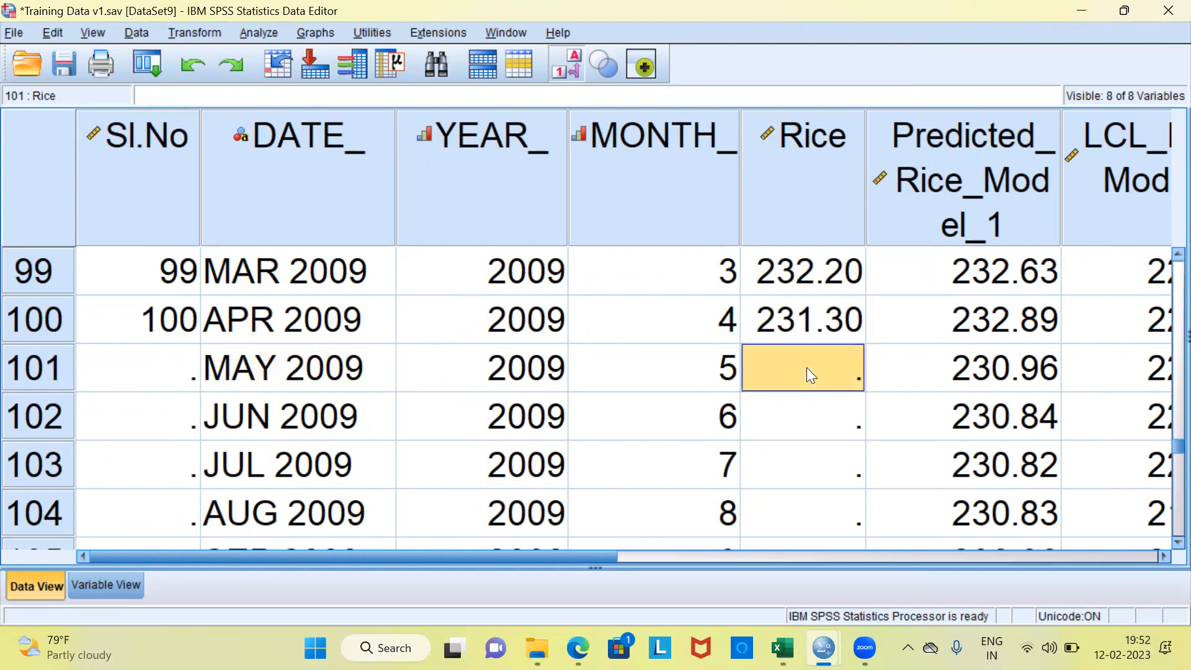
key("Down")
key("Down")
key("Down")
key("Up")
key("Up")
key("Up")
key("Up")
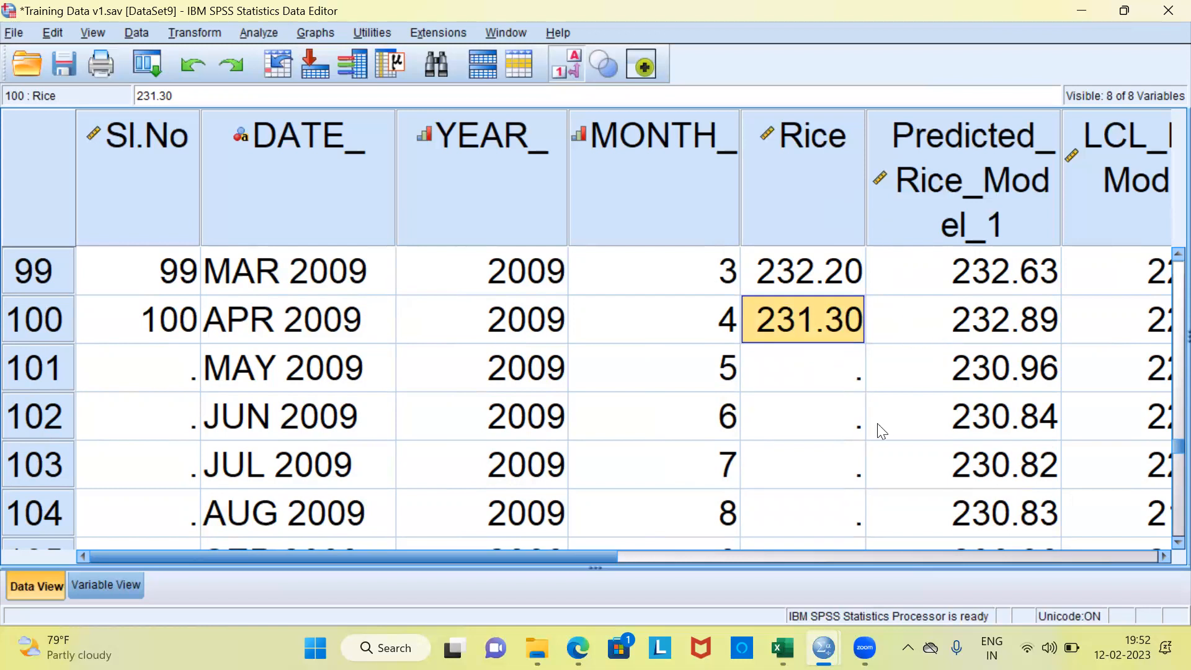
- Read the predicted Rice values month by month from April 2009 through the forecast period to early 2010
key("Right")
key("Down")
key("Down")
key("Down")
key("Down")
key("Down")
key("Down")
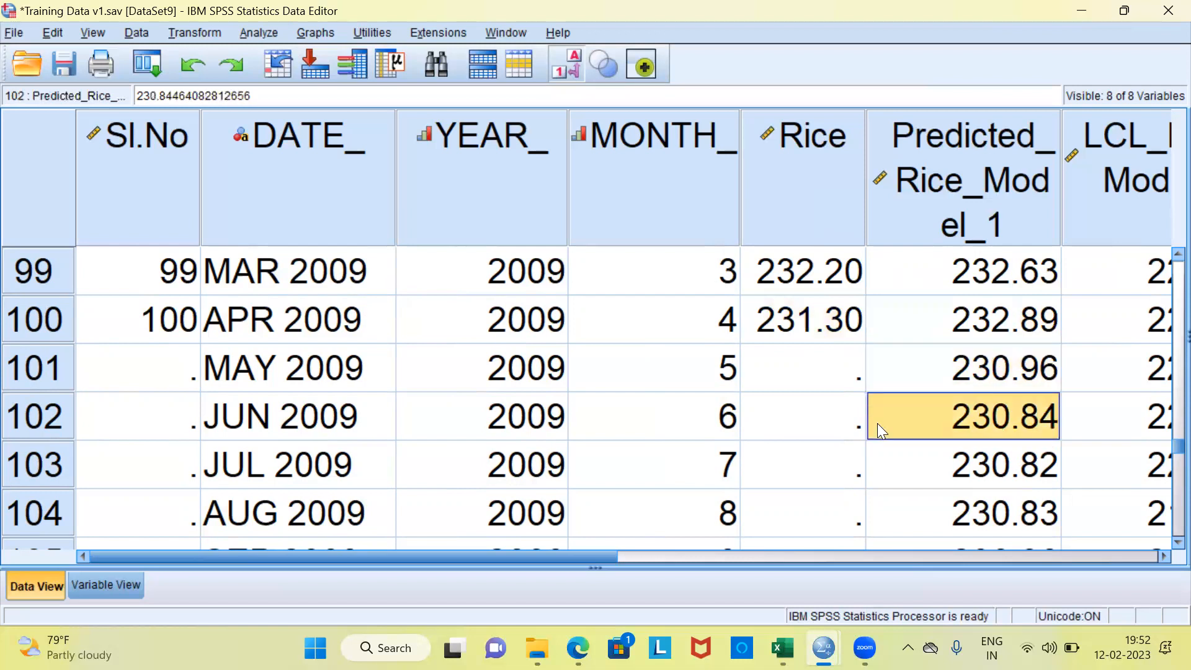
key("Down")
key("Down")
key("Down")
key("Down")
key("Down")
key("Down")
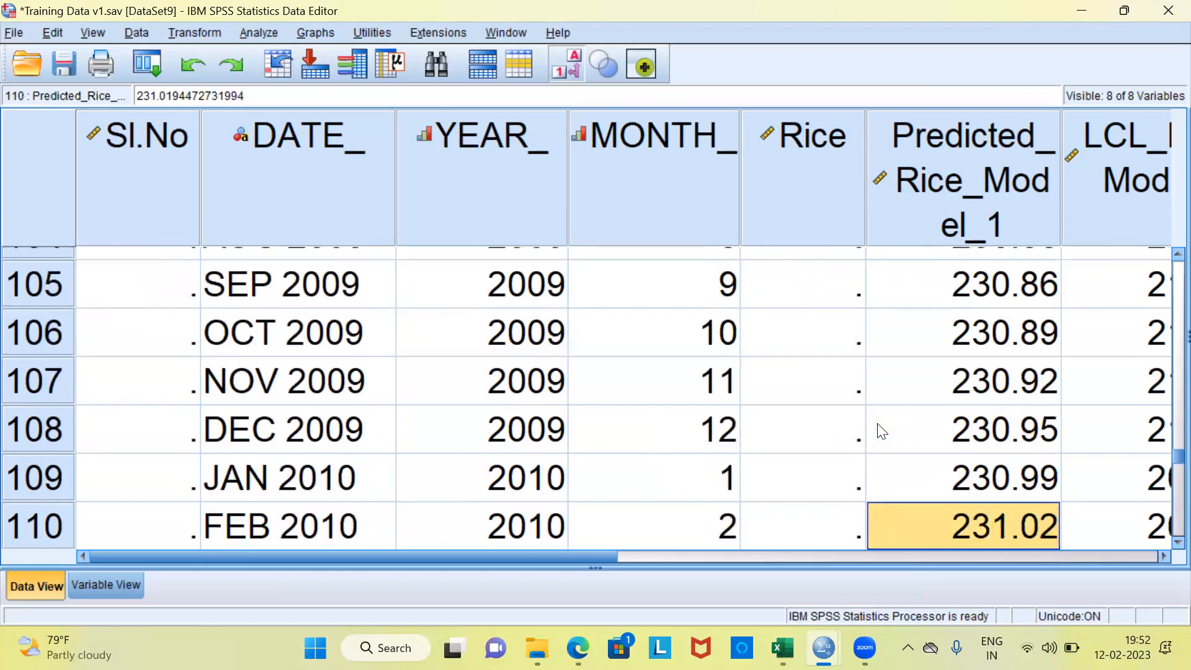
key("Down")
key("Up")
key("Up")
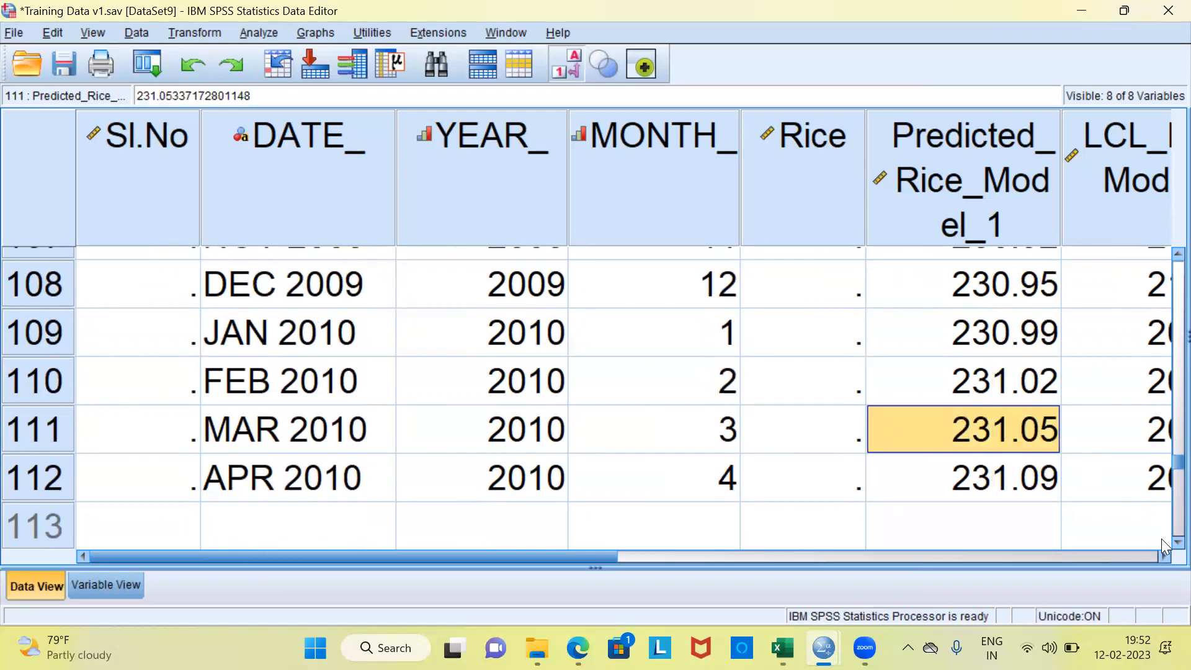
- Cut the predicted, LCL and UCL Rice model columns together out of the training dataset
left_click(1163, 556)
left_click(1164, 556)
left_click(1164, 556)
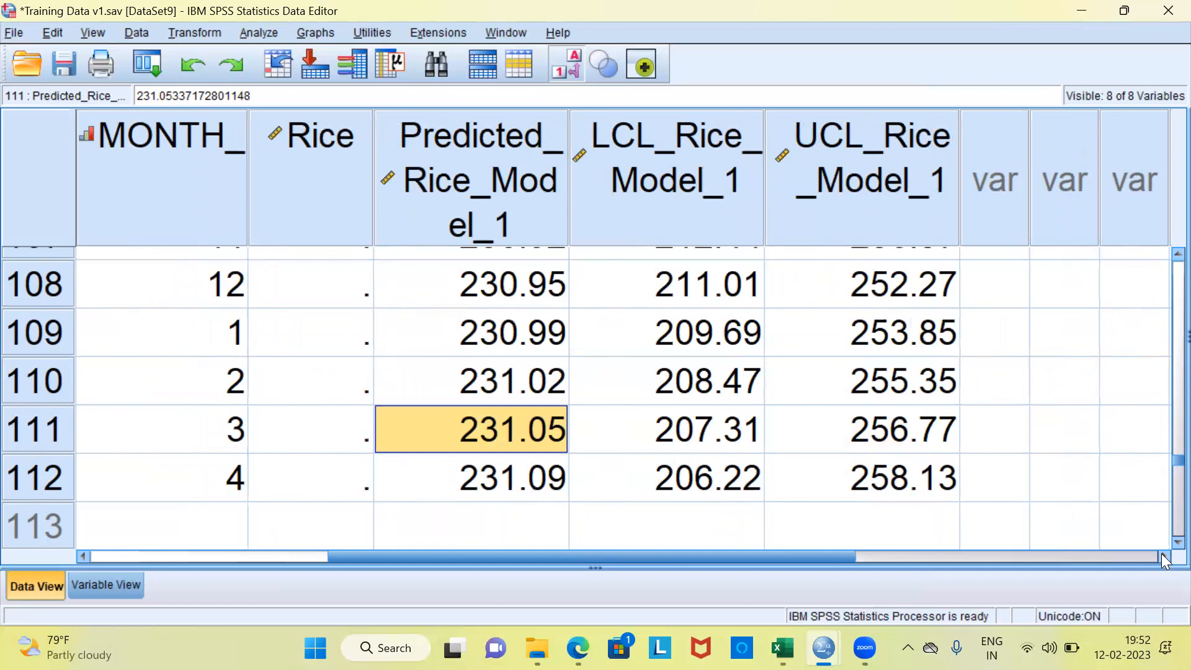
left_click(531, 191)
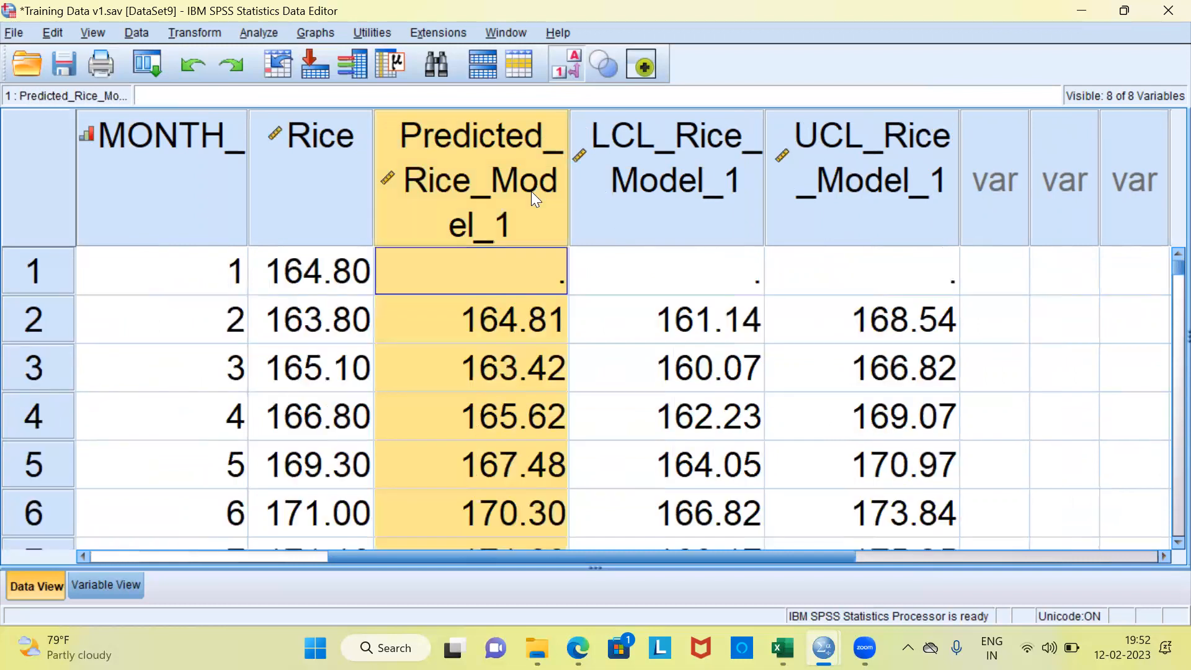
left_click(647, 180, "ctrl")
left_click(812, 176, "ctrl")
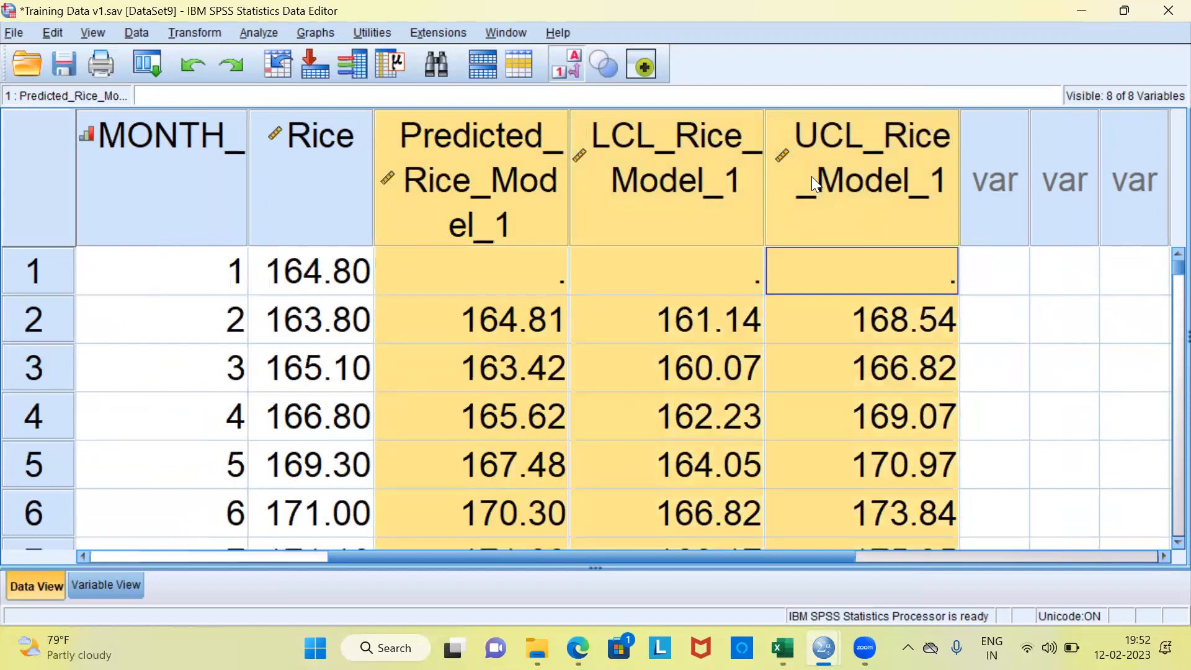
right_click(812, 176)
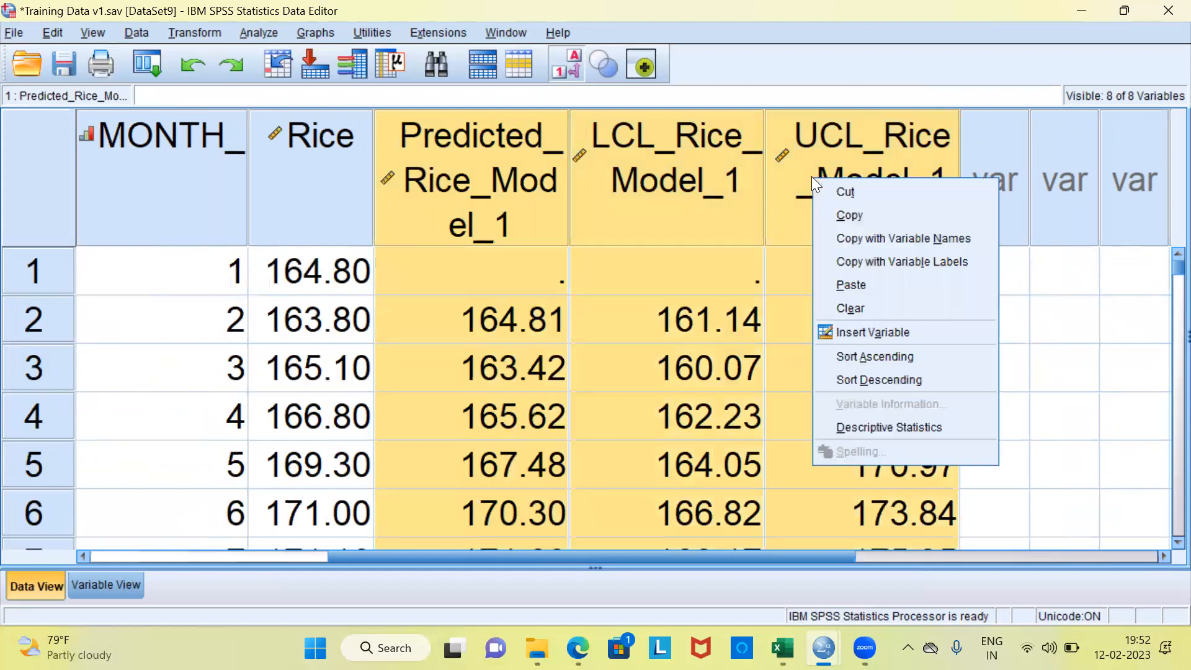
left_click(867, 190)
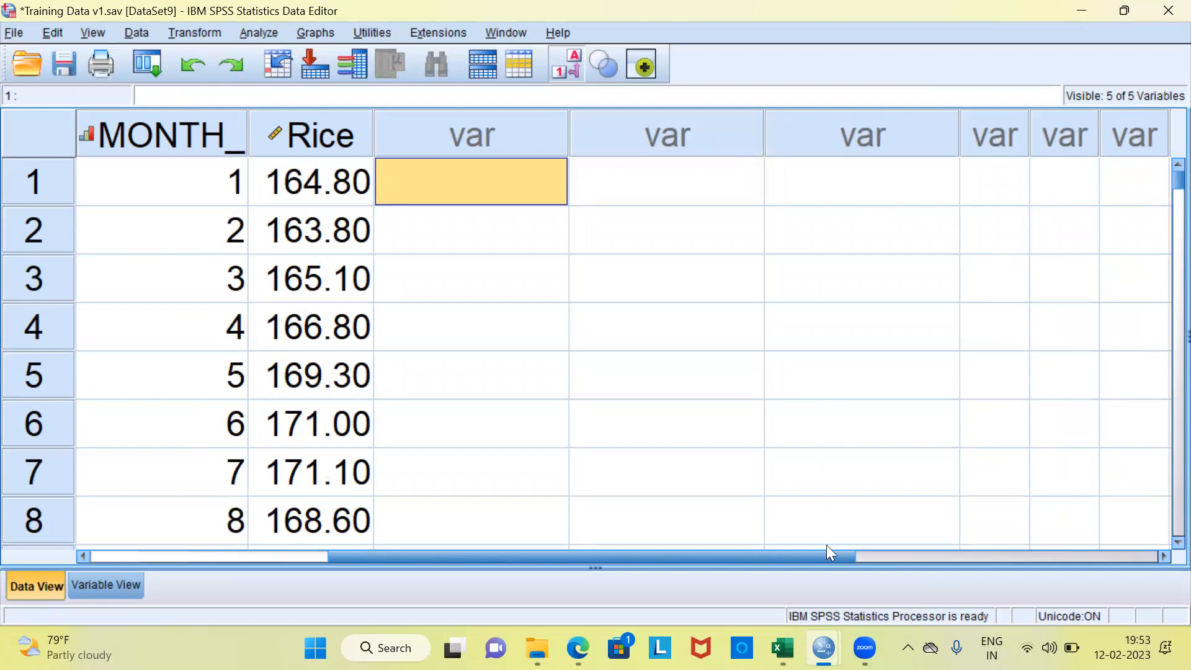
- Switch to the Test v2.sav dataset and paste the three cut forecast columns directly after Rice
mouse_move(823, 647)
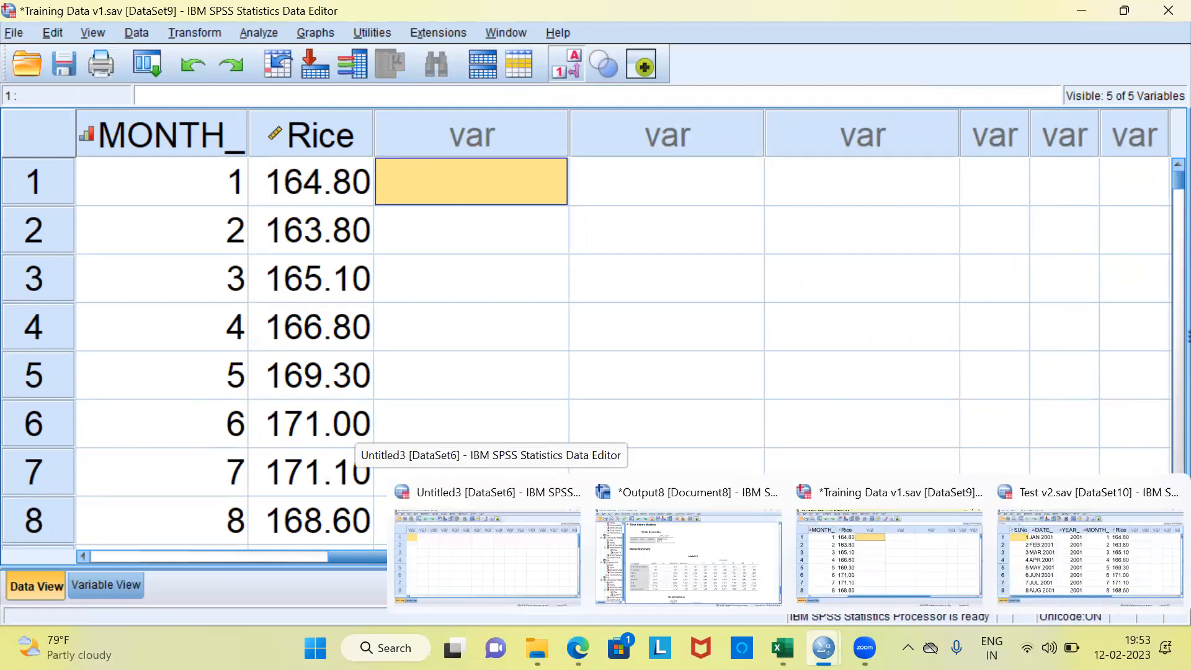
left_click(1054, 546)
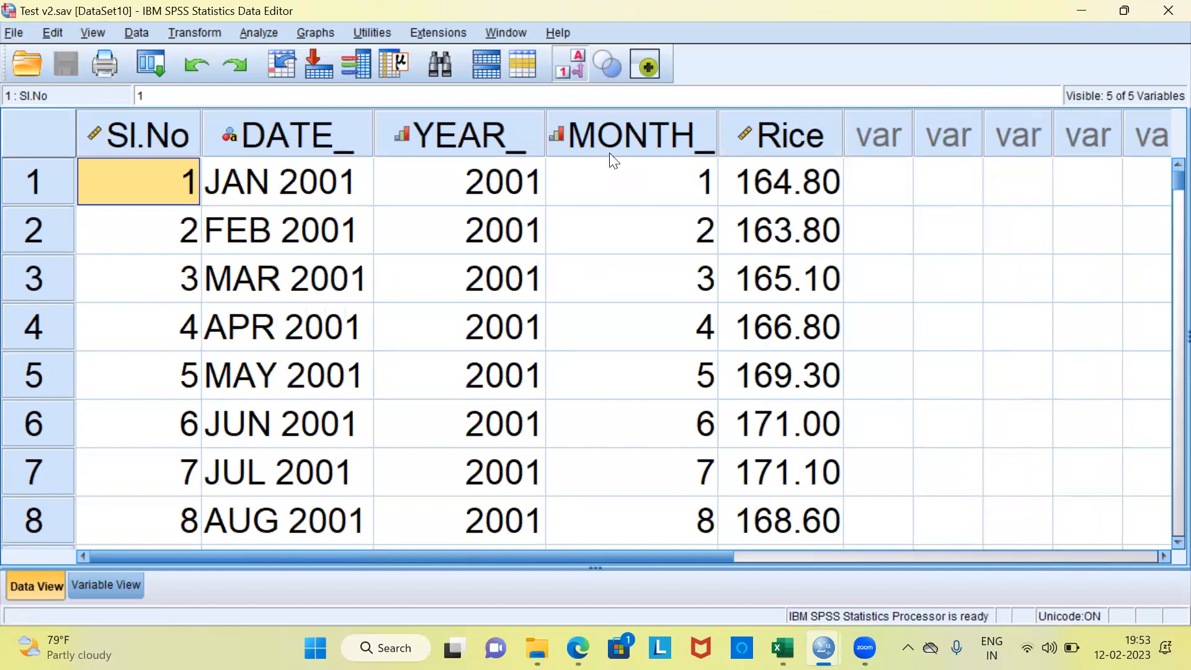
left_click(870, 139)
right_click(870, 139)
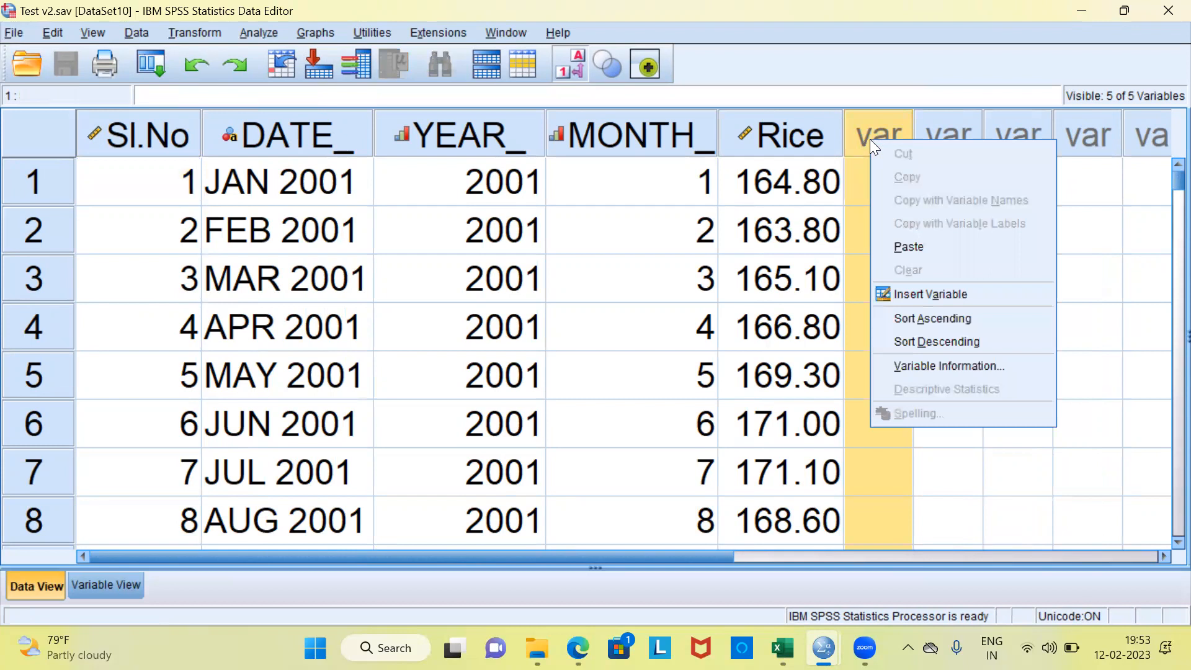
left_click(960, 246)
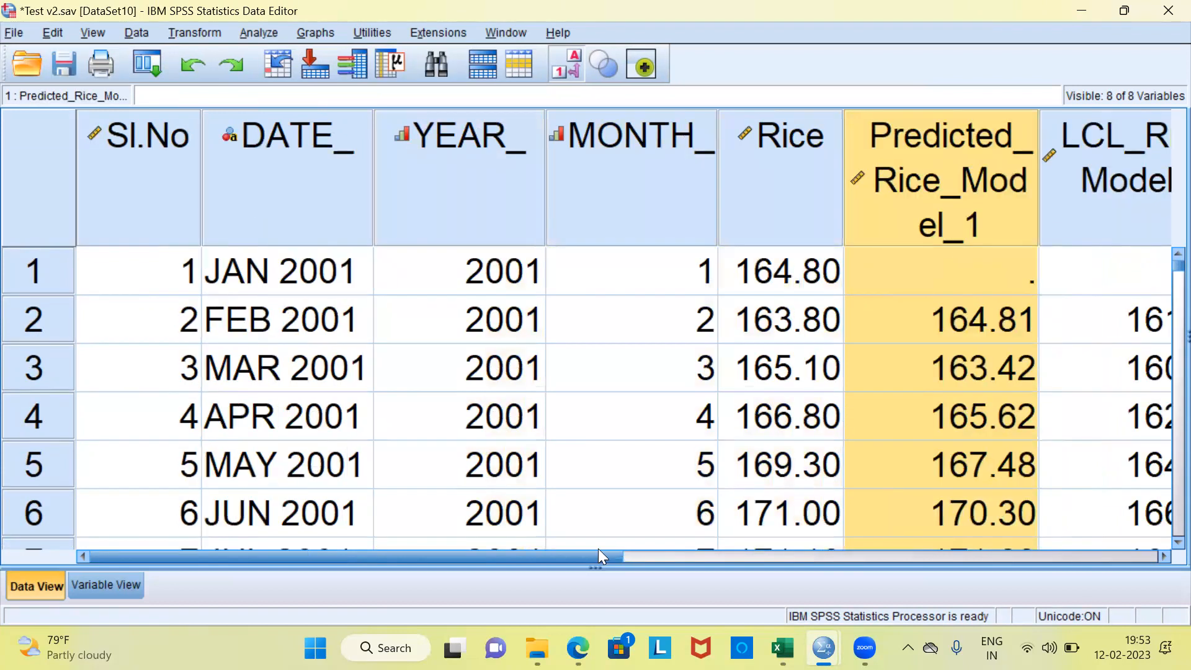
- Highlight the actual Rice and predicted Rice columns together to compare them
left_click_drag(582, 556, 816, 564)
left_click(343, 225)
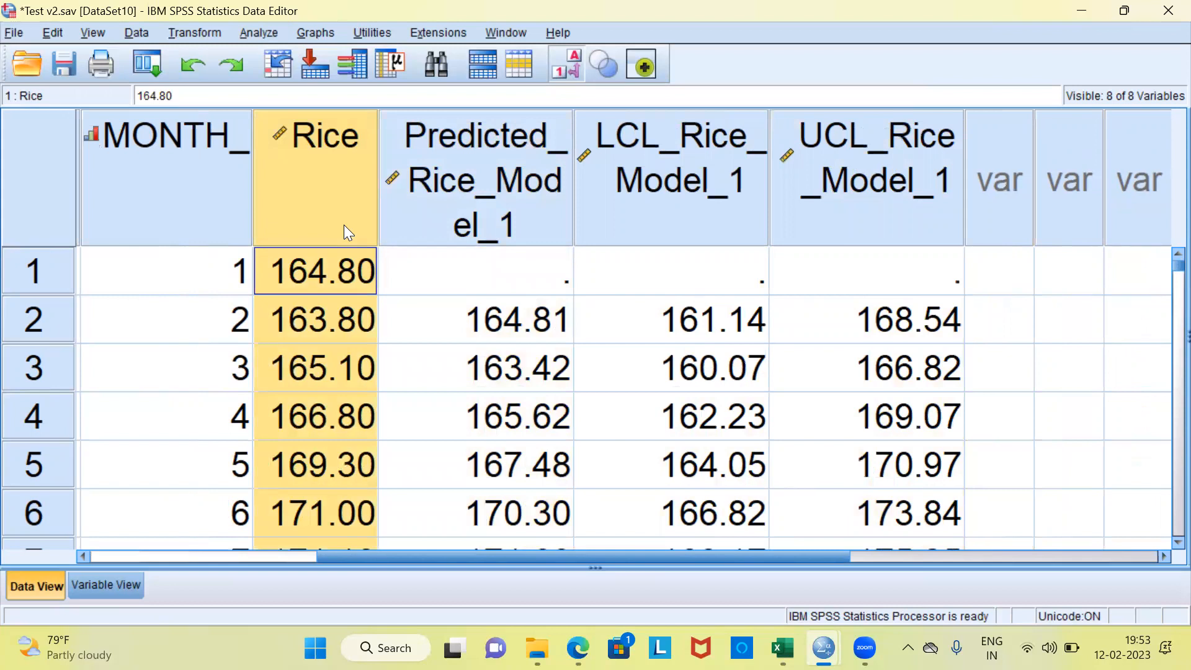
left_click(458, 204, "shift")
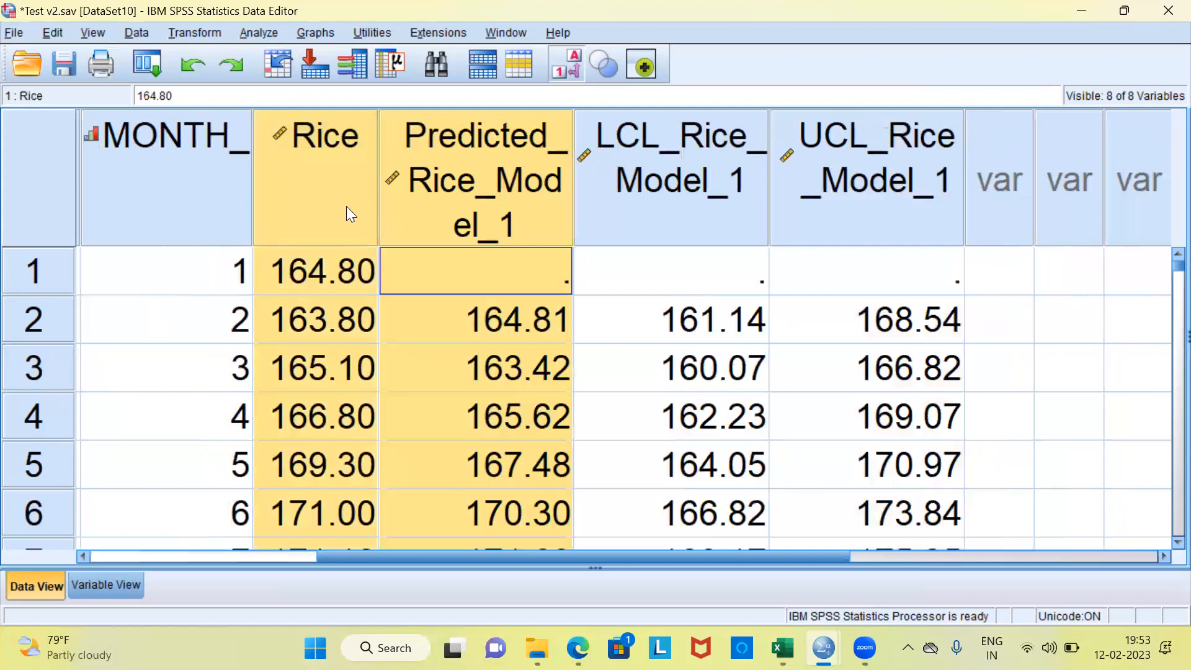
- Examine the last record of the test data, comparing its date, actual Rice value and predicted value
left_click(337, 322)
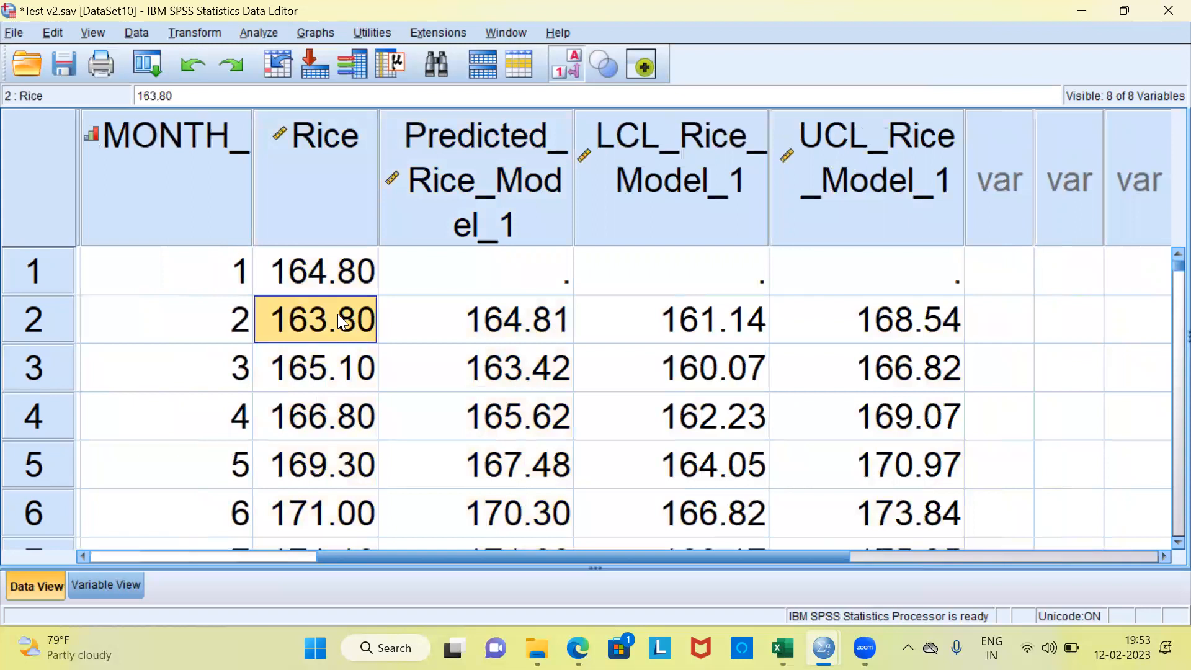
key("ctrl+Down")
key("Left")
key("Left")
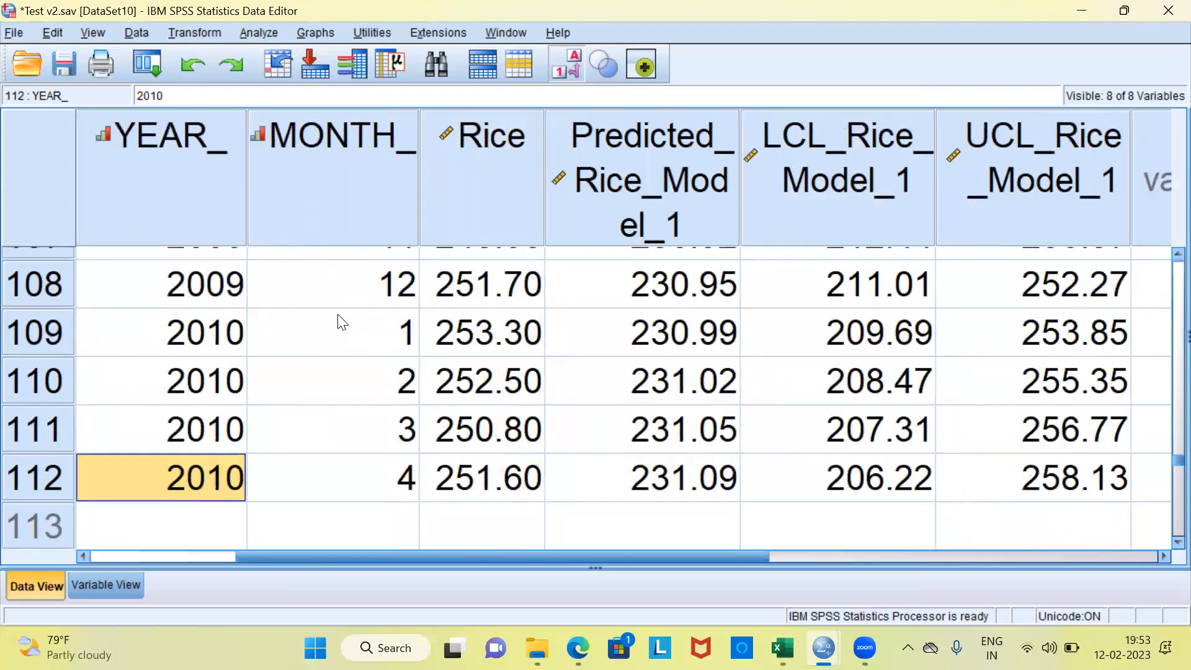
key("Left")
key("Right")
key("Right")
key("Left")
key("Left")
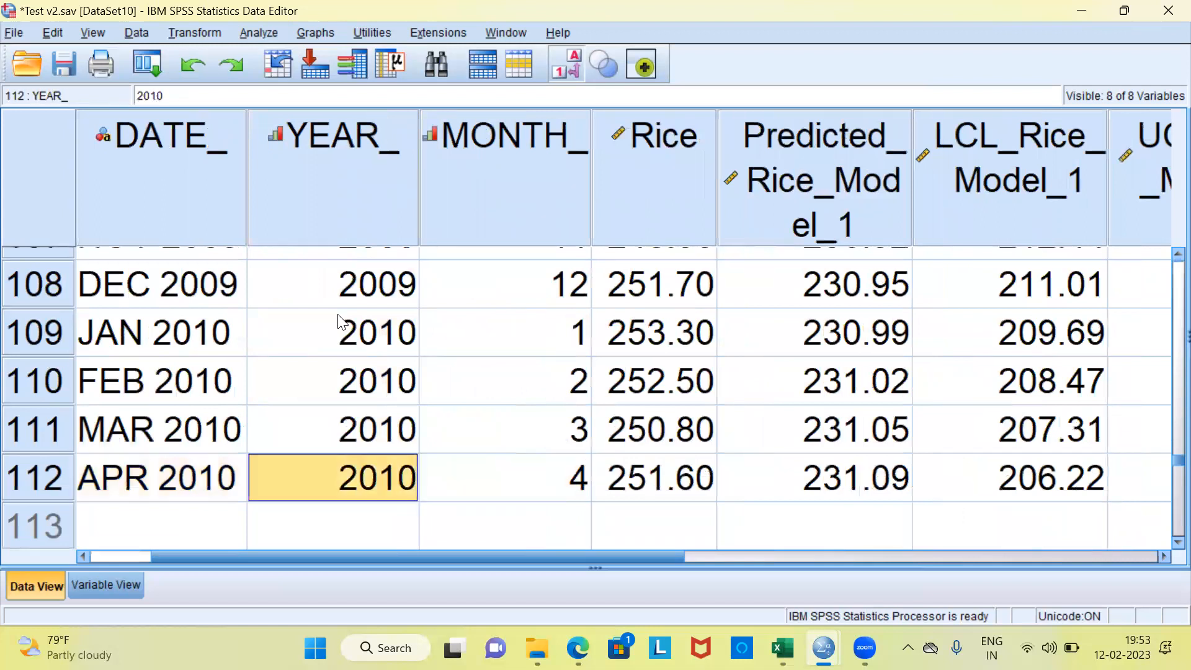
key("Right")
key("Right")
key("Right")
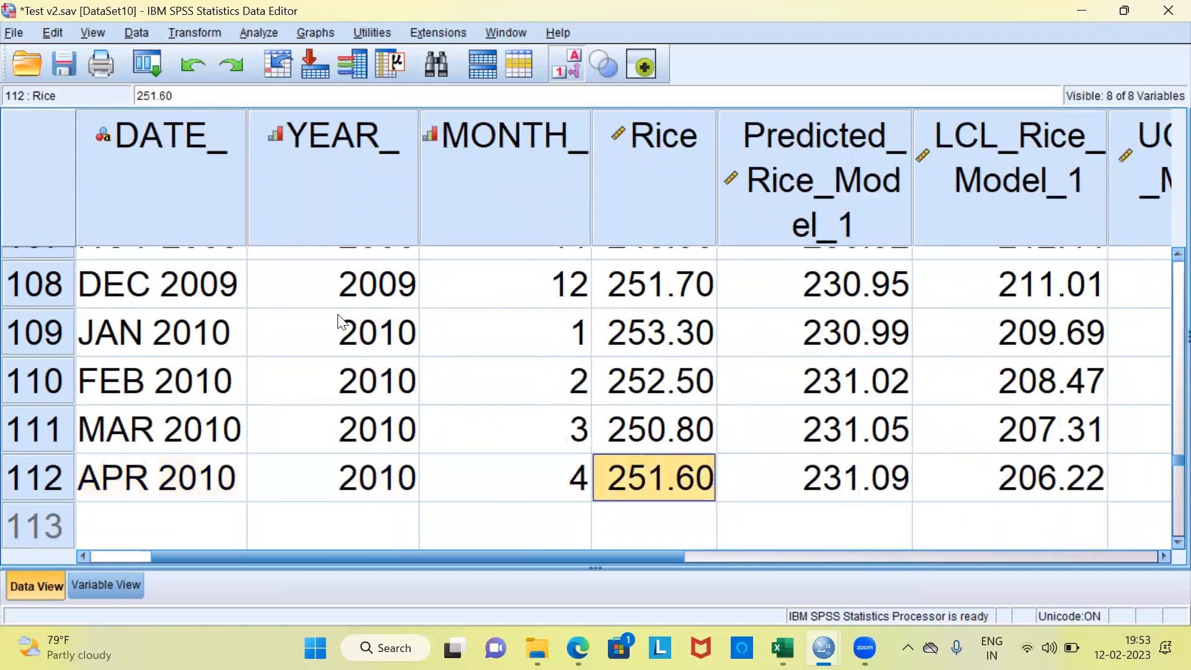
key("Right")
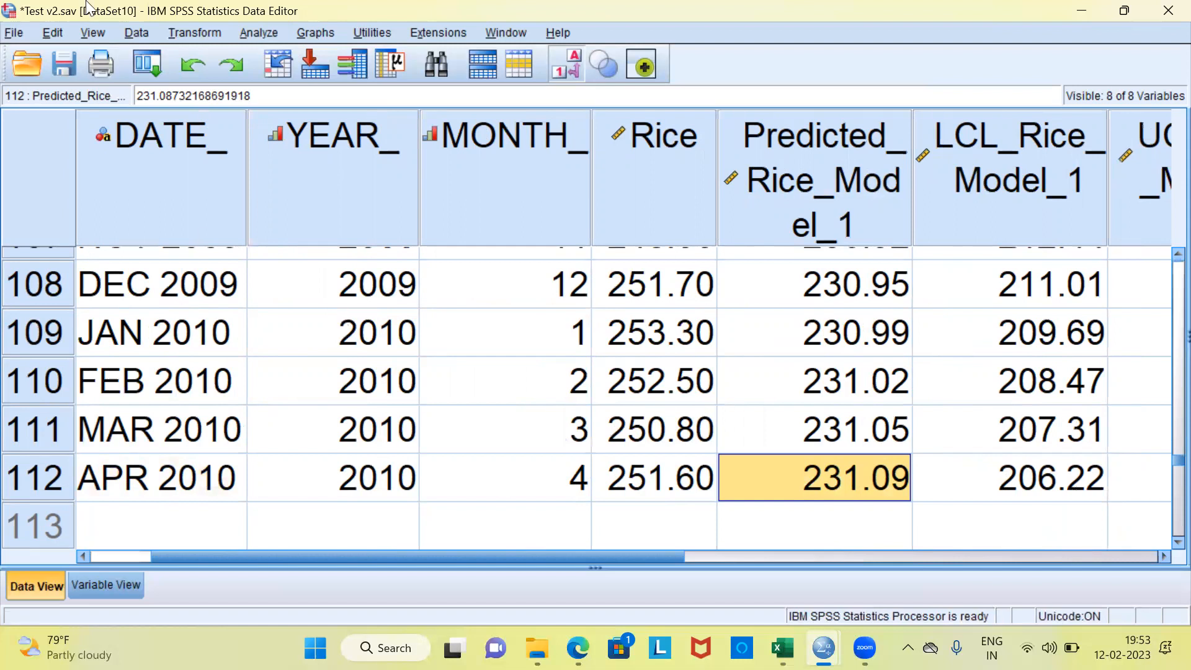
- Start a forecasting sequence chart with Rice and its predicted value as the plotted variables
key("alt+a")
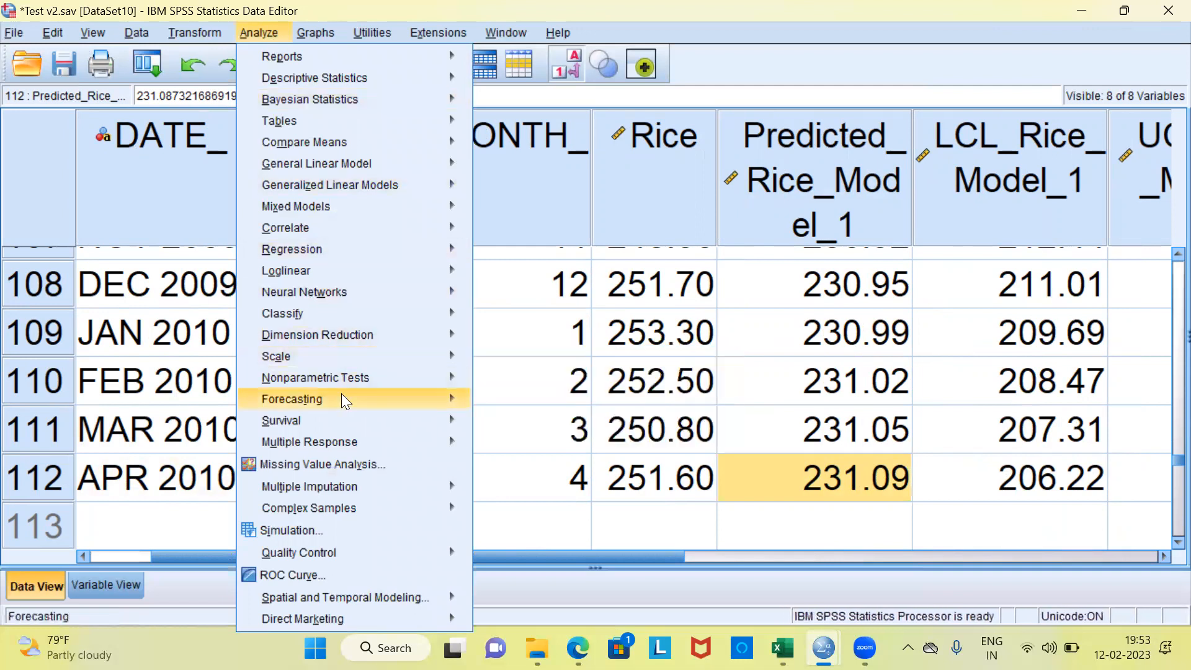
mouse_move(341, 400)
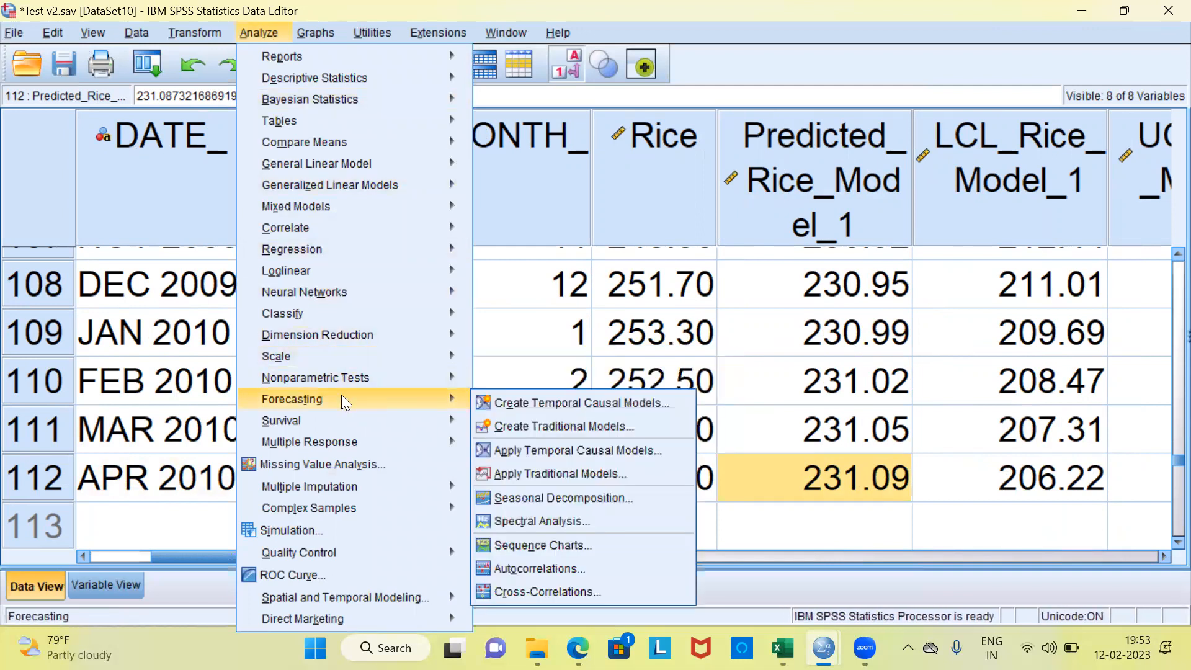
left_click(586, 545)
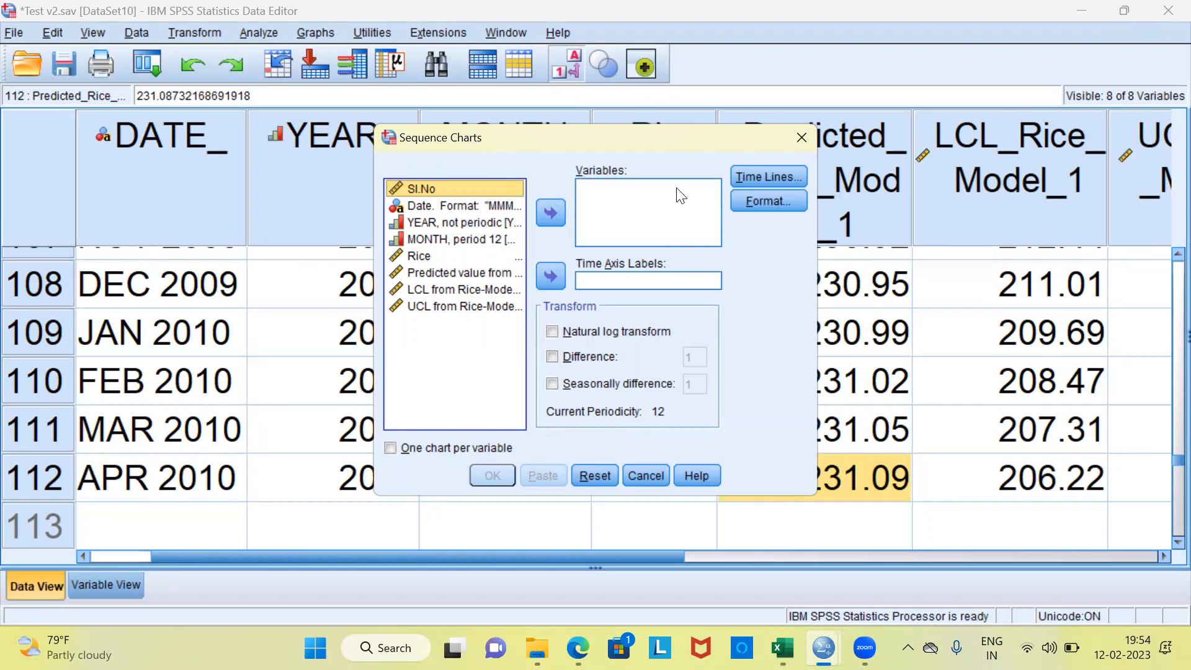
left_click(420, 258)
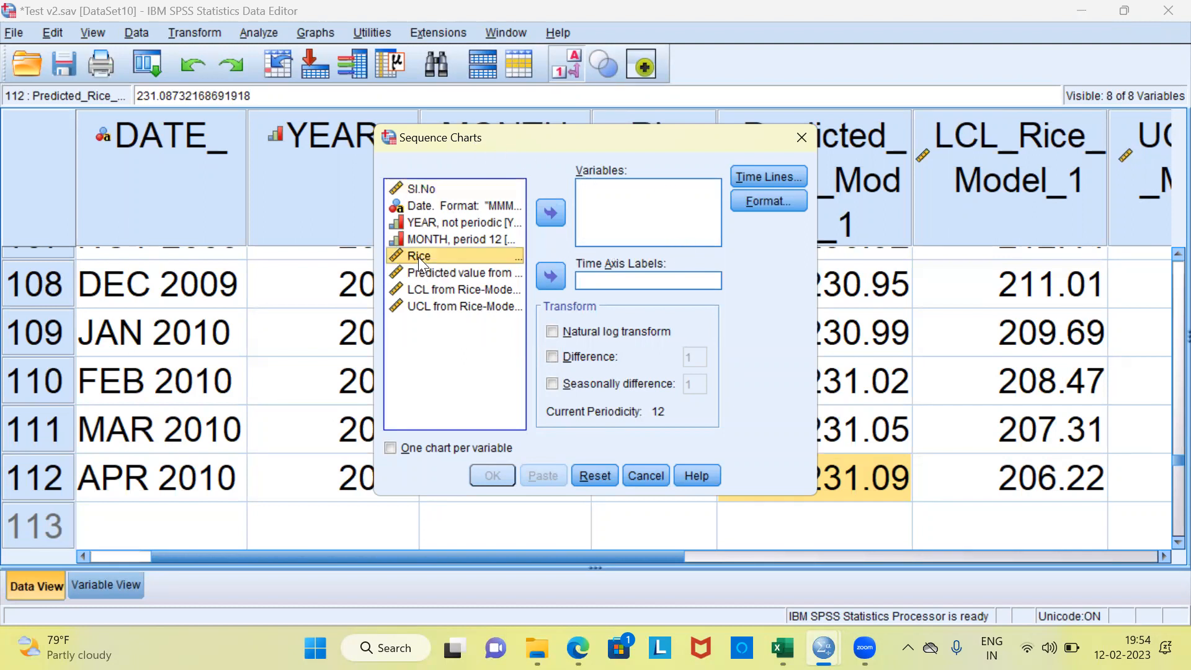
left_click(551, 213)
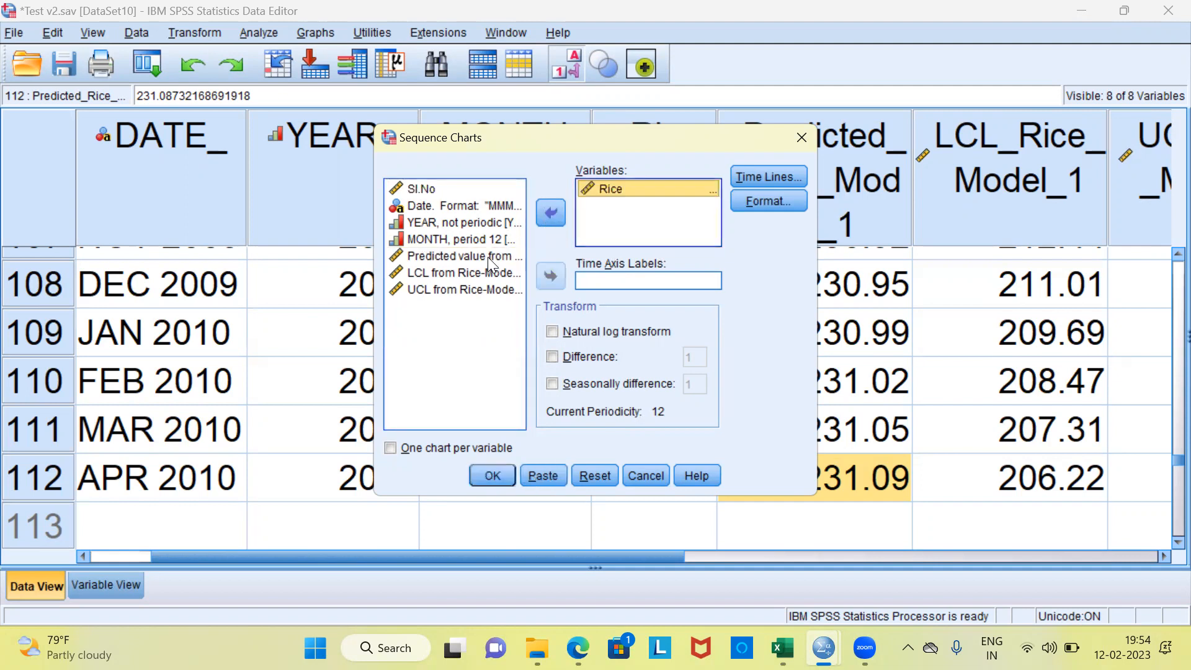
left_click(489, 256)
left_click(552, 215)
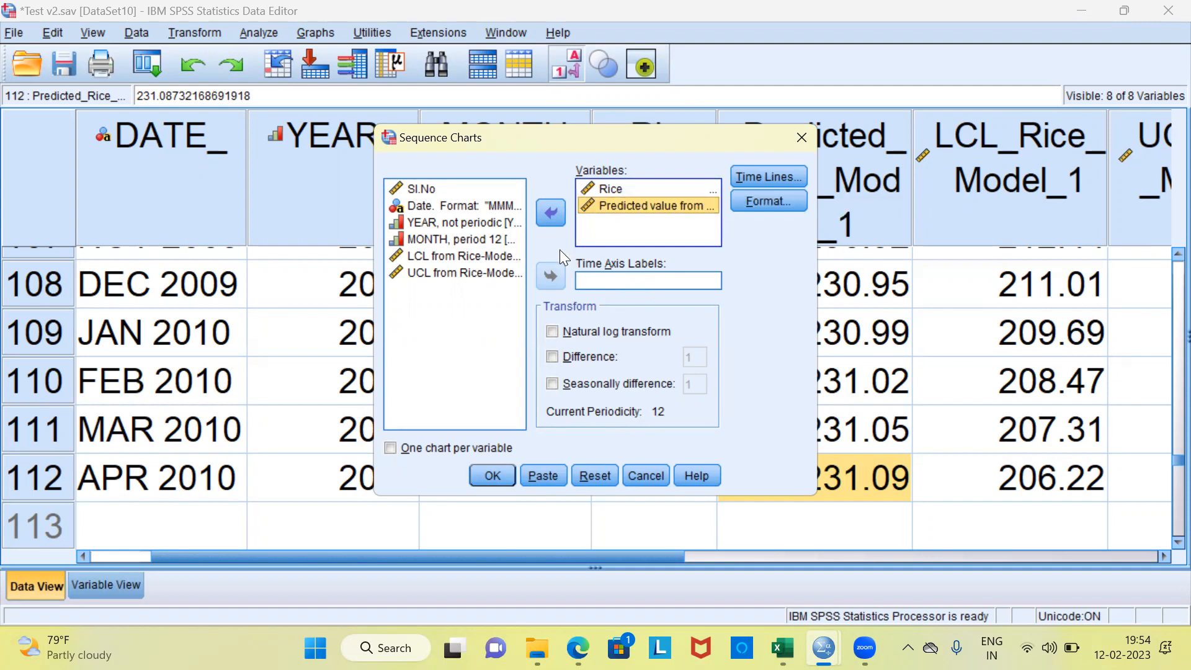
- Use the Date variable for the sequence chart's time axis labels and review the two plotted variables
left_click(490, 205)
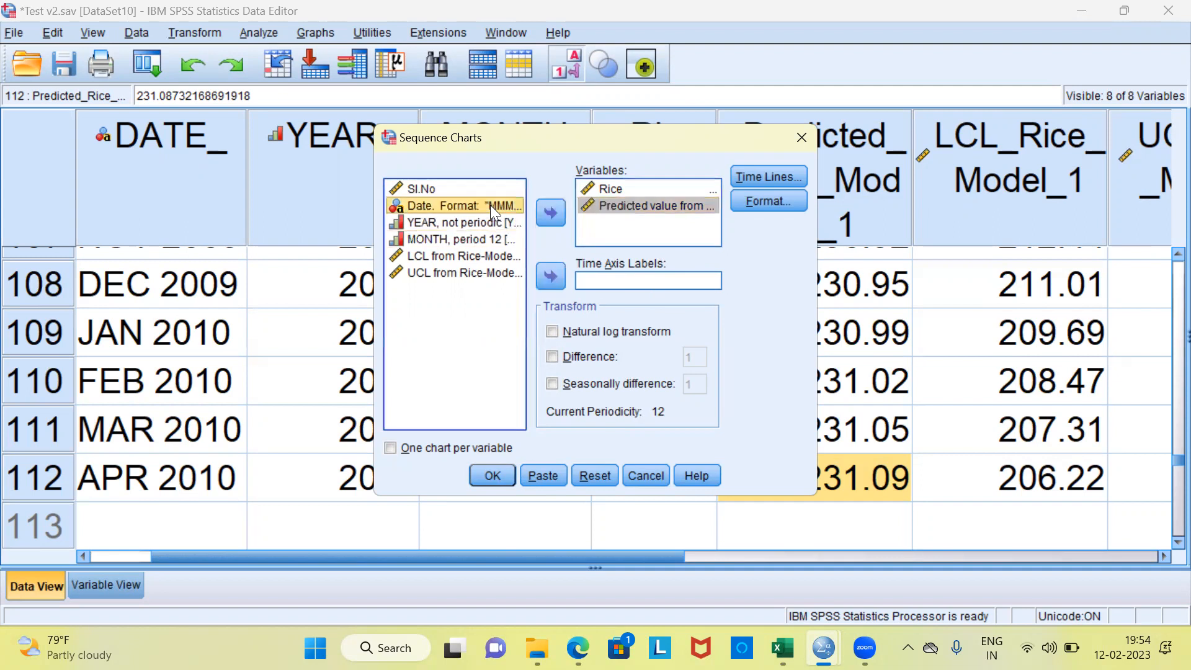
left_click(555, 278)
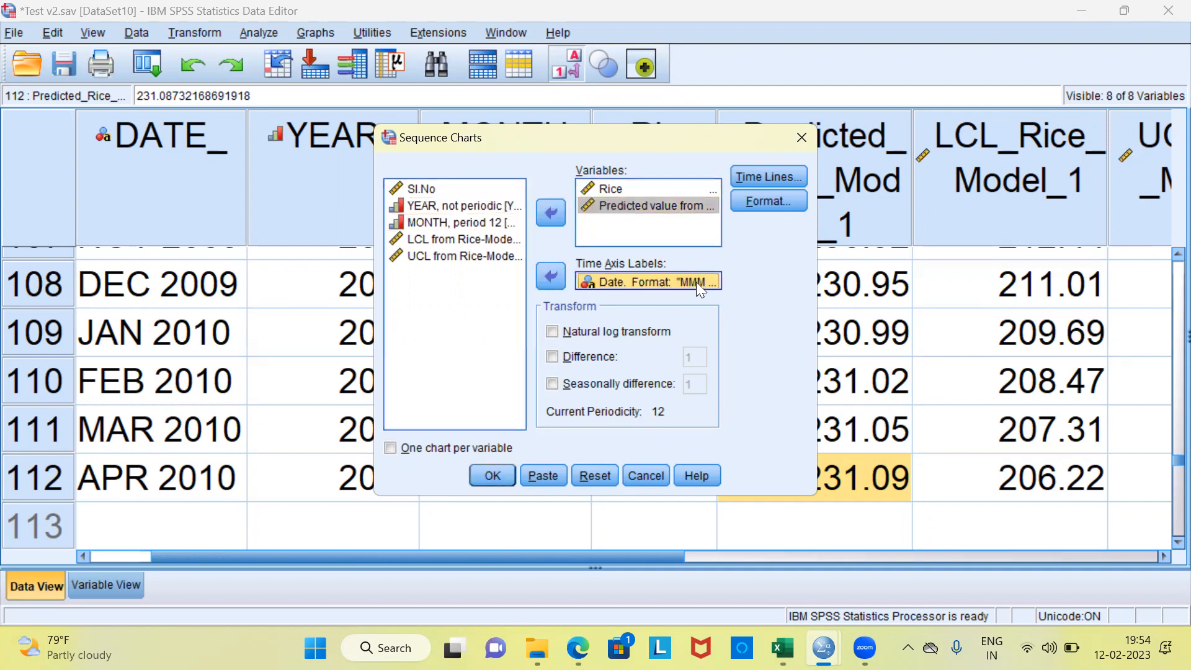
left_click(623, 189)
left_click(623, 204)
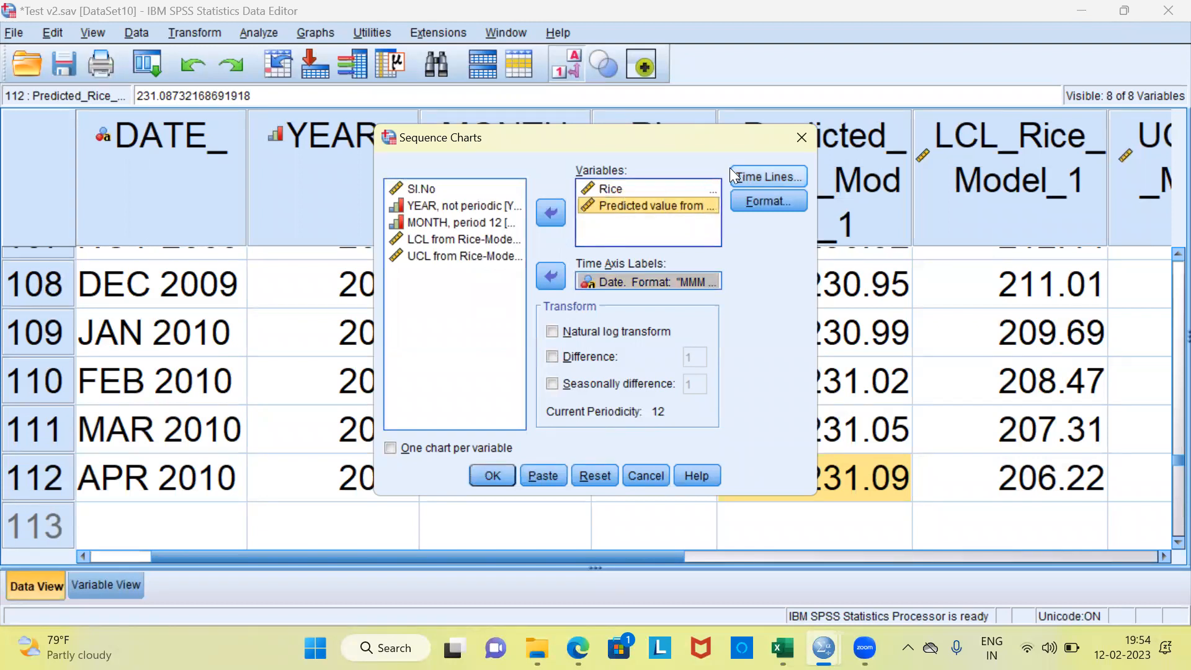
- Add a time axis reference line at the date year 2009, month 4
left_click(769, 178)
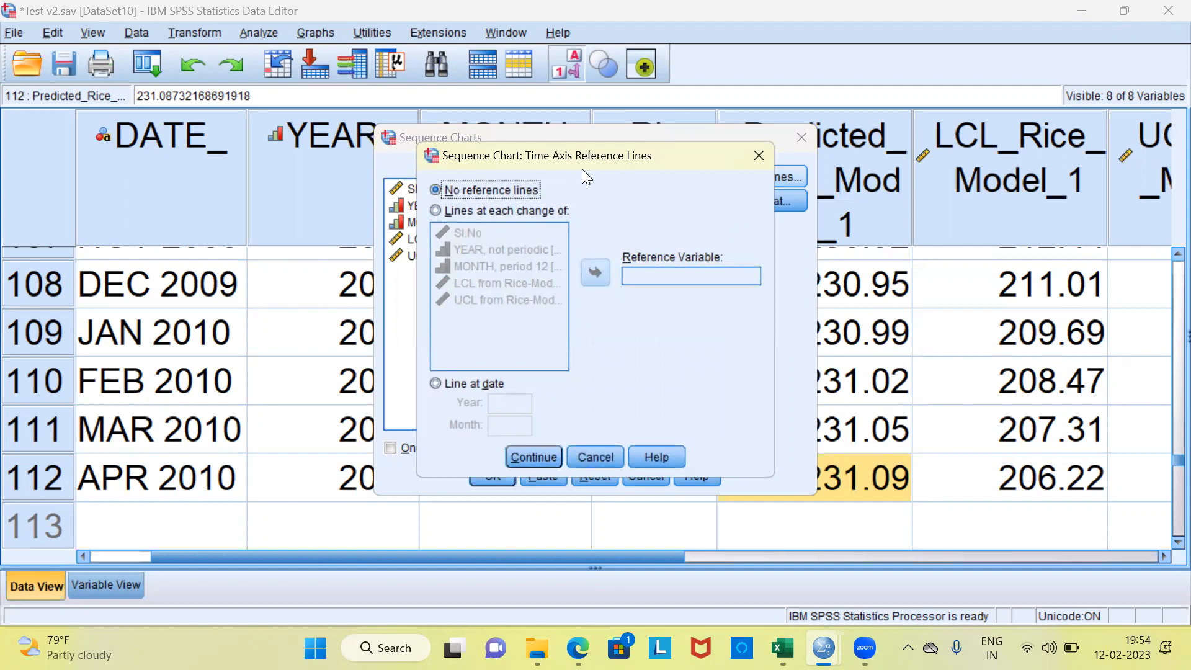
left_click(440, 383)
left_click(502, 405)
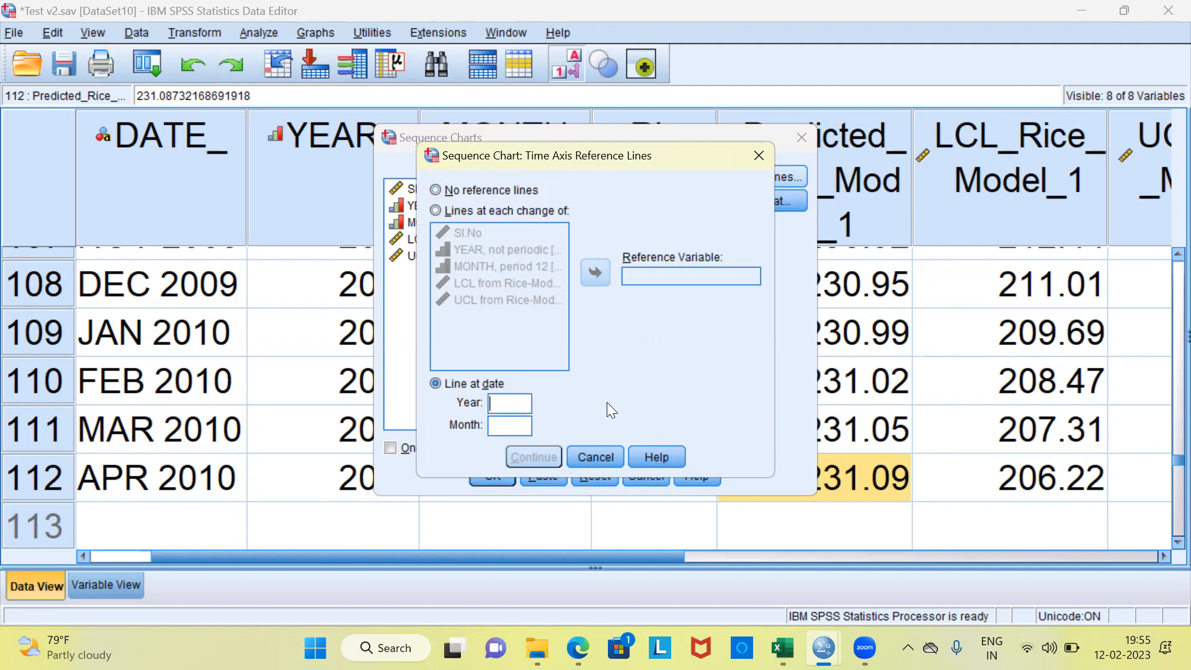
type("2009")
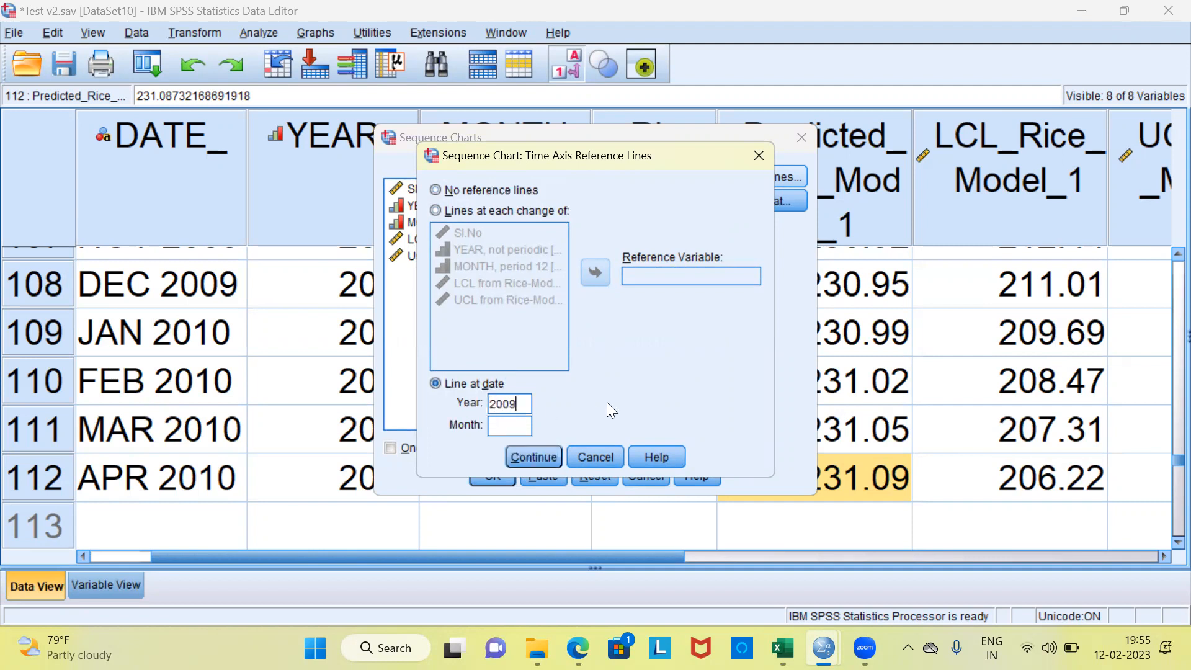
left_click(507, 425)
type("4")
left_click(535, 456)
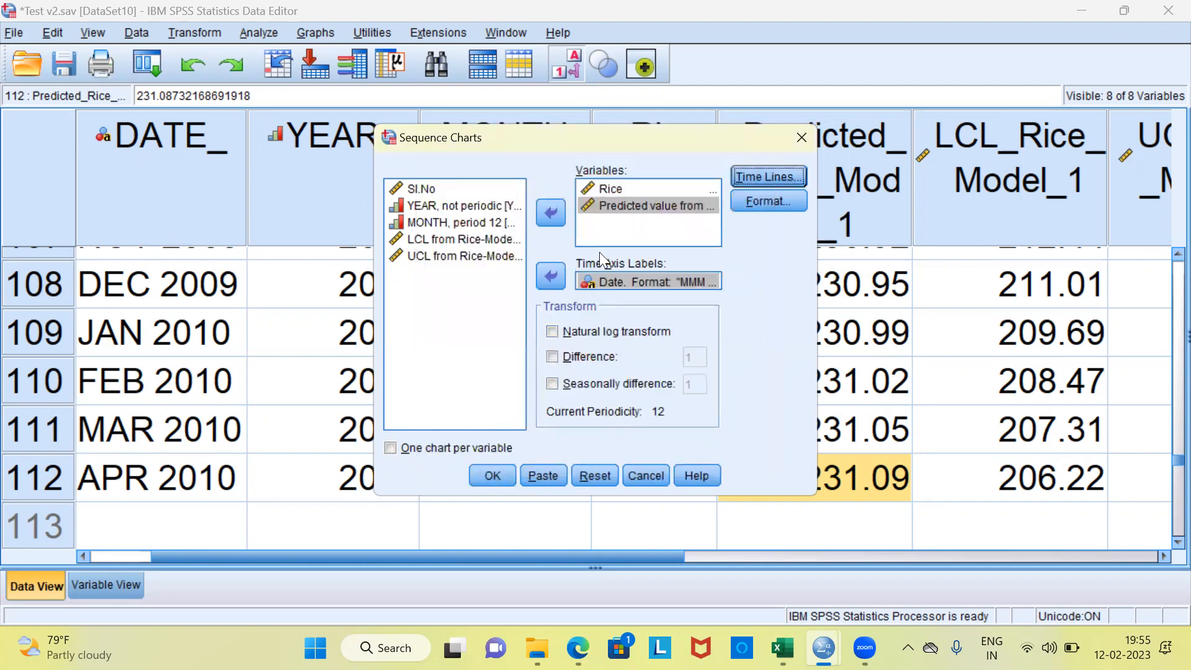
- Generate the sequence chart of Rice and its predicted value with the chosen date labels and reference line
left_click(595, 193)
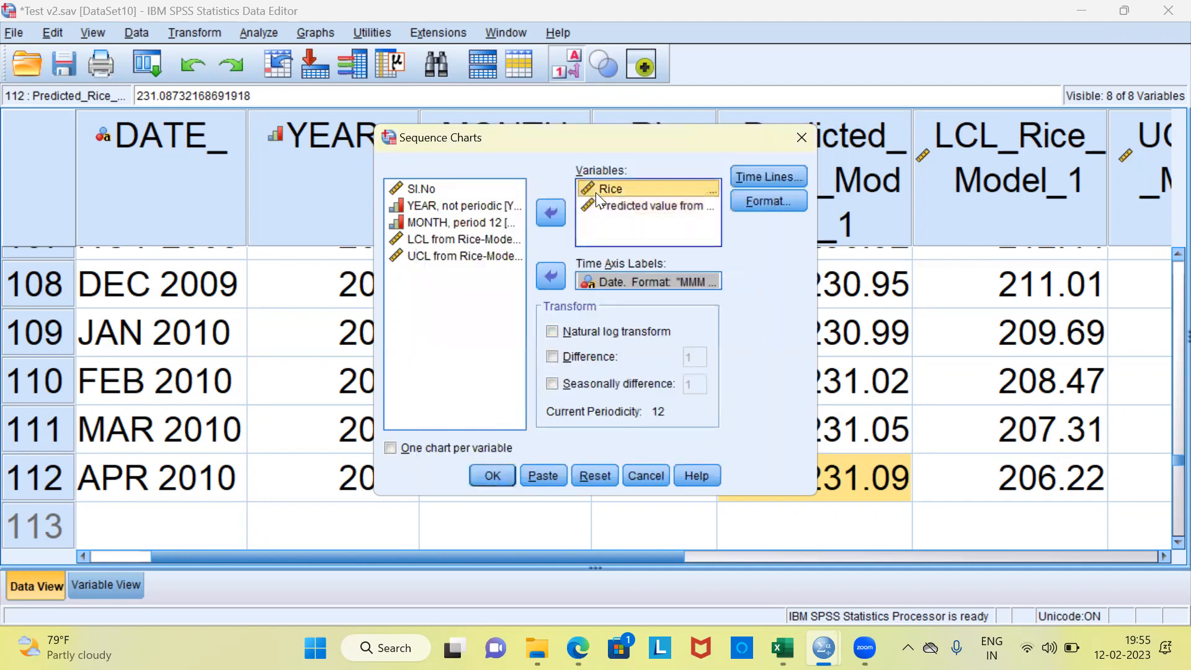
left_click(599, 212)
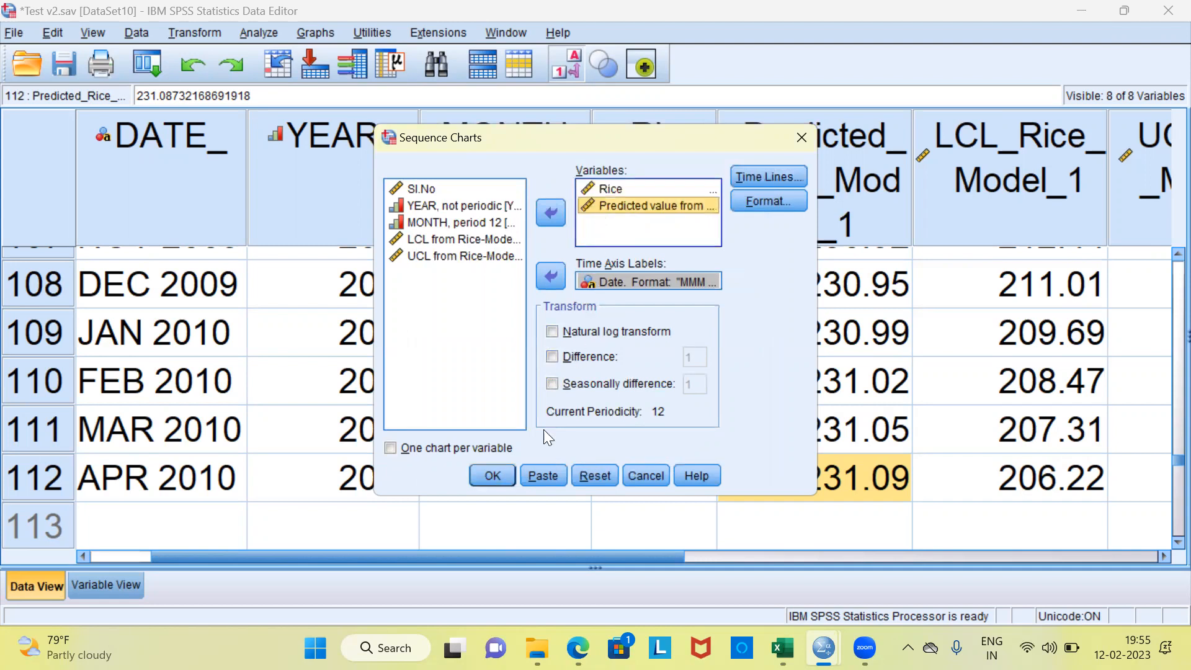
left_click(492, 476)
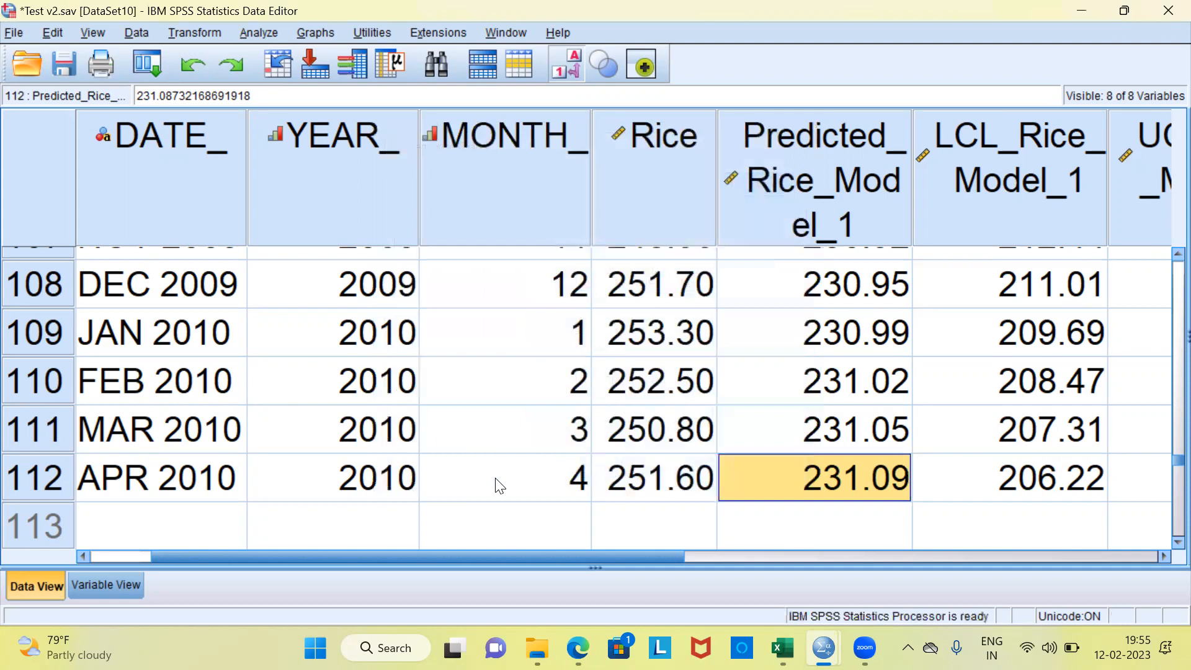
- Show the new sequence plot in the output document and compare actual with predicted Rice on both sides of the reference line
mouse_move(823, 647)
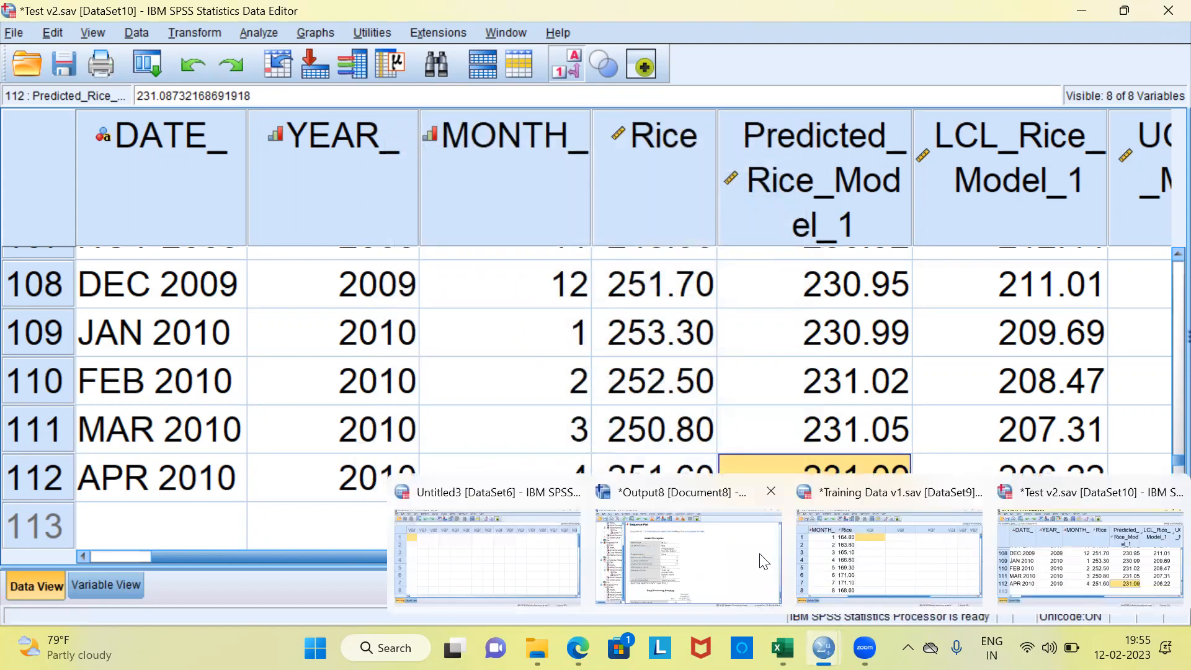
left_click(725, 558)
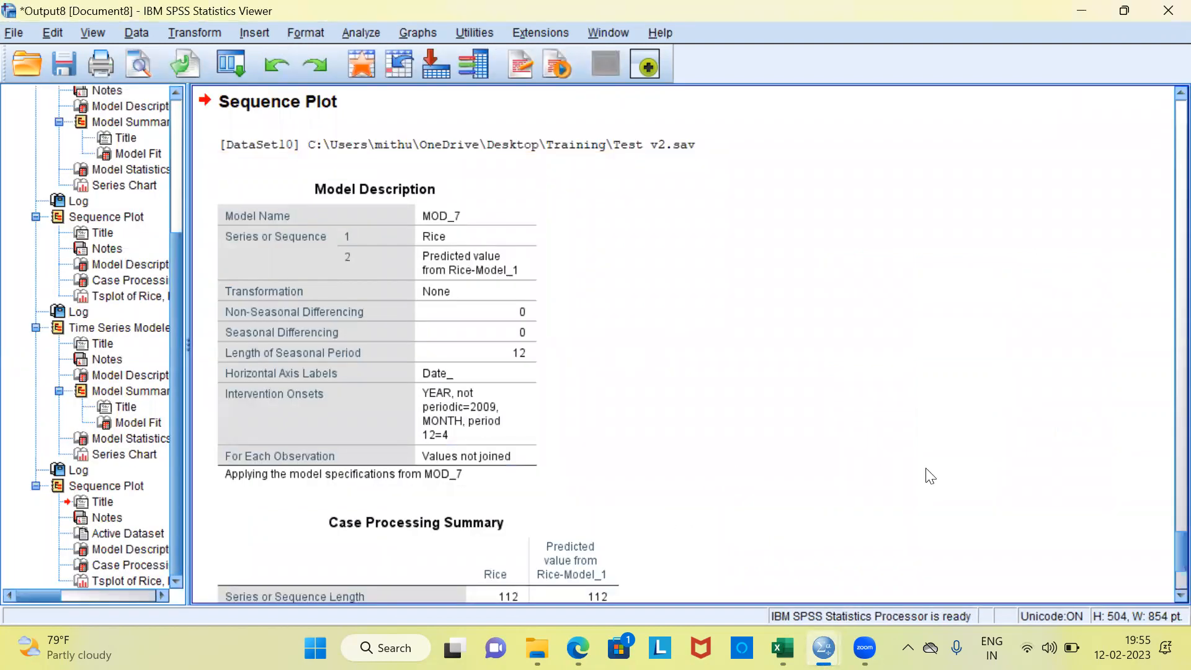
scroll(1165, 563, "down", 8)
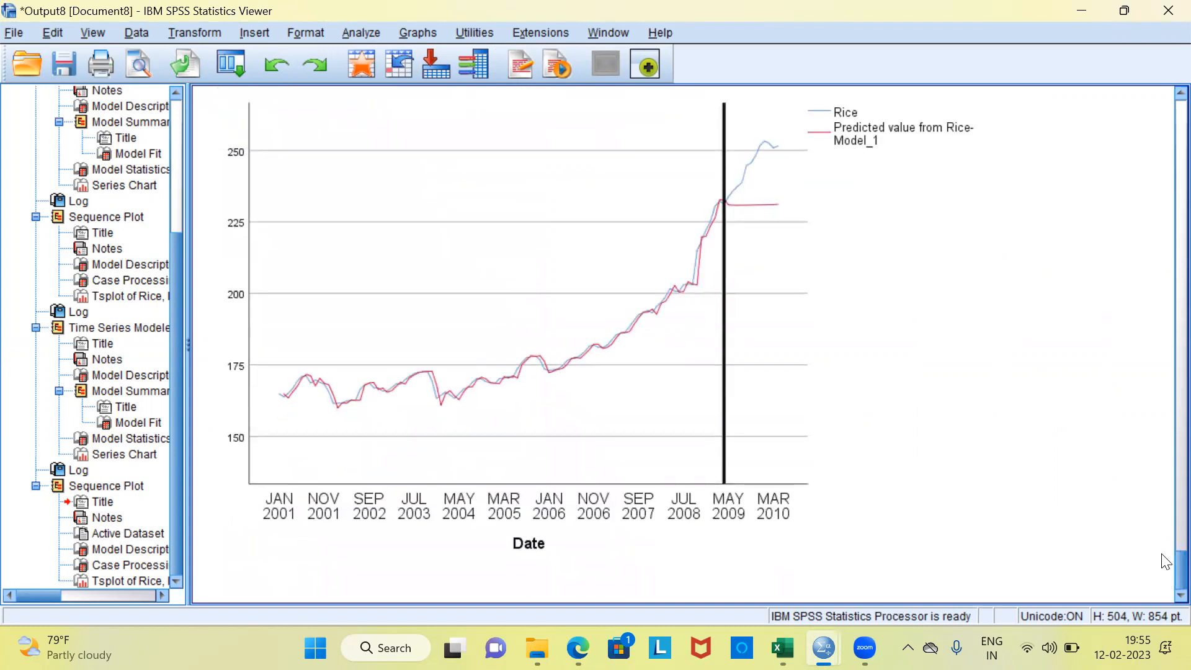
left_click(695, 481)
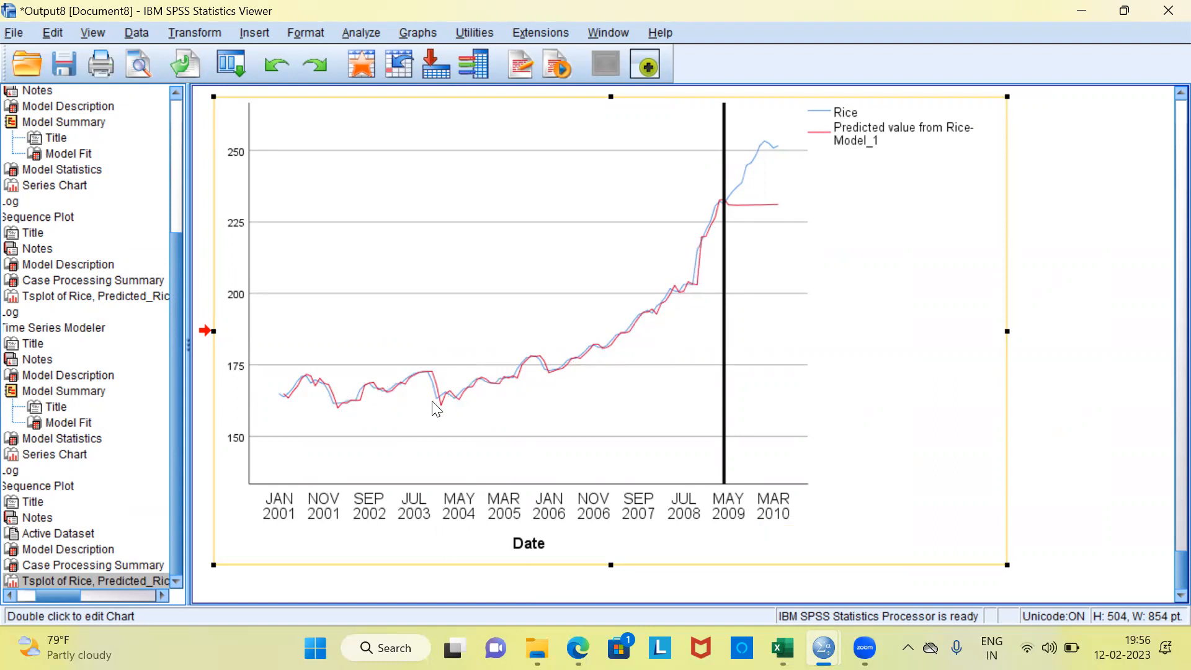
left_click(715, 214)
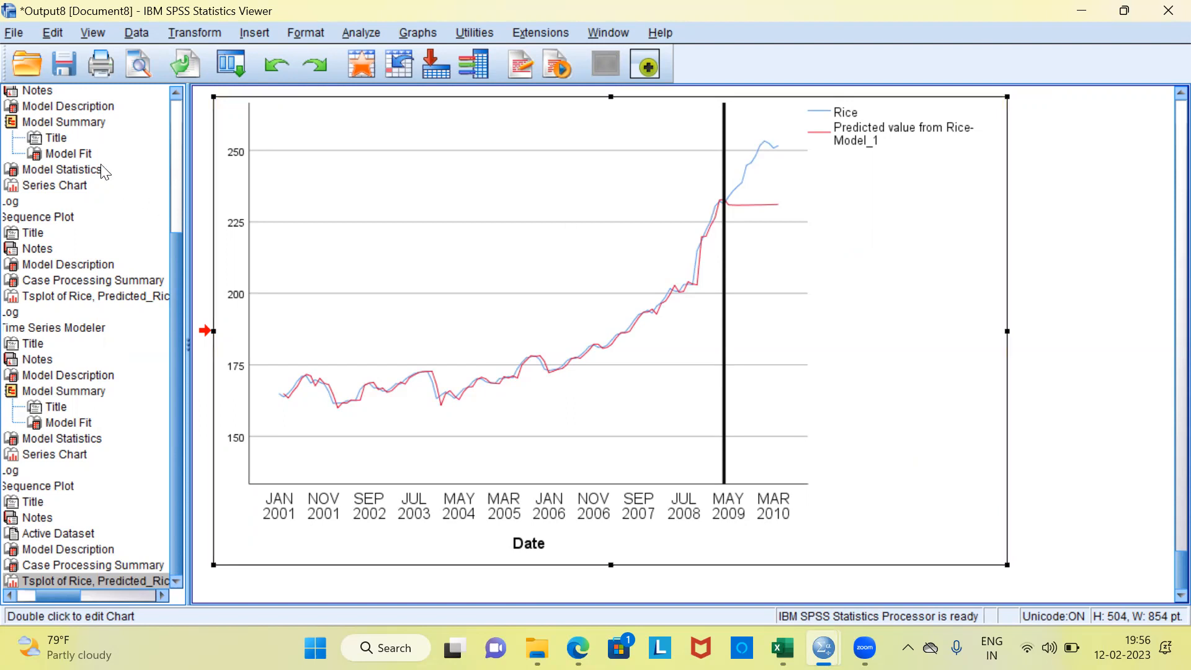
- Review the Model Fit, Model Summary and Model Description of the earlier Time Series Modeler run to identify the model type
left_click_drag(180, 260, 168, 130)
left_click(64, 341)
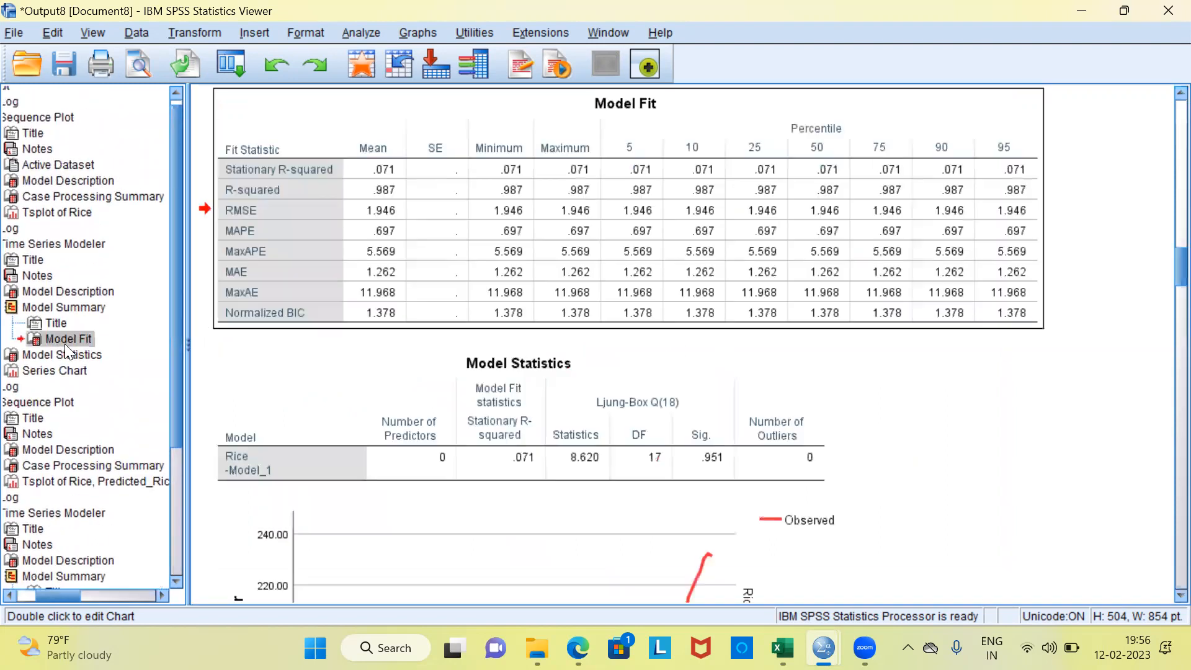
left_click(57, 309)
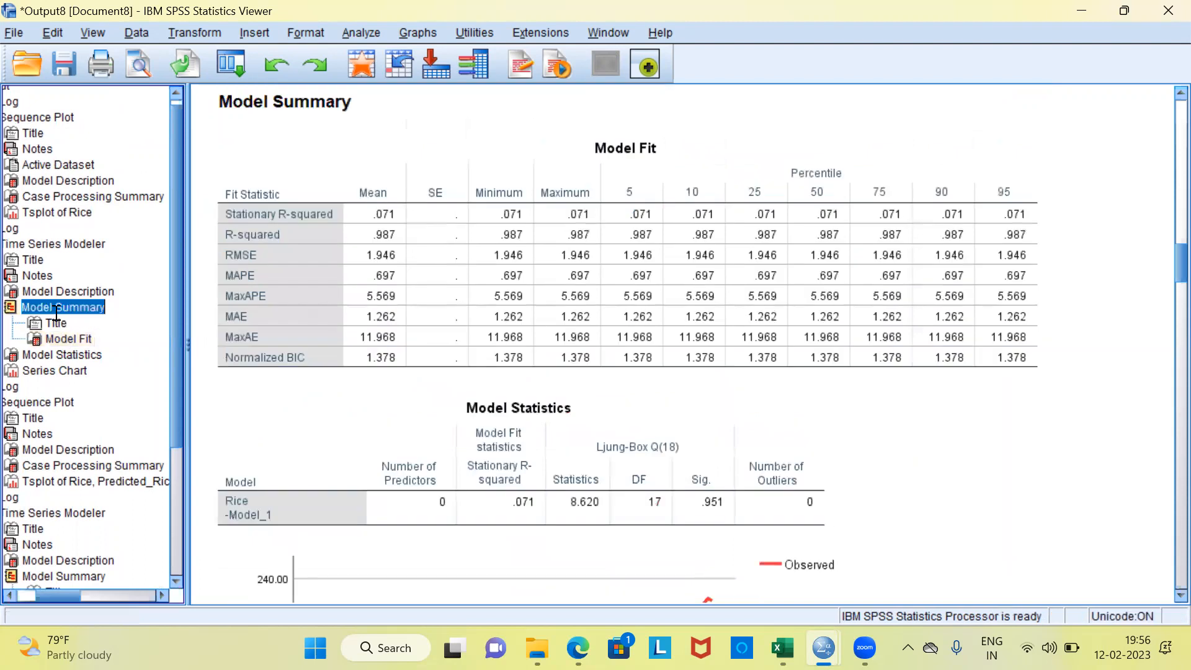
left_click(39, 291)
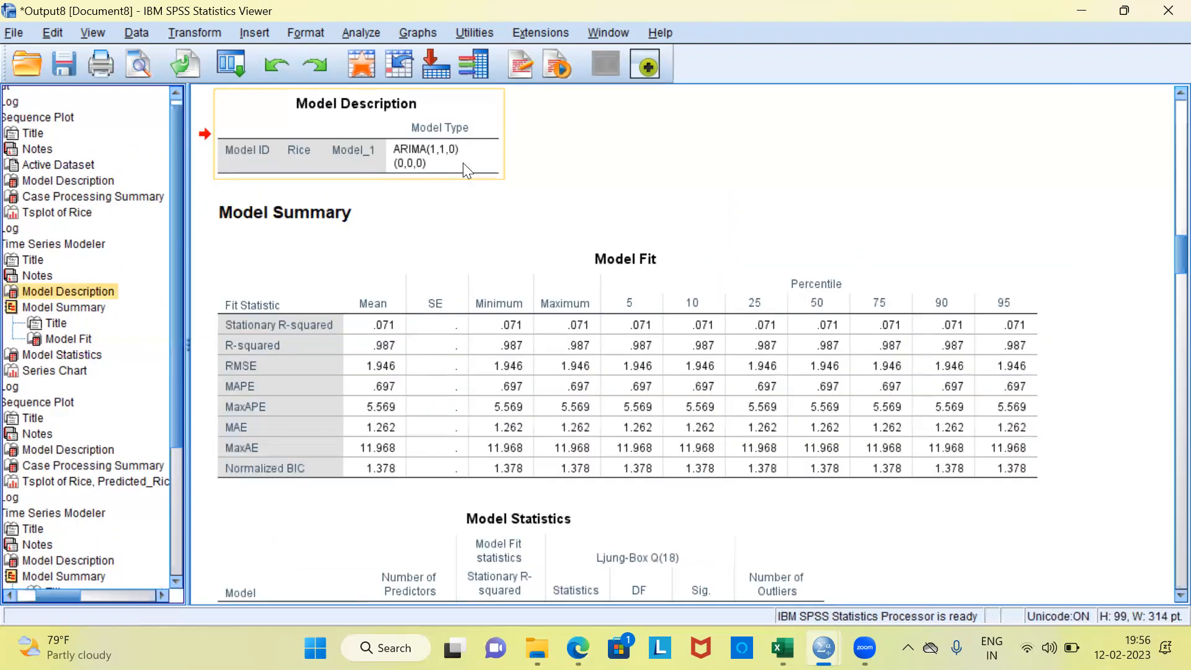
- Return to the latest plot of Rice and predicted Rice and examine where the two lines diverge after the reference line
left_click_drag(171, 309, 161, 490)
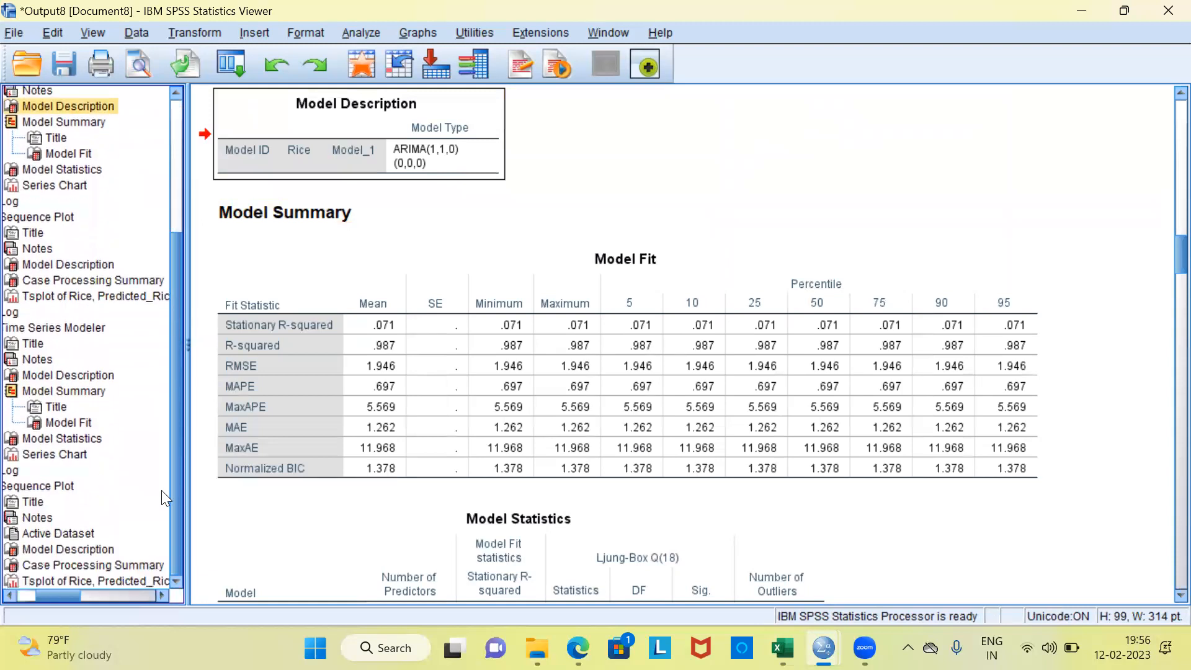
left_click(57, 579)
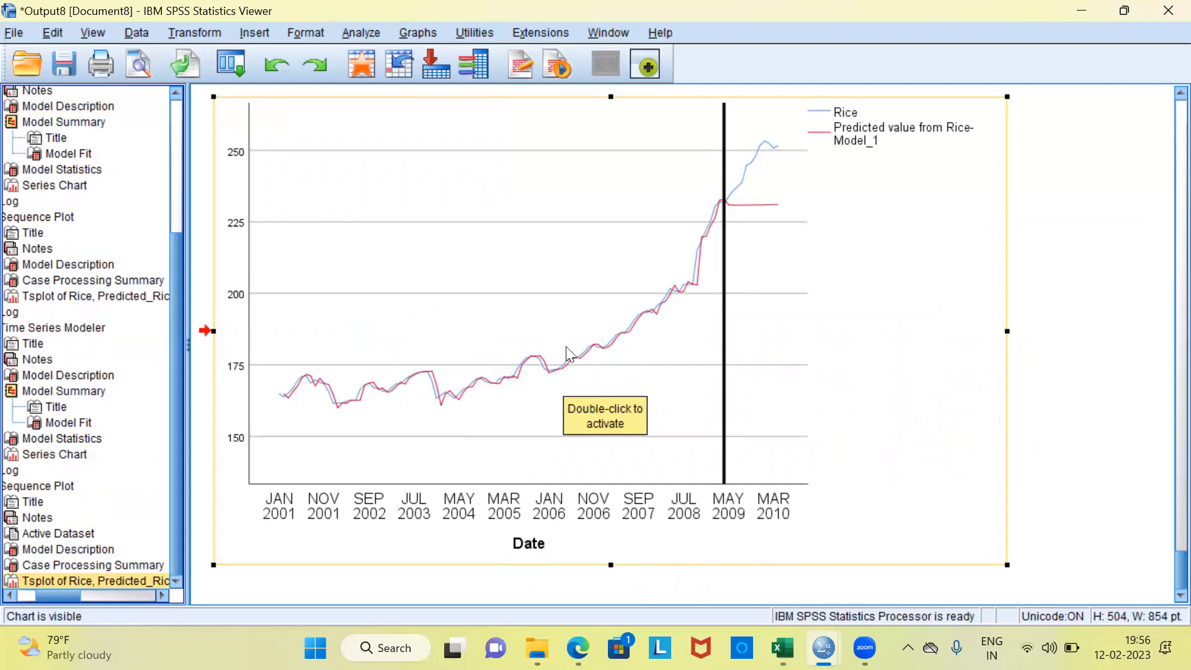
left_click(703, 230)
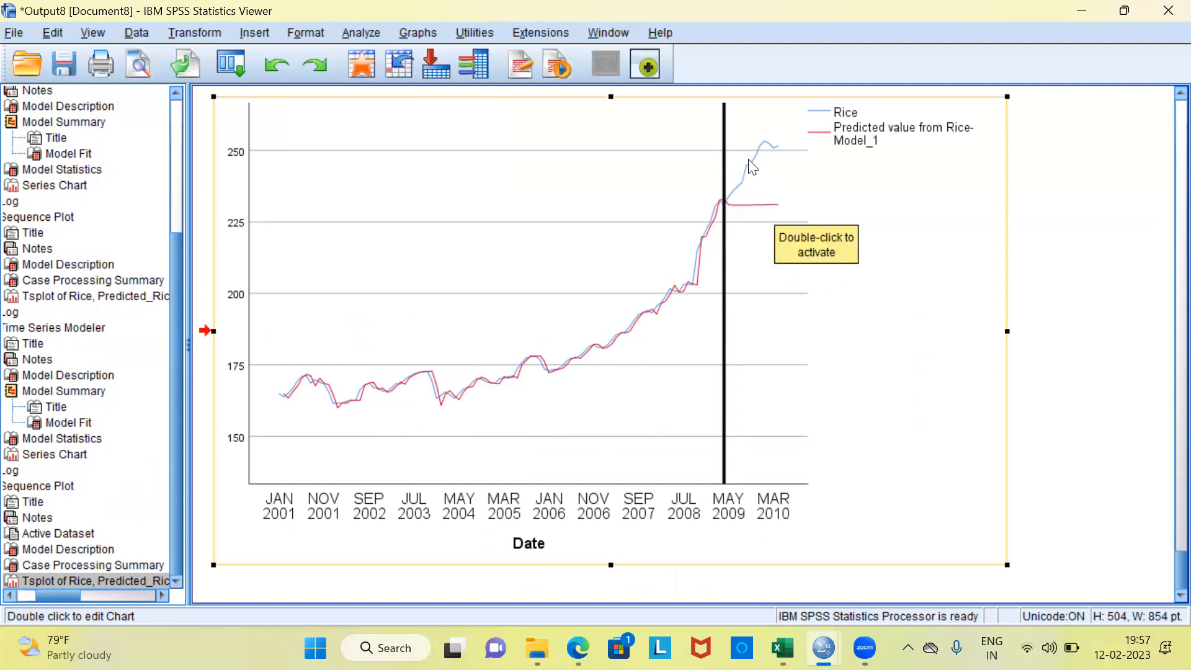
right_click(730, 193)
left_click(723, 201)
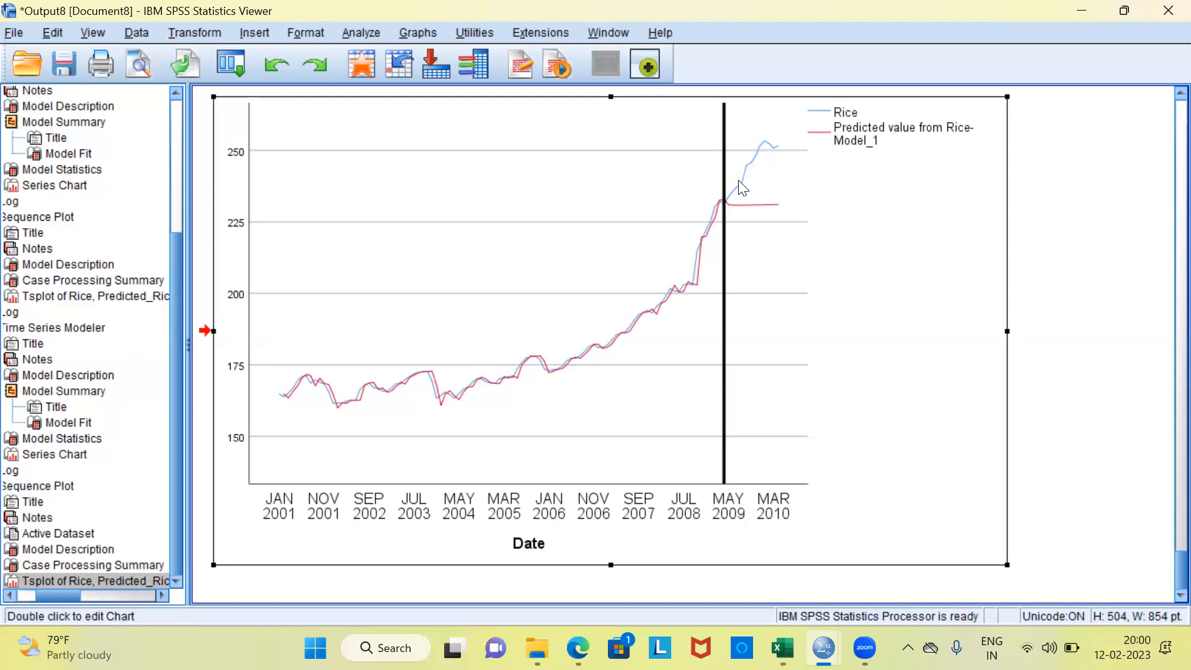
left_click(726, 208)
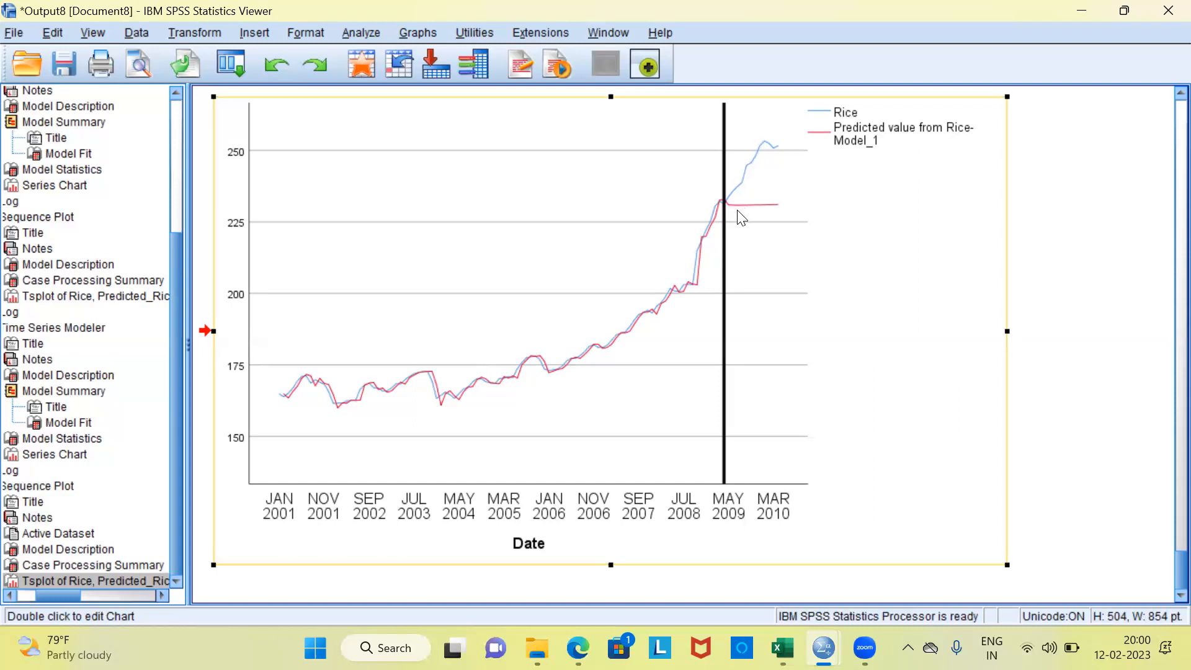